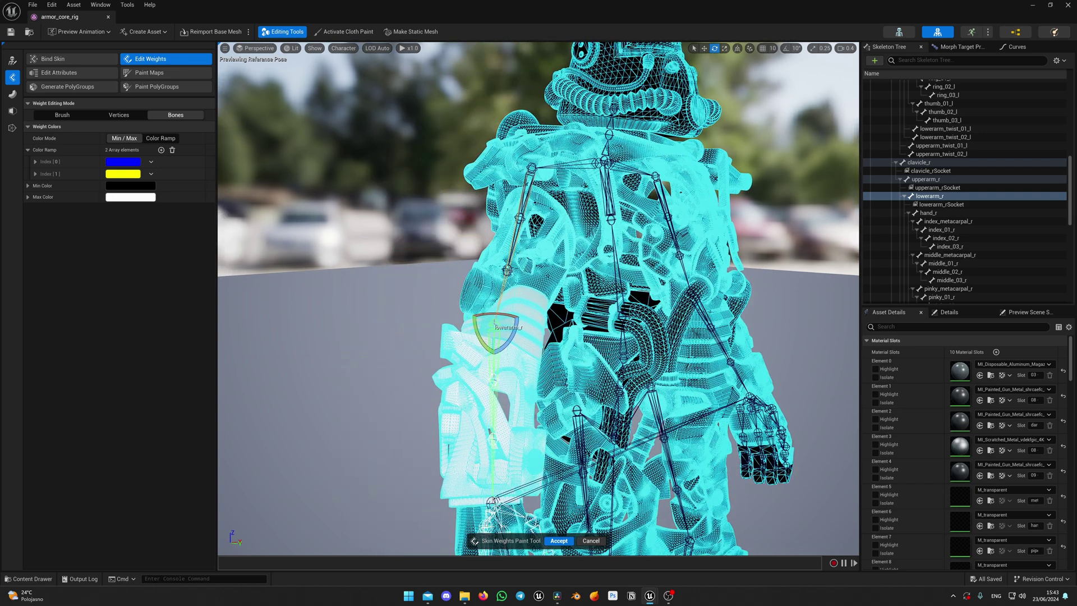
Step: Inspect the skin weights of the arm and spine bones on the armor_core_rig mesh from the front and back
click(534, 264)
click(521, 209)
alt+drag(518, 216, 415, 230)
click(474, 180)
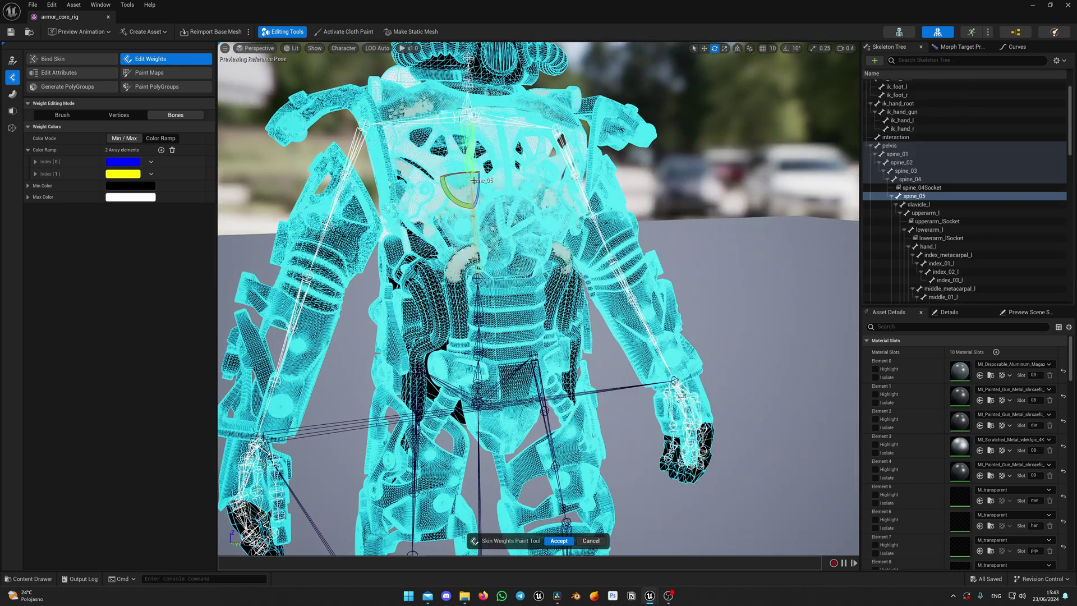
click(477, 276)
click(478, 317)
alt+drag(480, 331, 448, 322)
alt+middle_drag(457, 476, 500, 374)
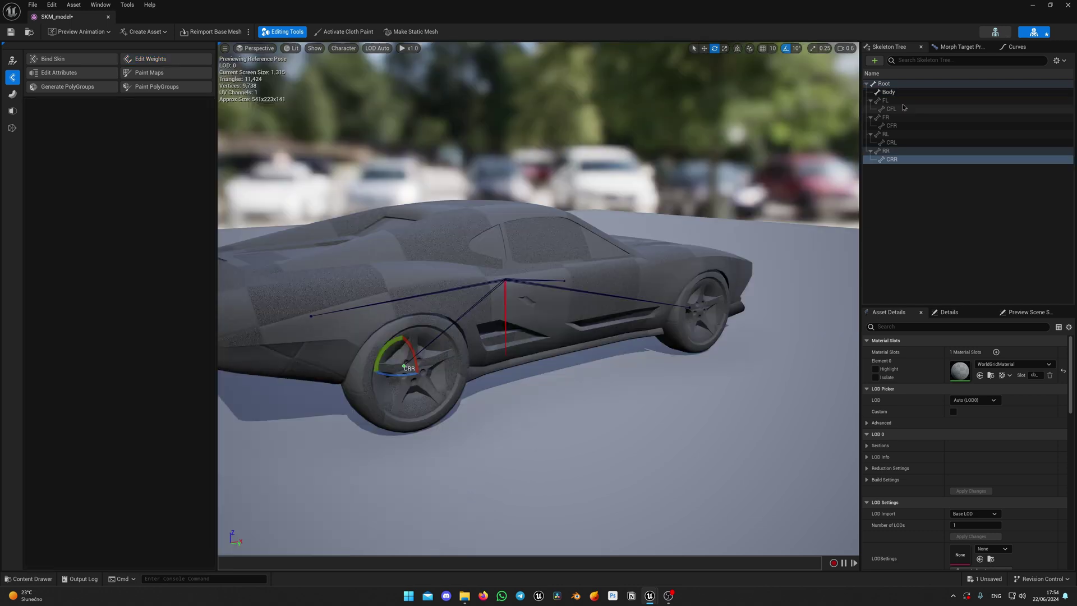
Step: Try rotating the FL and CFL wheel bones of SKM_model, and undo the rotations
click(901, 102)
right_drag(645, 270, 544, 258)
drag(548, 256, 551, 282)
key(ctrl+z)
right_drag(551, 282, 525, 283)
click(1035, 109)
drag(608, 271, 688, 301)
key(ctrl+z)
key(ctrl+z)
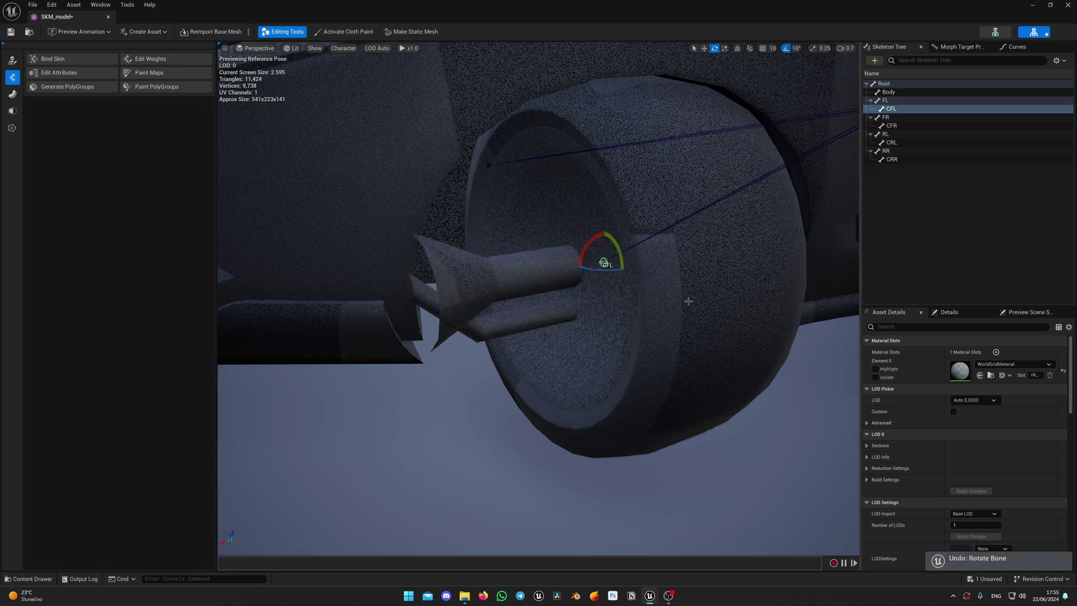
Step: Rotate the RL bone of SKM_model to test the movement of the rear wheel
right_drag(687, 300, 595, 289)
click(897, 134)
drag(547, 263, 507, 302)
scroll(569, 287, up, 3)
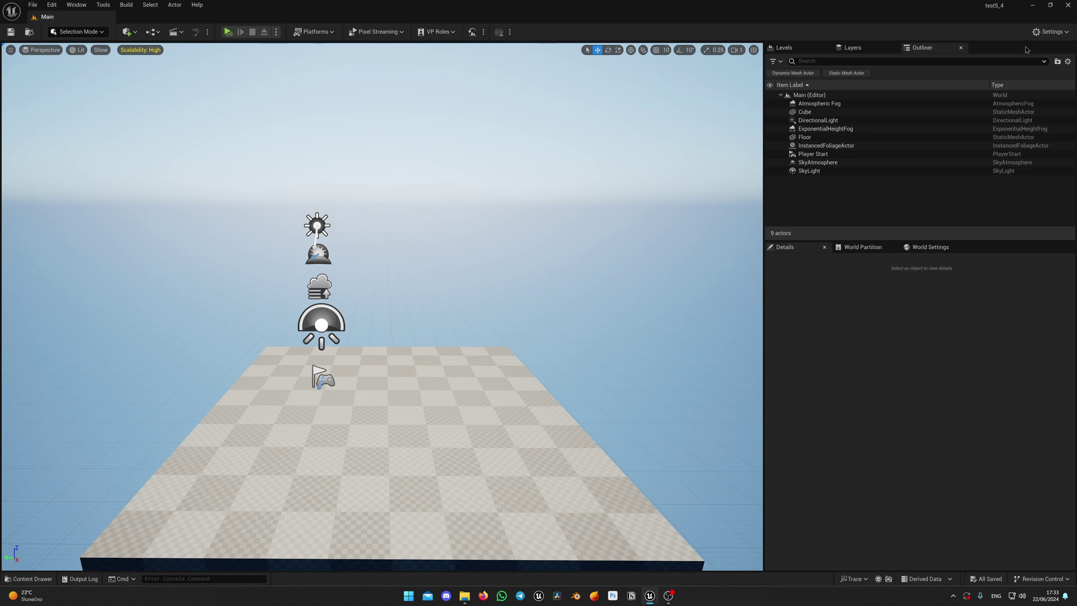
Step: Open the project's plugin list and search it for the skeletal mesh plugins
click(1048, 32)
click(994, 89)
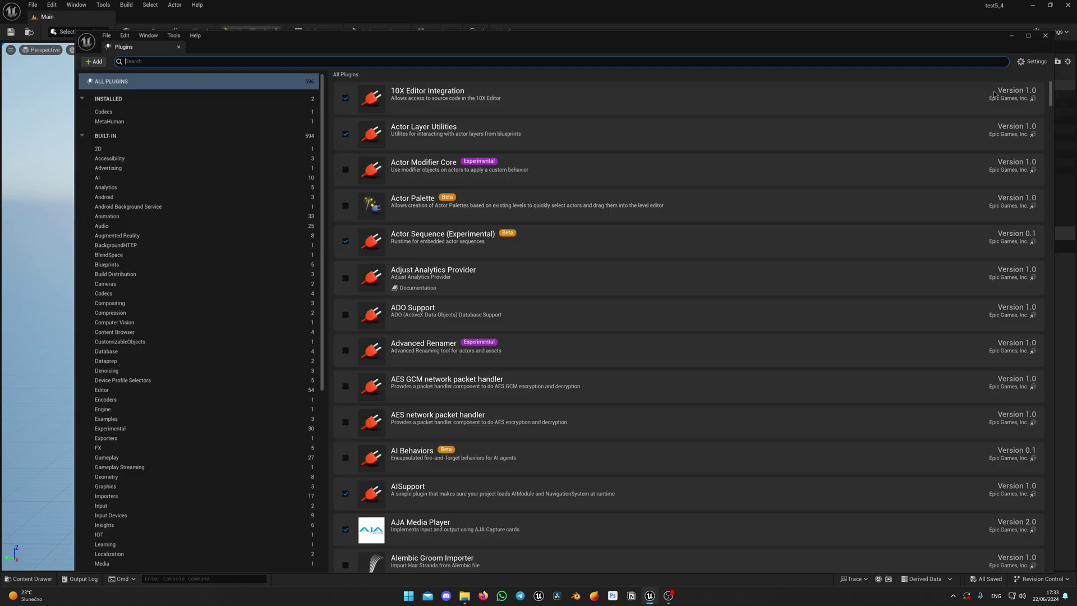
text(sk)
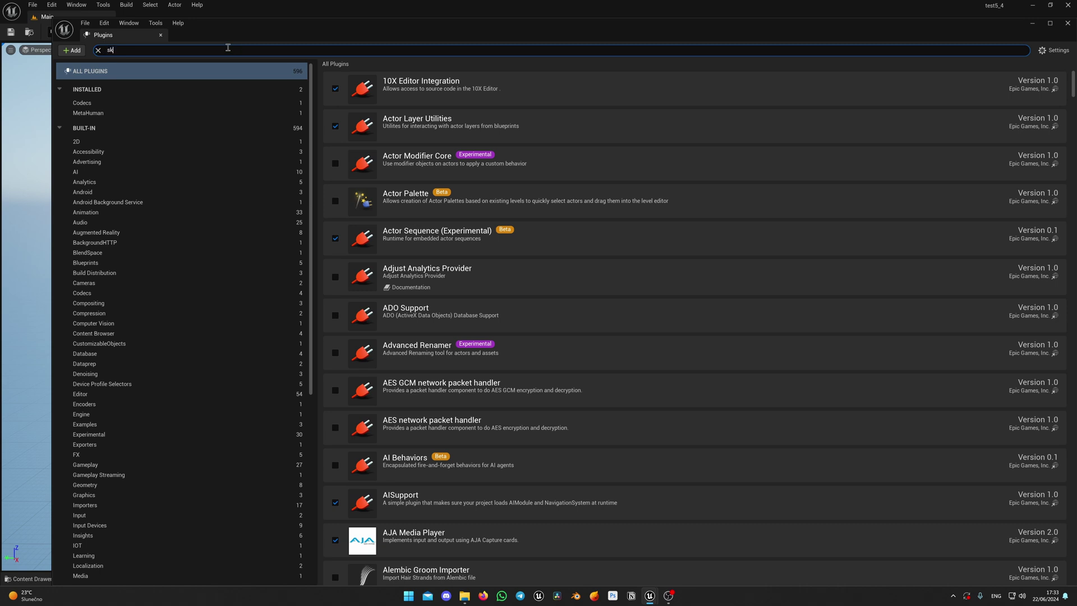
text(eteta)
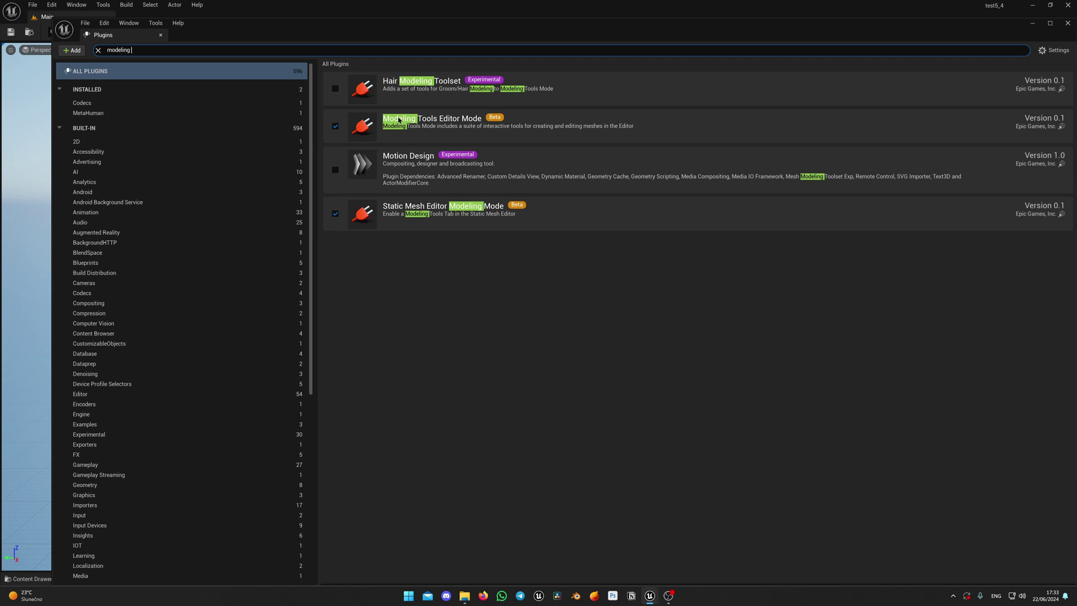
Step: Check that the Modeling Tools Editor Mode and Static Mesh Editor Modeling Mode plugins are enabled, and close the plugin list
click(335, 213)
click(603, 321)
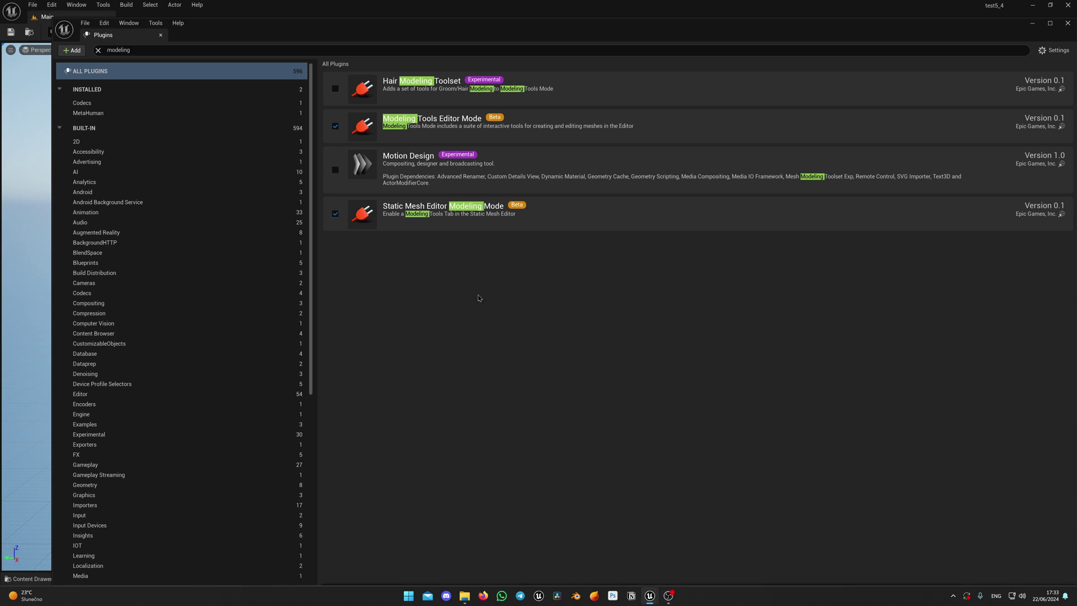
click(1067, 28)
Step: Import model.fbx from the cyberpunk-car source folder into the Skeletal_Tutorial folder as a combined static mesh
right_drag(505, 269, 502, 314)
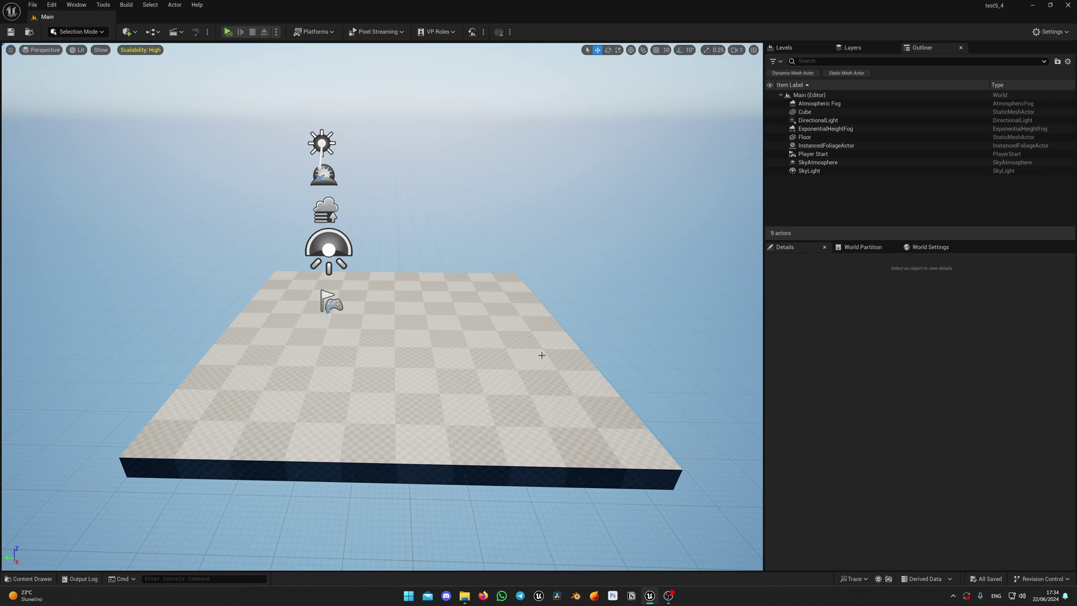
key(ctrl+space)
key(alt+Tab)
key(Tab)
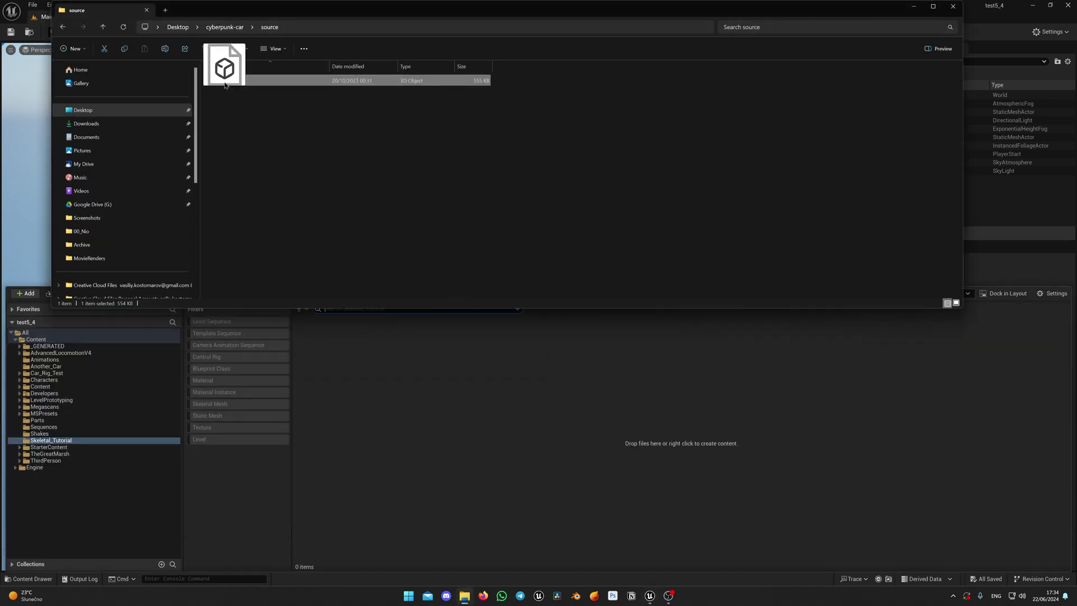
drag(224, 84, 498, 471)
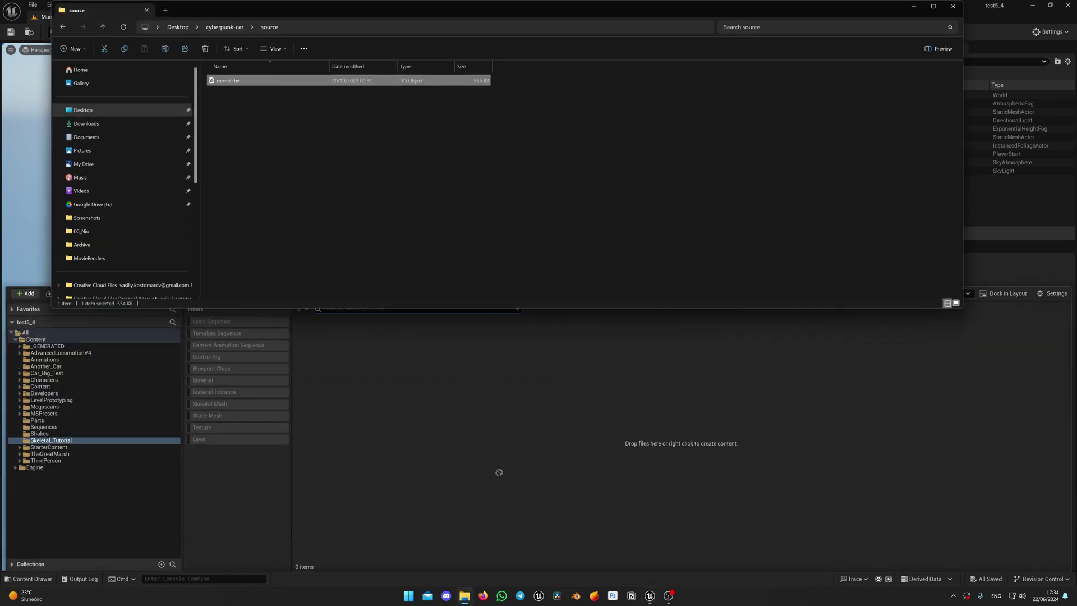
click(914, 7)
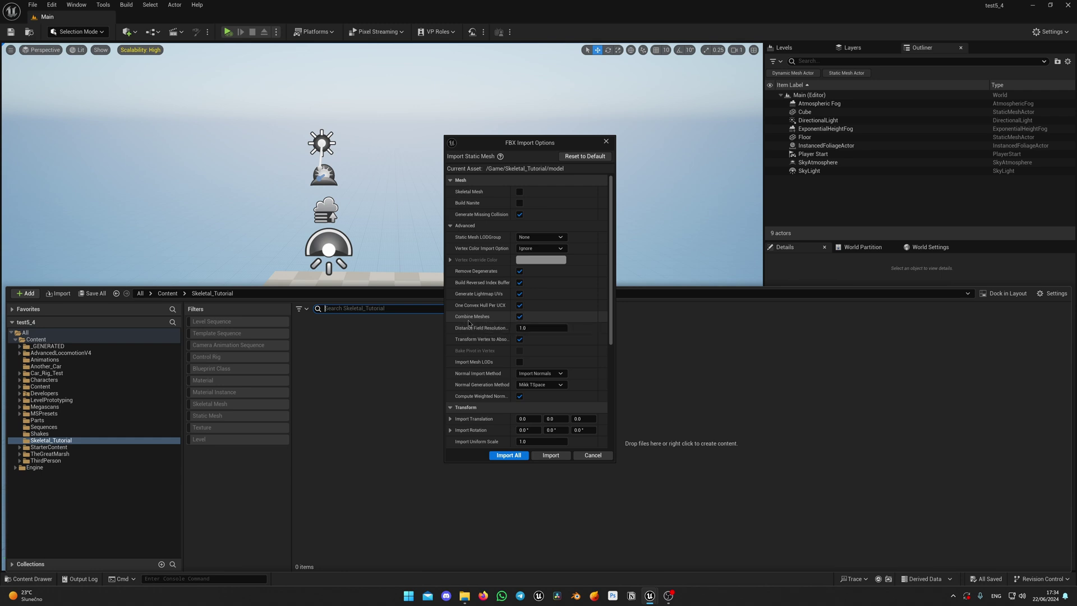
click(508, 455)
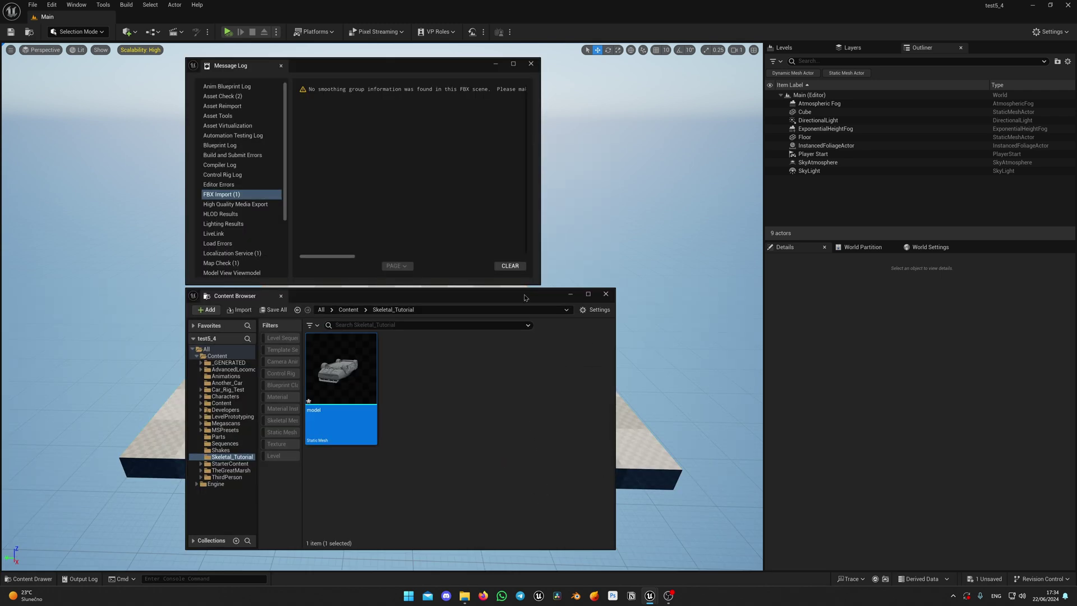
click(531, 64)
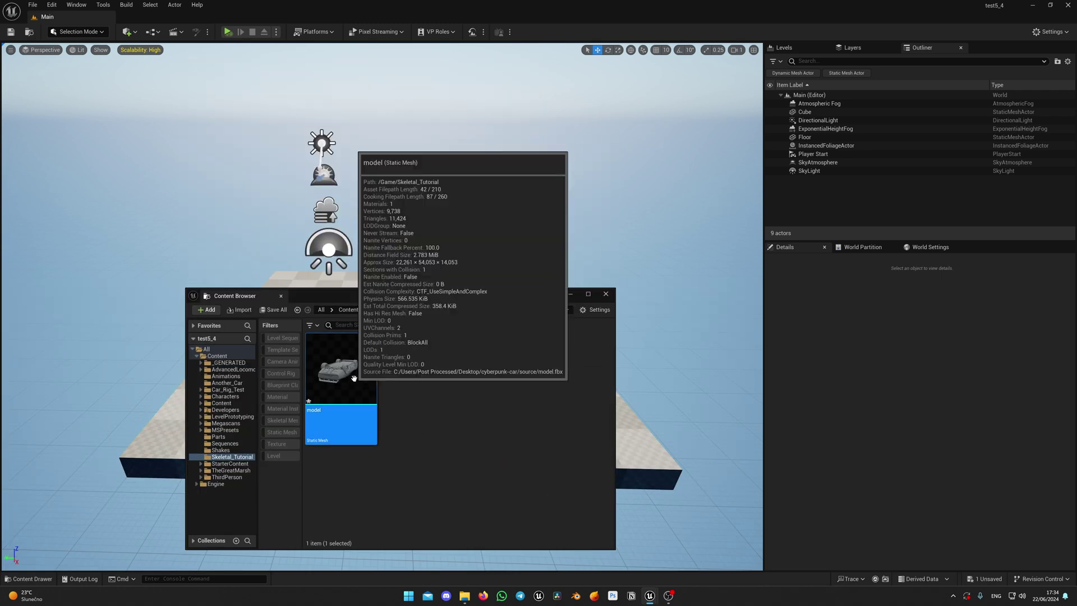
Step: Open the imported car model in the static mesh editor and examine its size and orientation
double_click(354, 378)
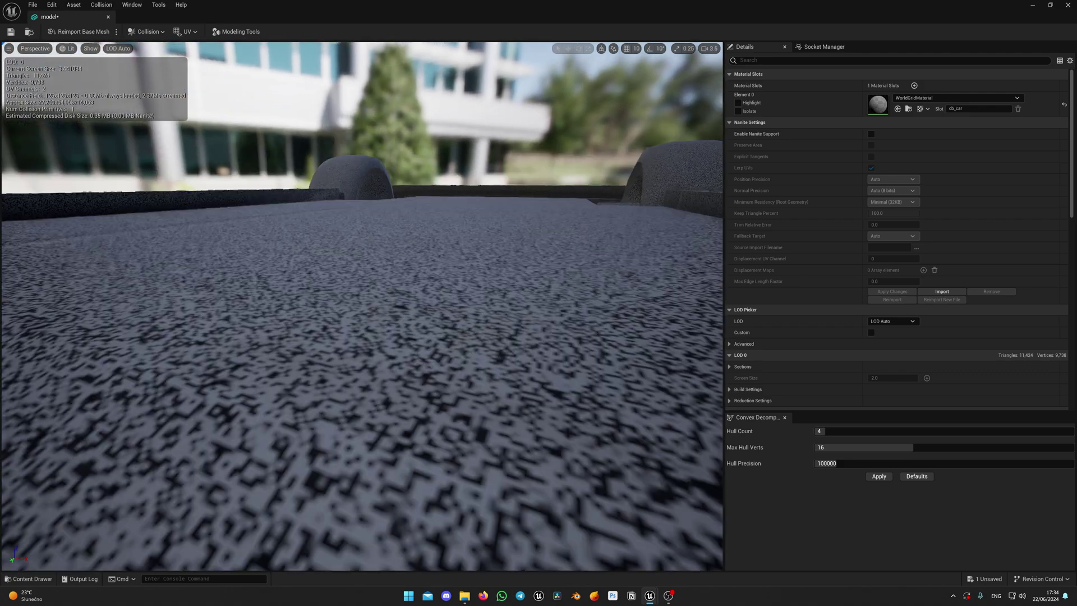
key(s)
scroll(362, 306, up, 1)
right_drag(362, 307, 190, 294)
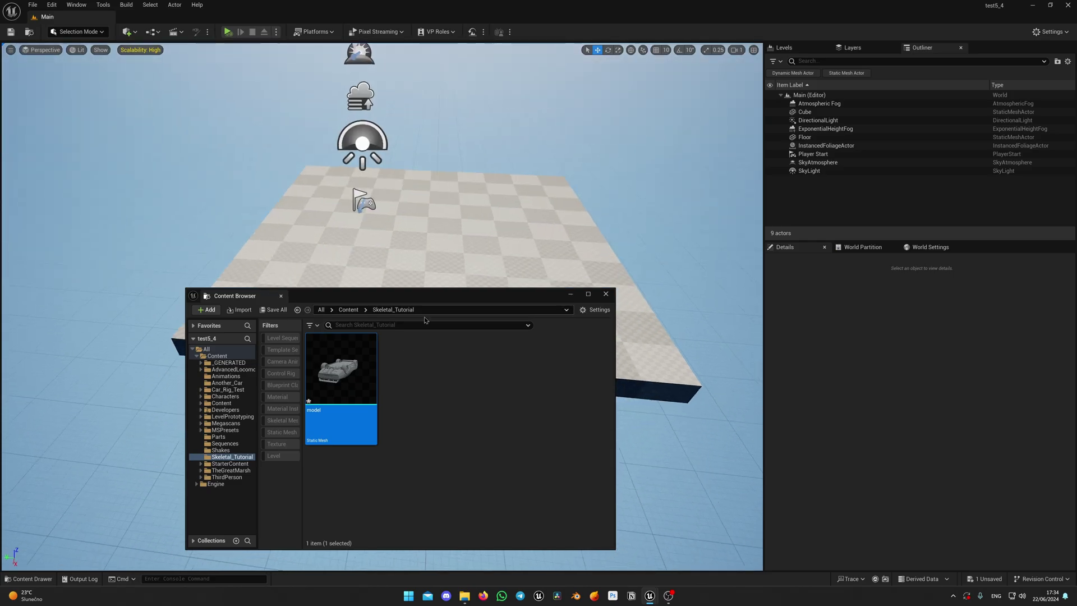
Step: Place the imported model in the level, close the asset browser and examine the model's size against the floor
drag(340, 369, 447, 231)
click(606, 294)
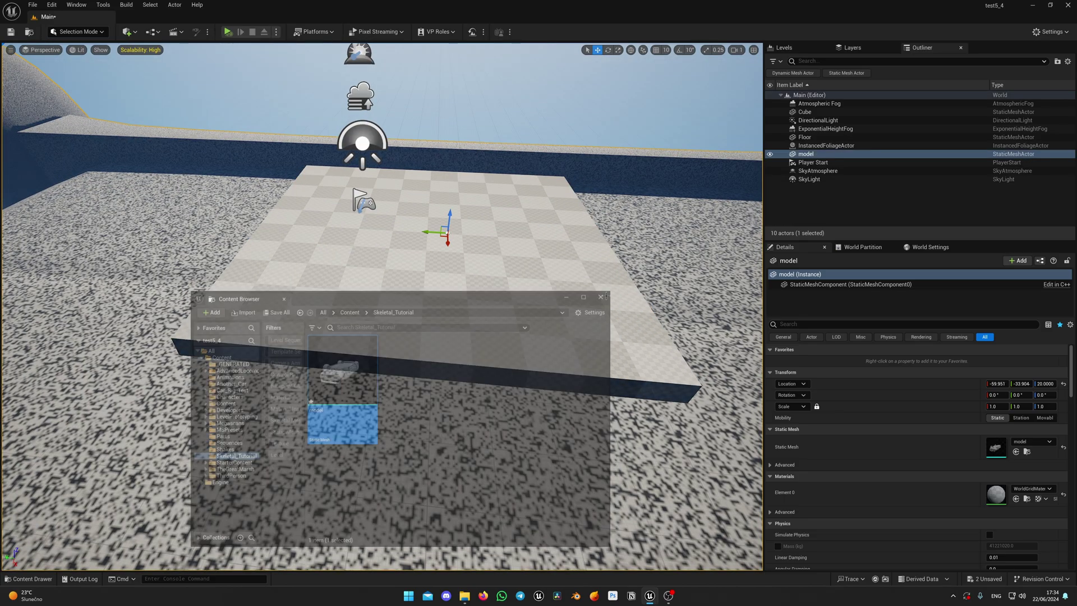
key(s)
right_drag(605, 293, 527, 322)
scroll(527, 292, up, 3)
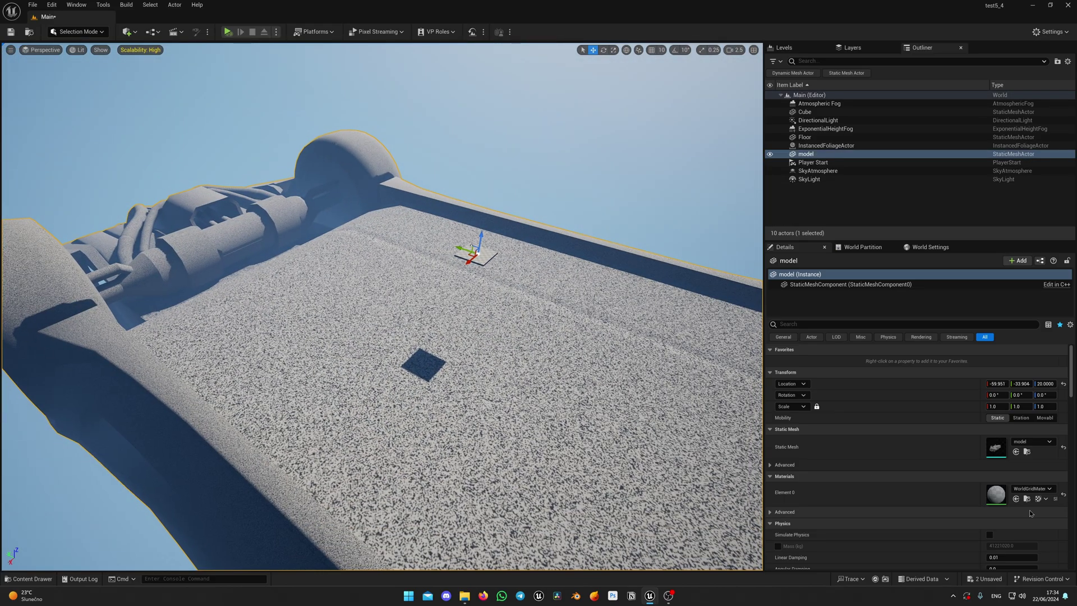
Step: Set the placed model's uniform scale to 0.01 on all axes and frame it in the viewport
click(1002, 407)
text(0)
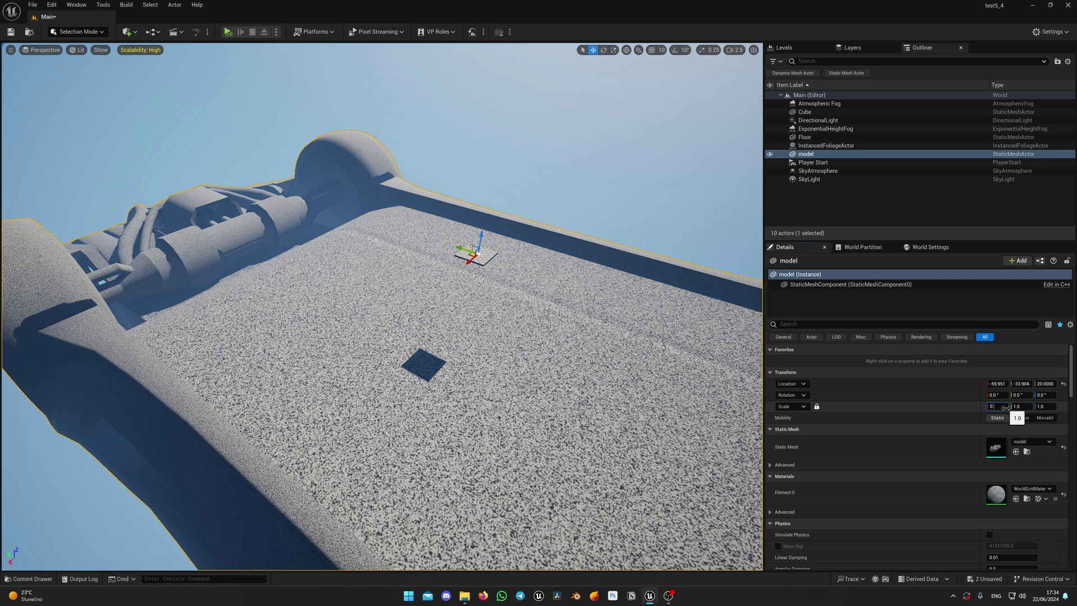
text(.01)
key(Return)
key(f)
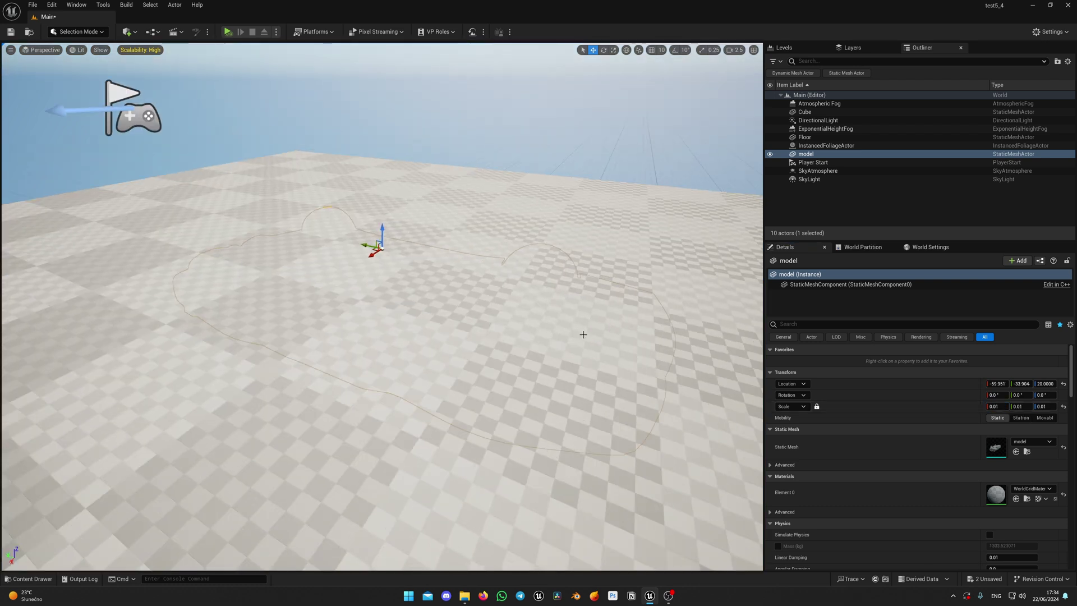
Step: Lift the car above the floor to about Z 164.8 and rotate it upright, 180° about X and 270° about Z
drag(382, 228, 388, 66)
key(s)
right_drag(388, 66, 443, 115)
scroll(388, 66, down, 8)
key(w)
scroll(522, 283, up, 5)
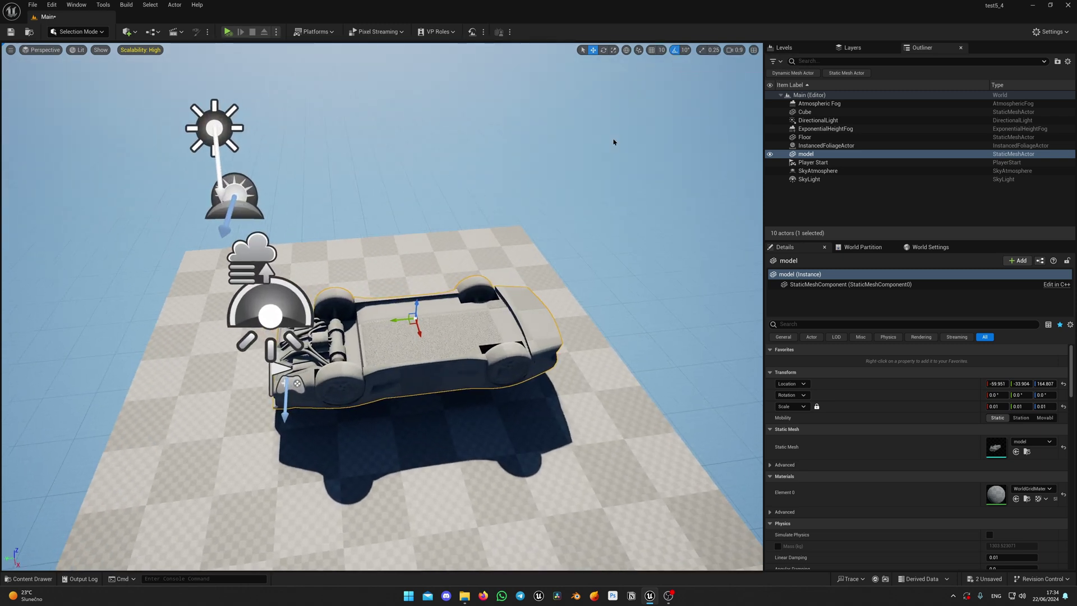
drag(422, 319, 422, 341)
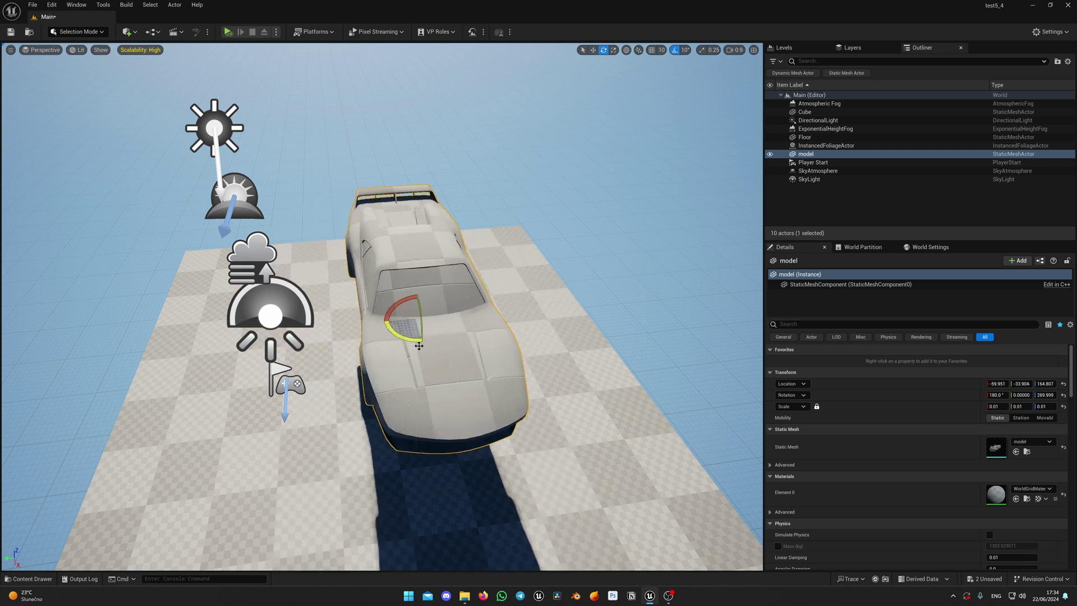
Step: Move the upright car down onto the floor at about X -304.7 and Z 28.1
key(w)
right_drag(419, 346, 600, 313)
drag(494, 268, 378, 401)
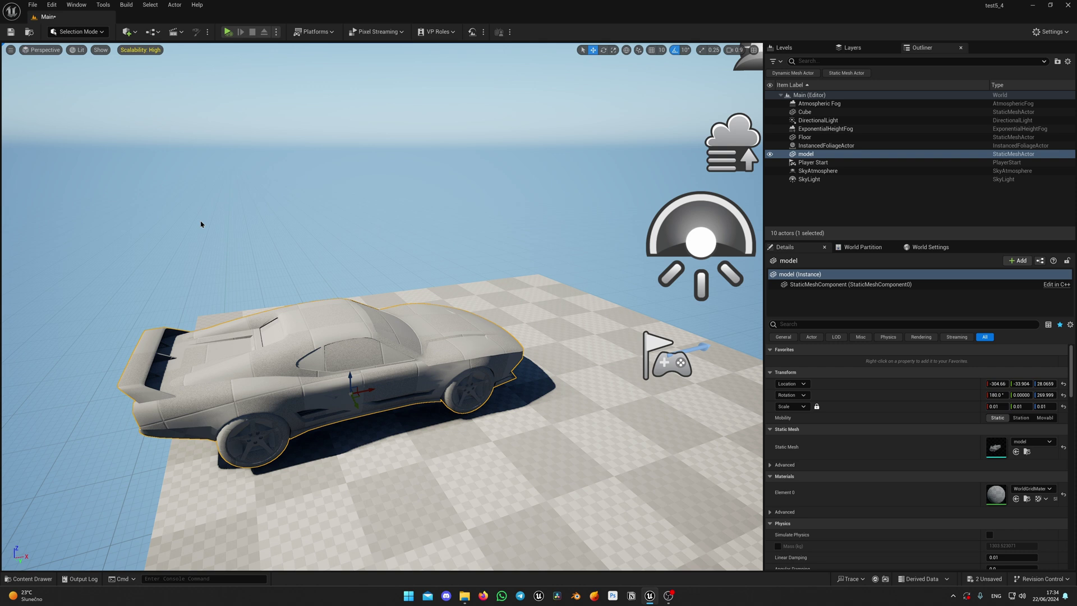
Step: In Modeling mode, apply Bake Transform to the car for all LODs, with rotation and full scale baked in
key(shift+5)
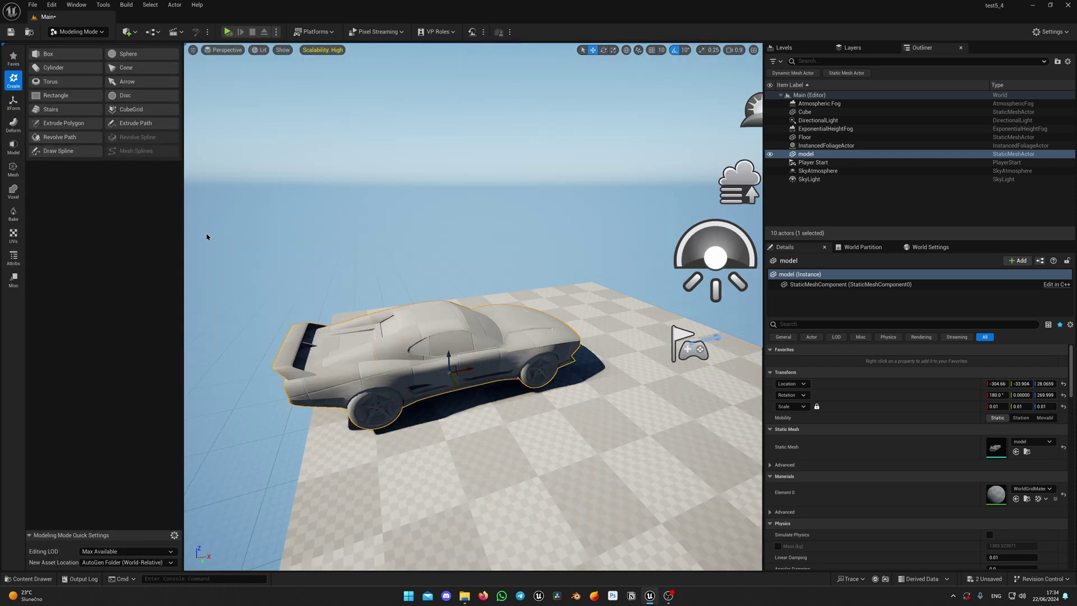
click(102, 32)
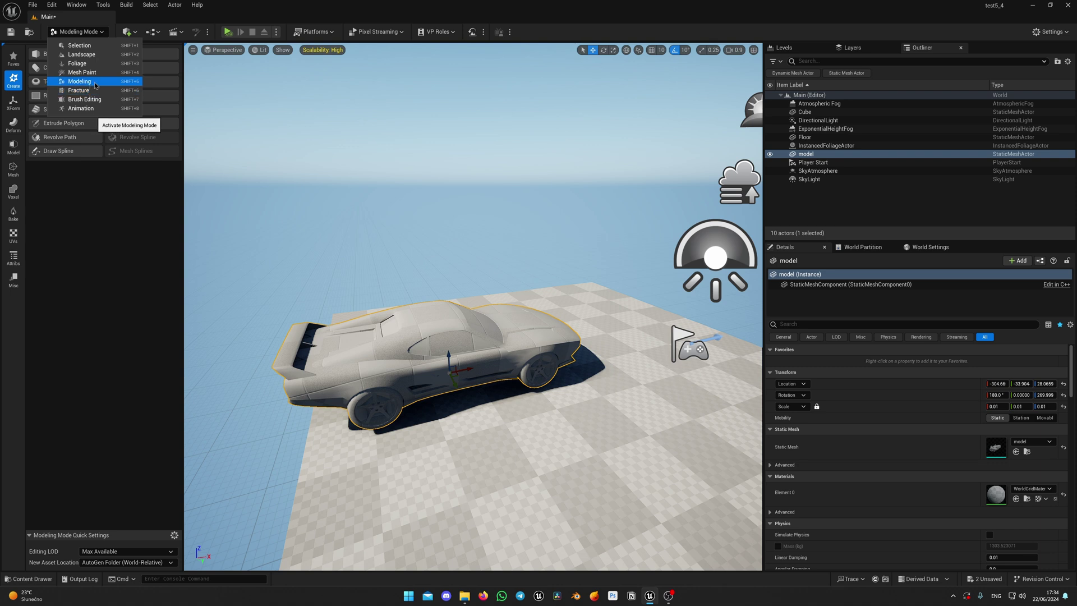
click(80, 81)
click(14, 103)
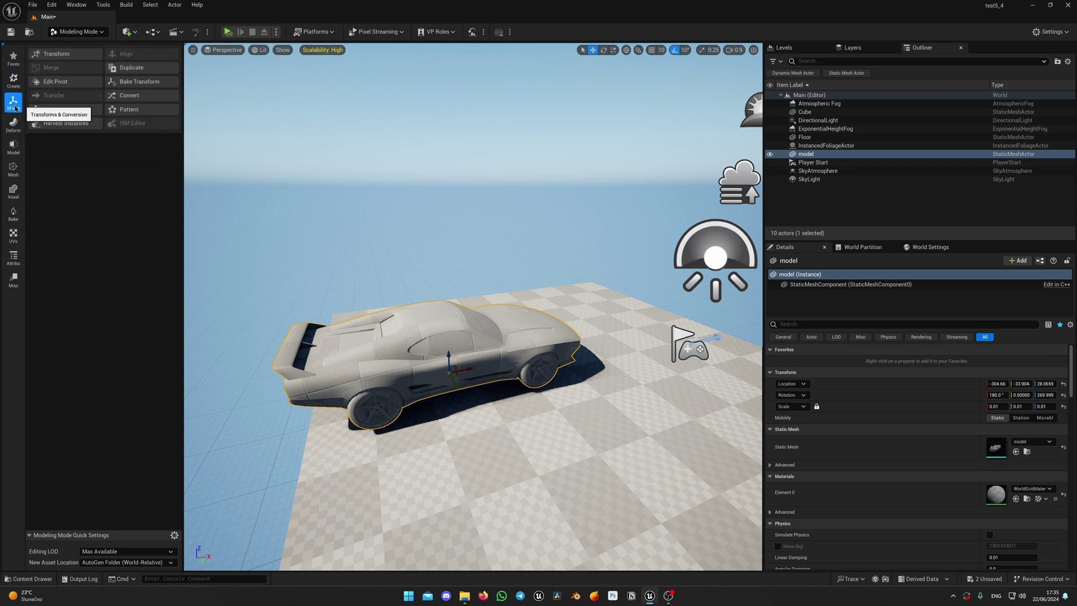
click(138, 82)
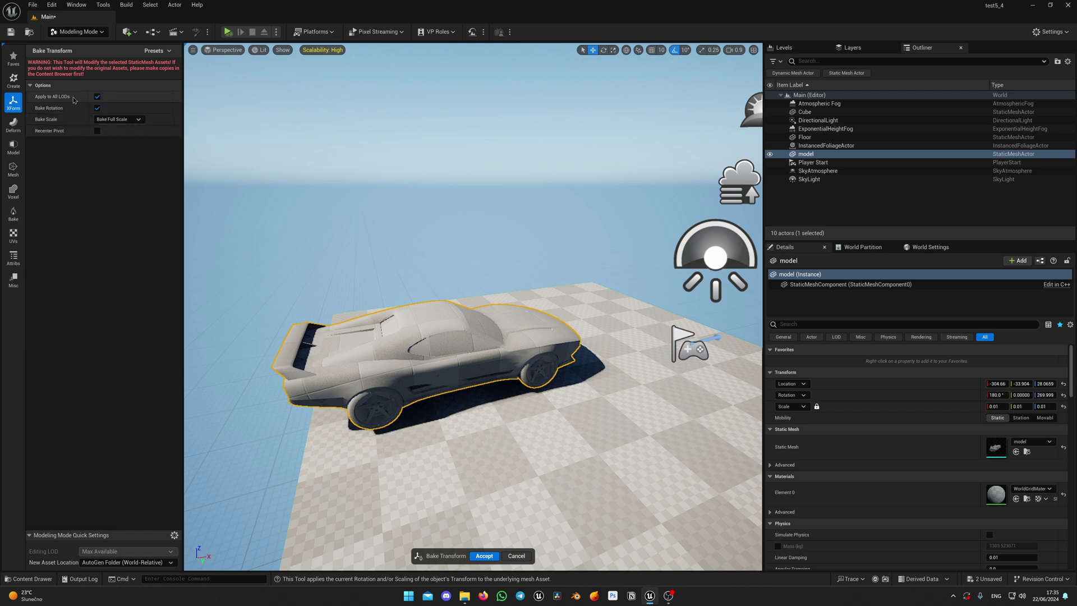
click(475, 555)
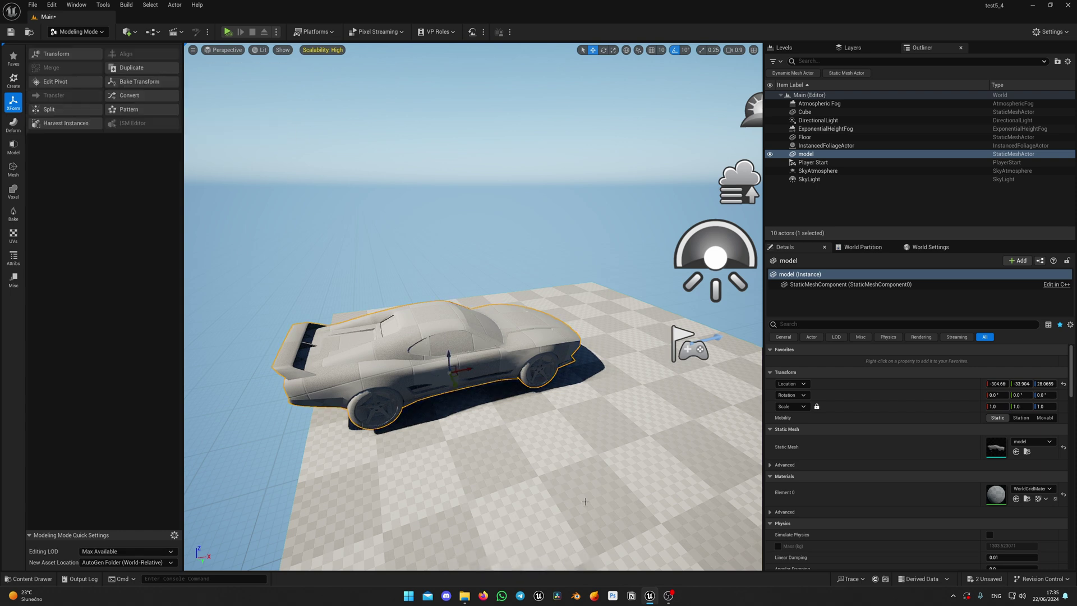
Step: Return to Selection mode and shift the car across the floor with the move gizmo
mouse_move(478, 358)
right_down()
mouse_move(448, 336)
mouse_move(479, 353)
right_up()
key(shift+1)
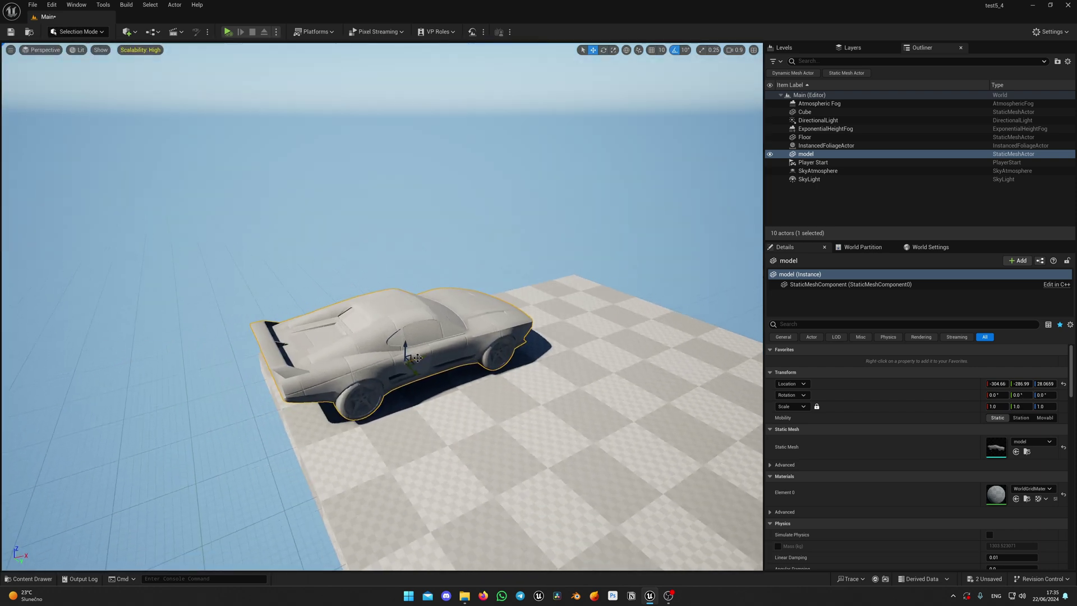
drag(412, 359, 475, 345)
Step: Convert the car's static mesh to a skeletal mesh with a new skeleton, Center root bone placement, and SKM_ and SK_ prefixes
key(ctrl+space)
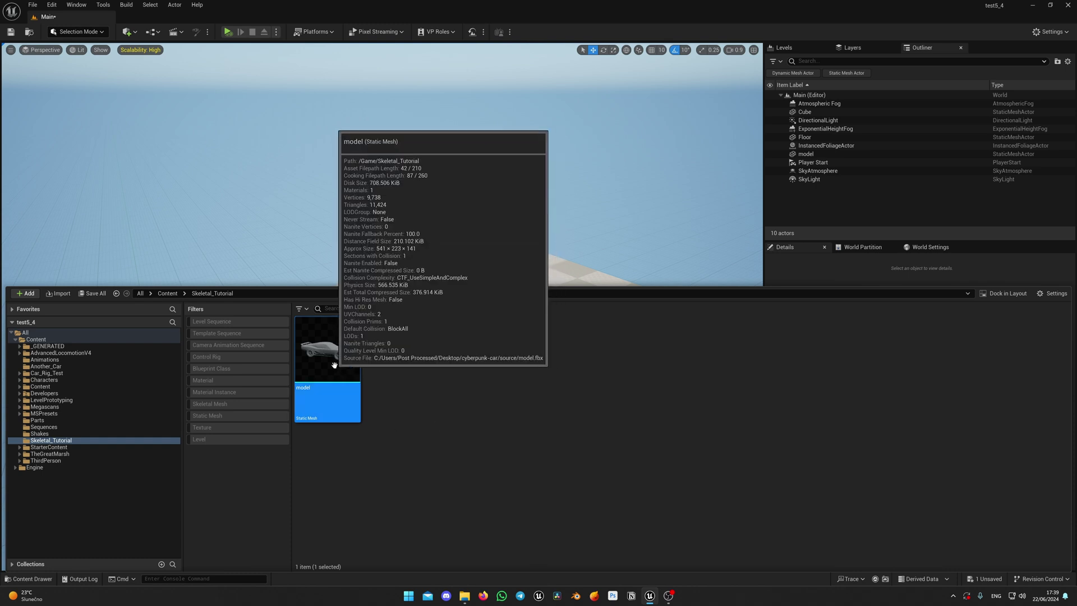
right_click(335, 371)
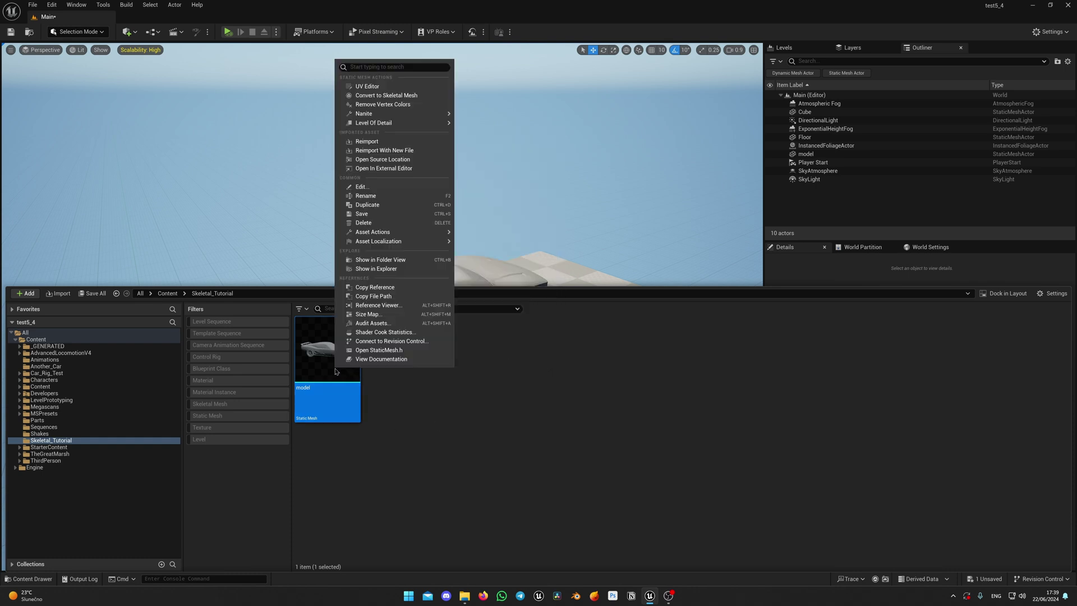
click(411, 96)
click(549, 327)
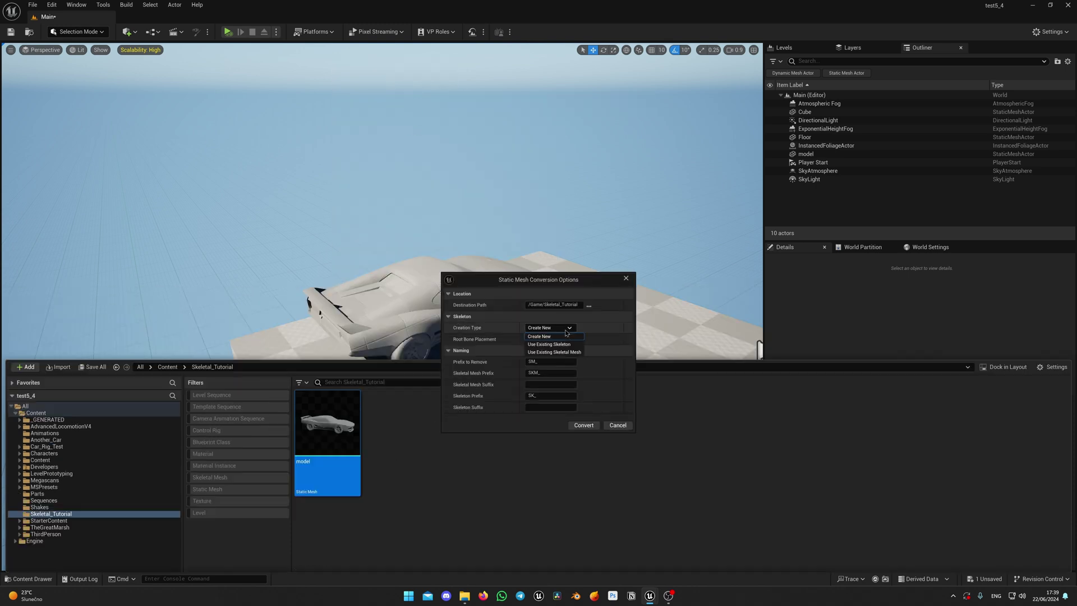
click(553, 344)
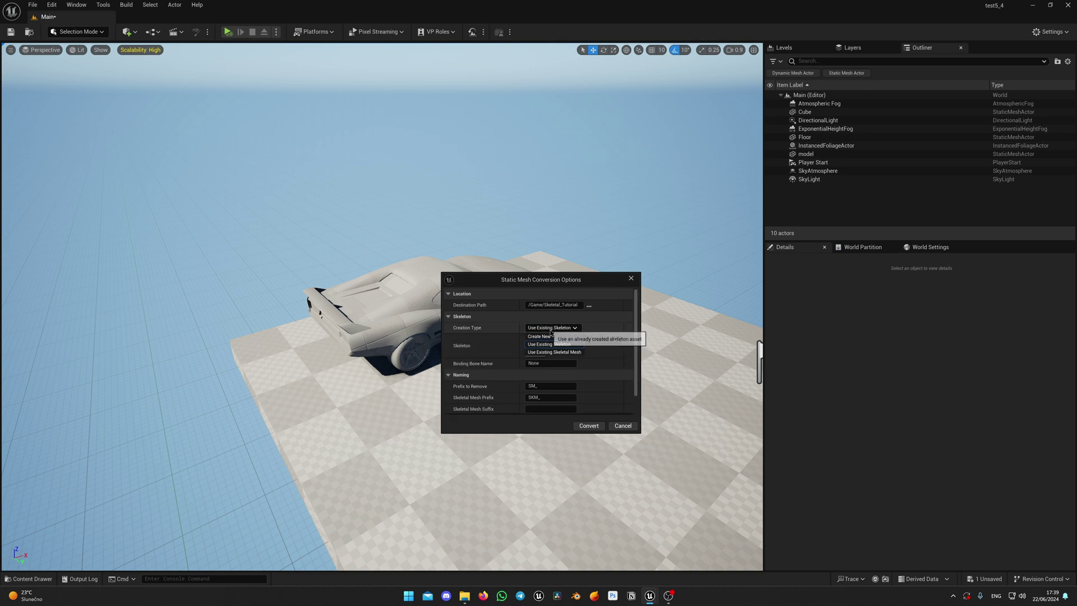
click(566, 336)
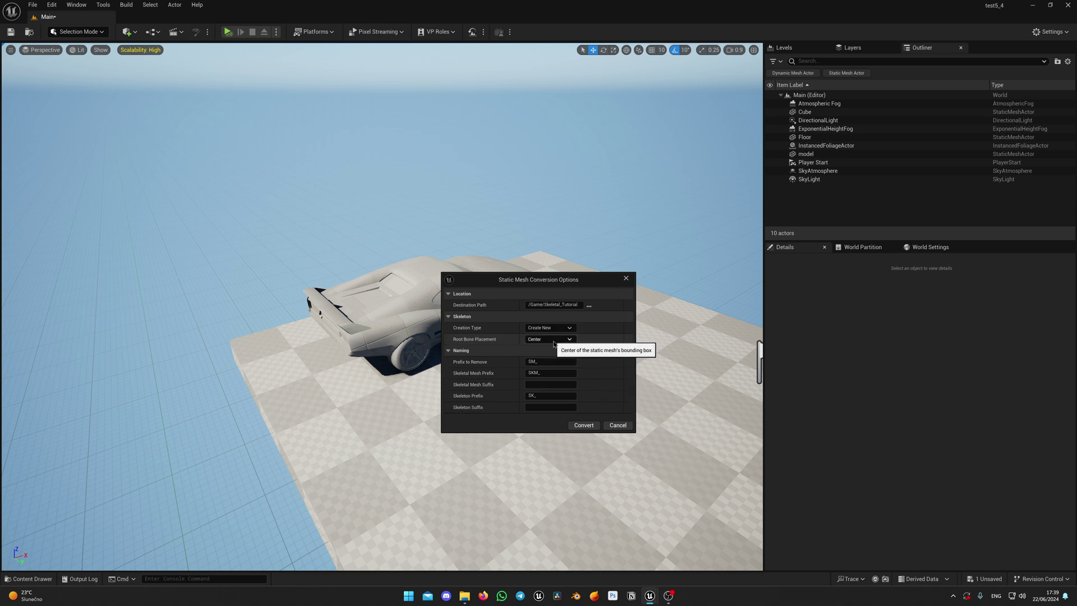
click(581, 429)
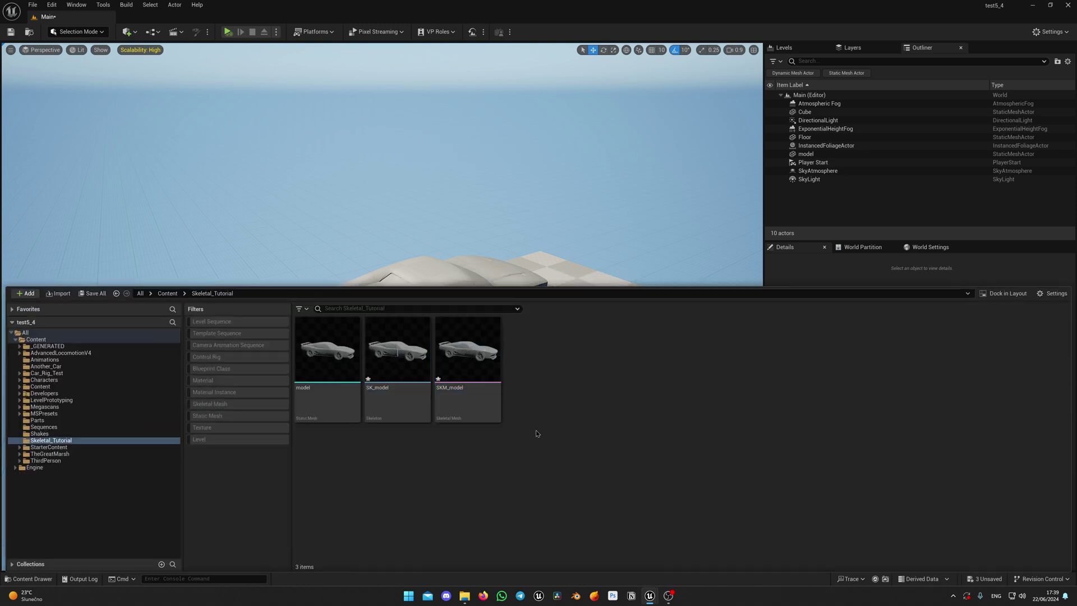
Step: Open the SKM_model skeletal mesh in its editor for bone editing
double_click(464, 354)
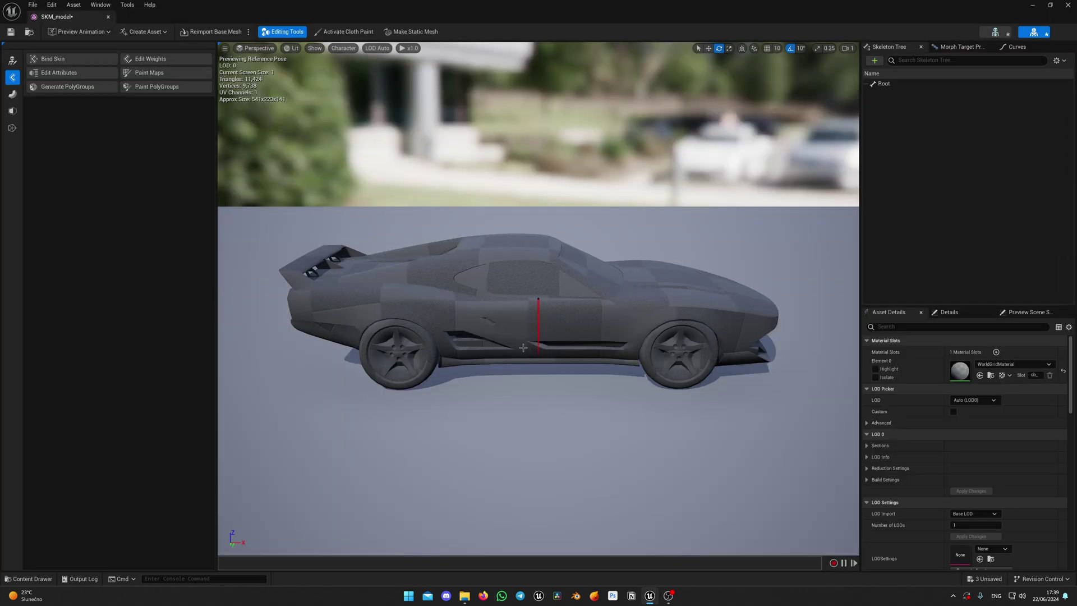
right_drag(551, 293, 505, 310)
key(d)
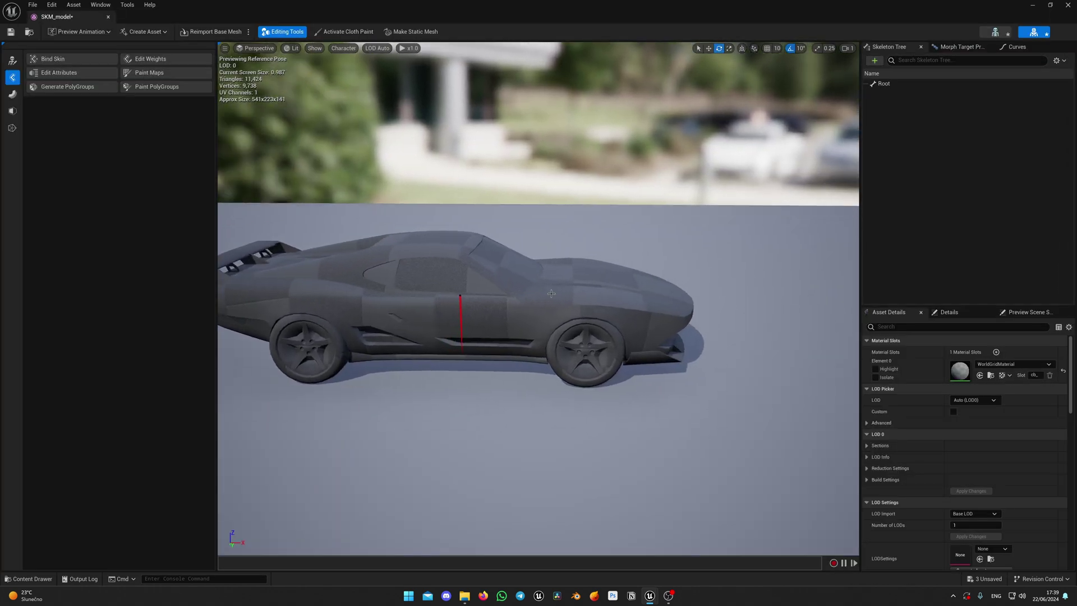
Step: Try rotating the Root bone, and undo the rotation
click(884, 84)
drag(481, 303, 509, 287)
key(ctrl+z)
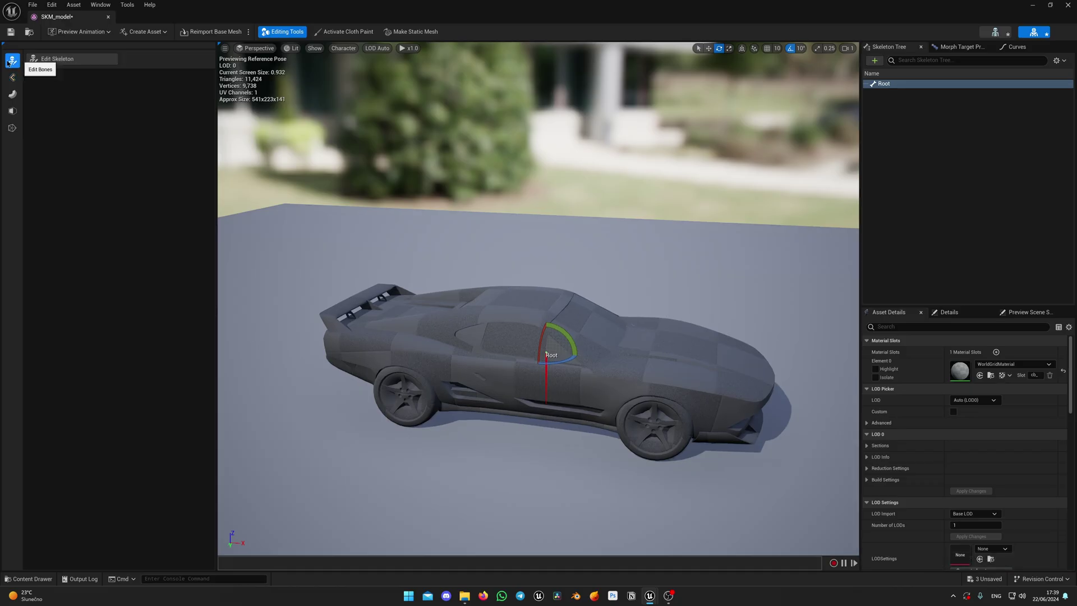
Step: Start Edit Skeleton, add a new child bone under Root and name it FL
click(57, 59)
right_click(881, 84)
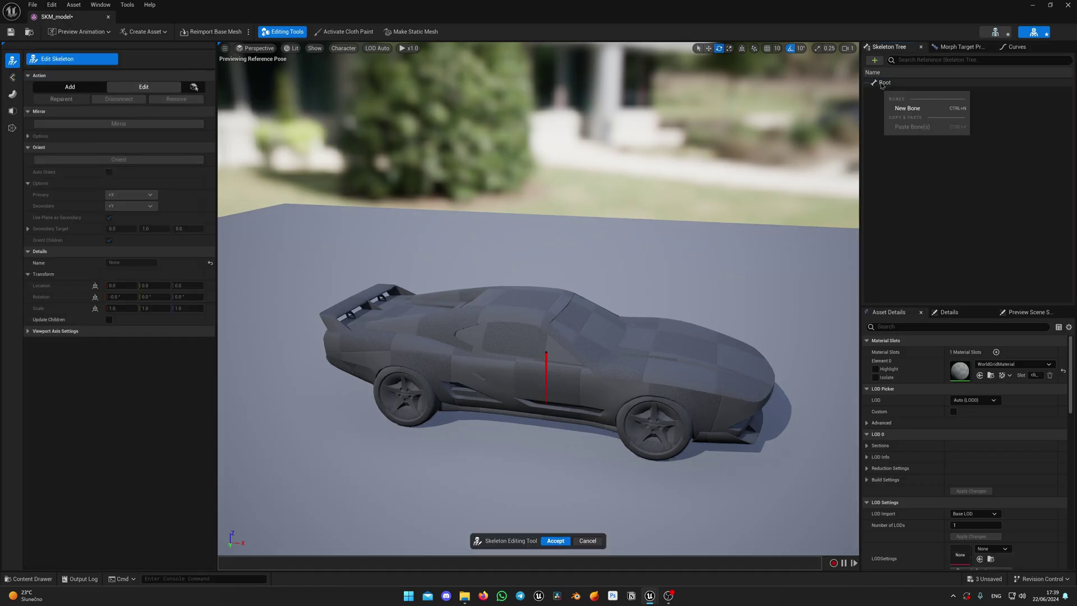
click(914, 109)
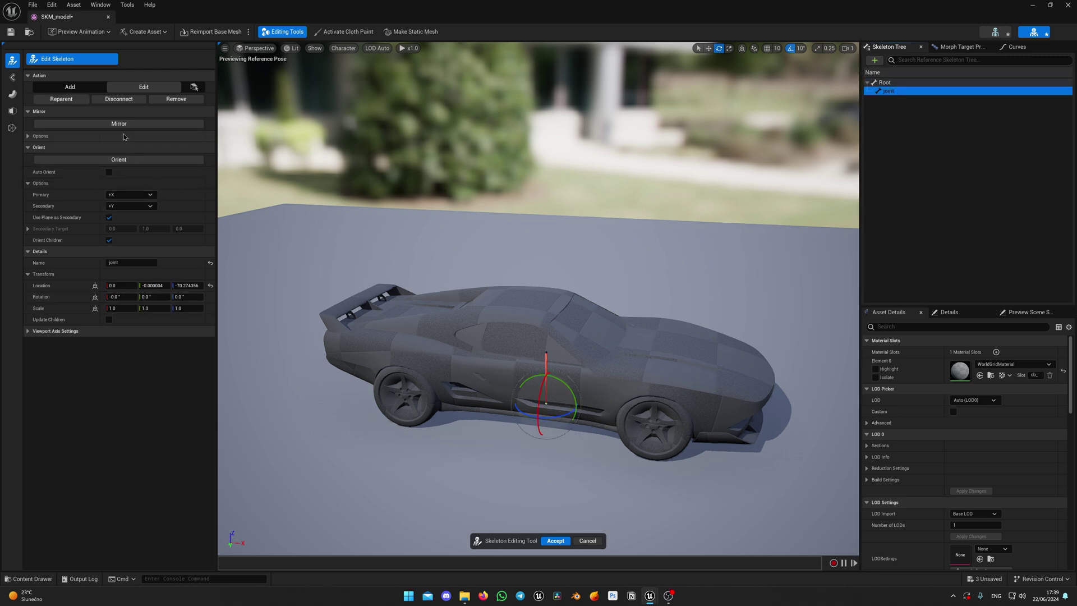
drag(129, 262, 79, 261)
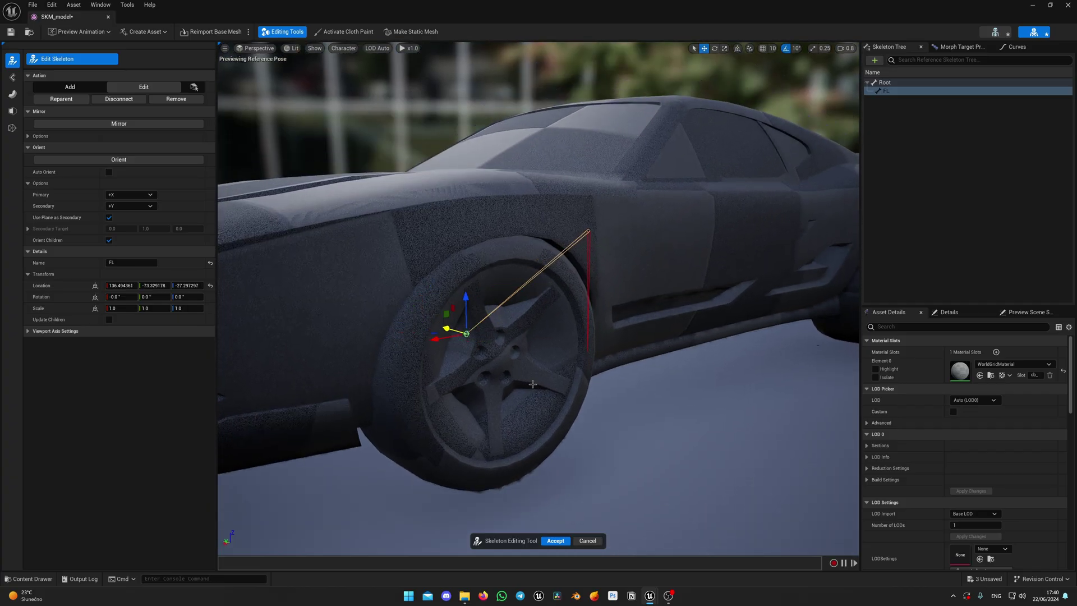
Step: Snap the FL bone to the front-left wheel's hub vertices using component snapping with Marquee Ignore Occlusion off
key(d)
right_drag(562, 382, 474, 381)
key(w)
scroll(562, 381, down, 1)
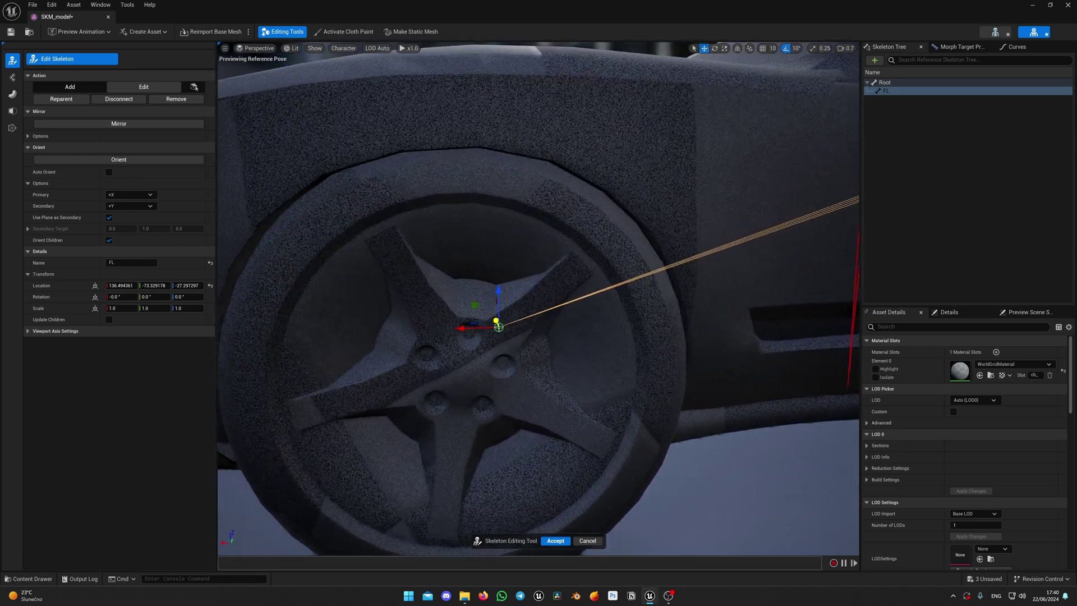
key(a)
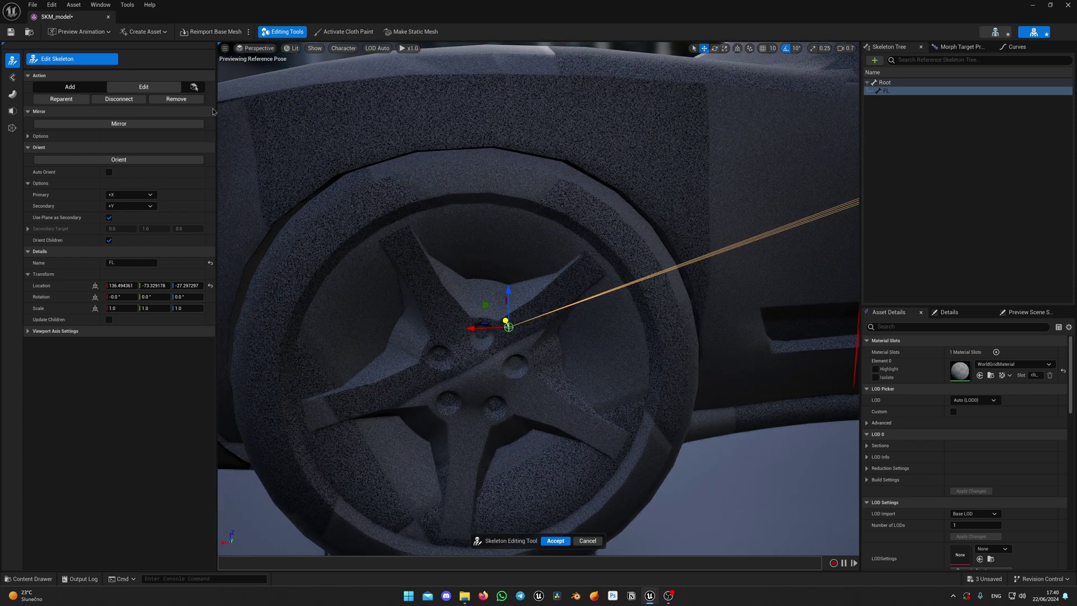
click(195, 87)
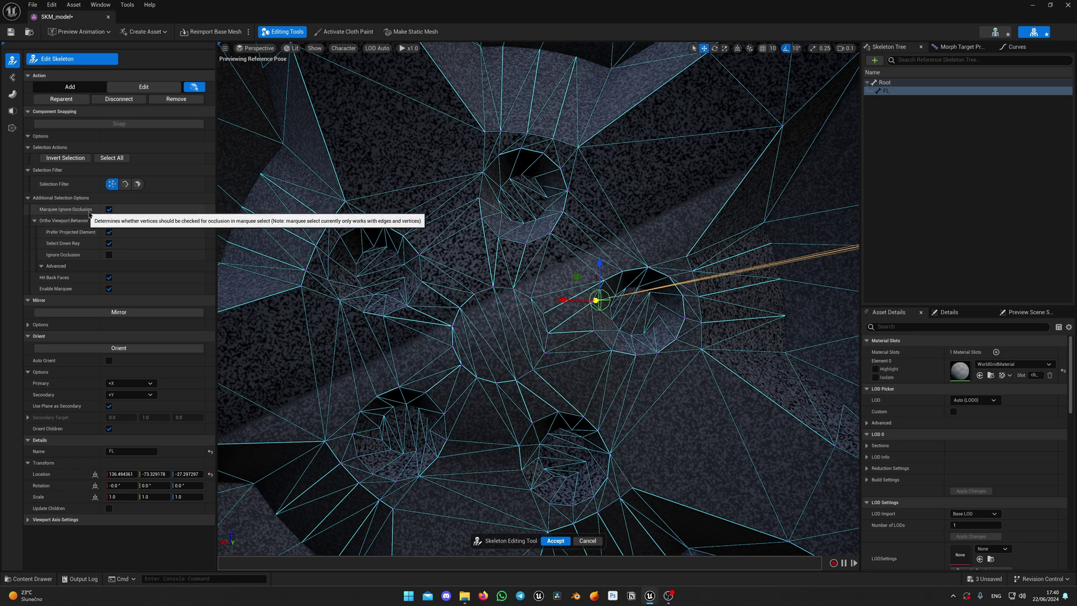
click(109, 209)
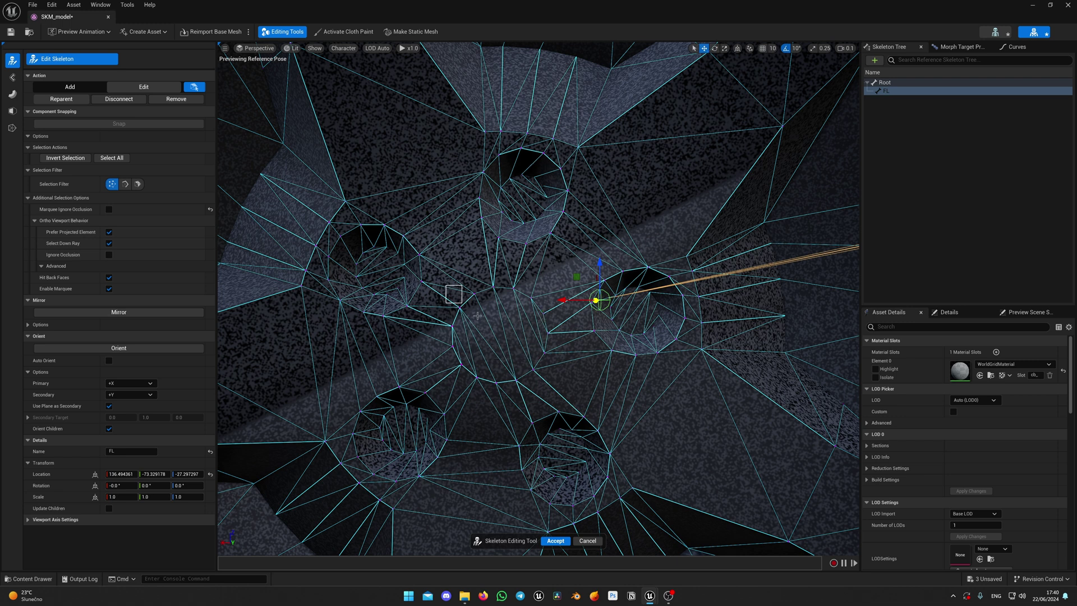
drag(533, 365, 553, 385)
click(153, 124)
Step: Examine the snapped FL bone's position relative to the front-left wheel from several angles
key(s)
right_drag(485, 227, 568, 241)
scroll(489, 225, up, 1)
key(s)
scroll(503, 219, up, 1)
key(a)
key(e)
key(d)
key(a)
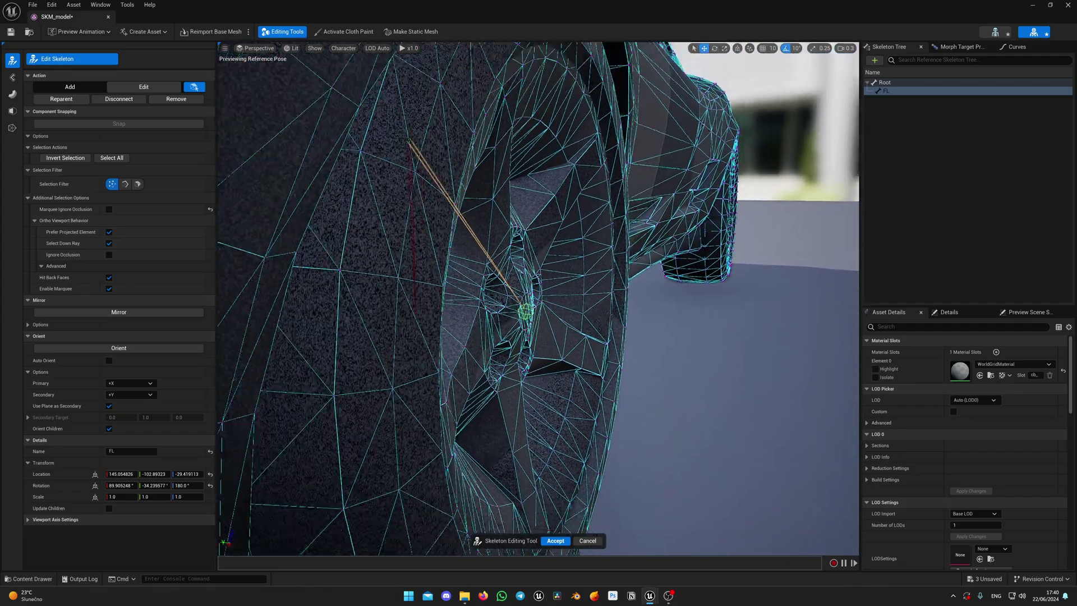
right_drag(407, 250, 401, 251)
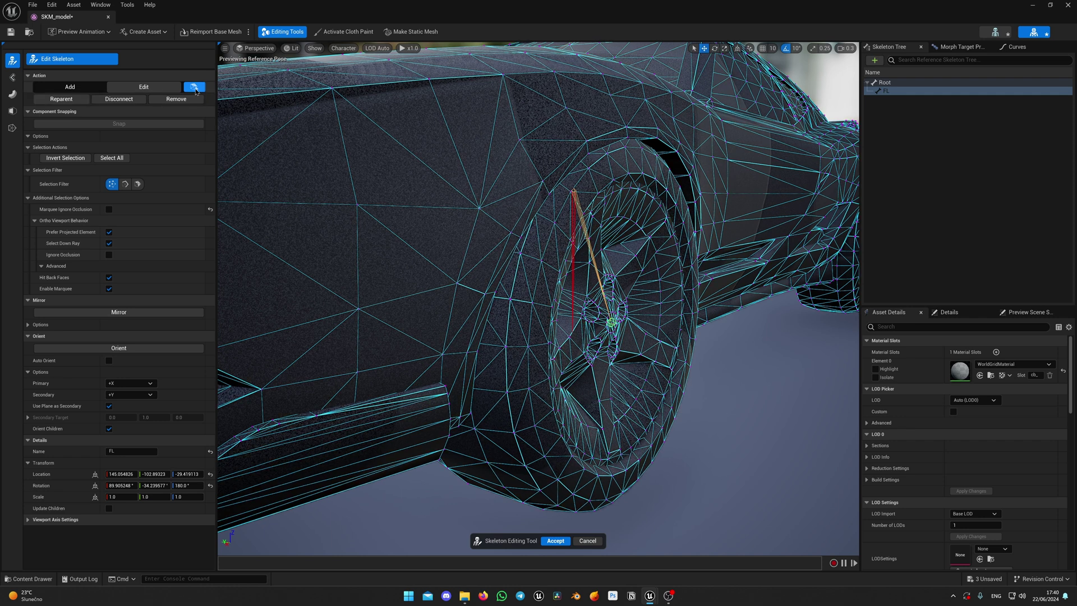
Step: Turn off component snapping and frame the front-left wheel in the orthographic Front view
click(194, 87)
key(s)
right_drag(452, 334, 533, 334)
scroll(456, 334, up, 1)
key(a)
right_drag(329, 136, 316, 136)
key(d)
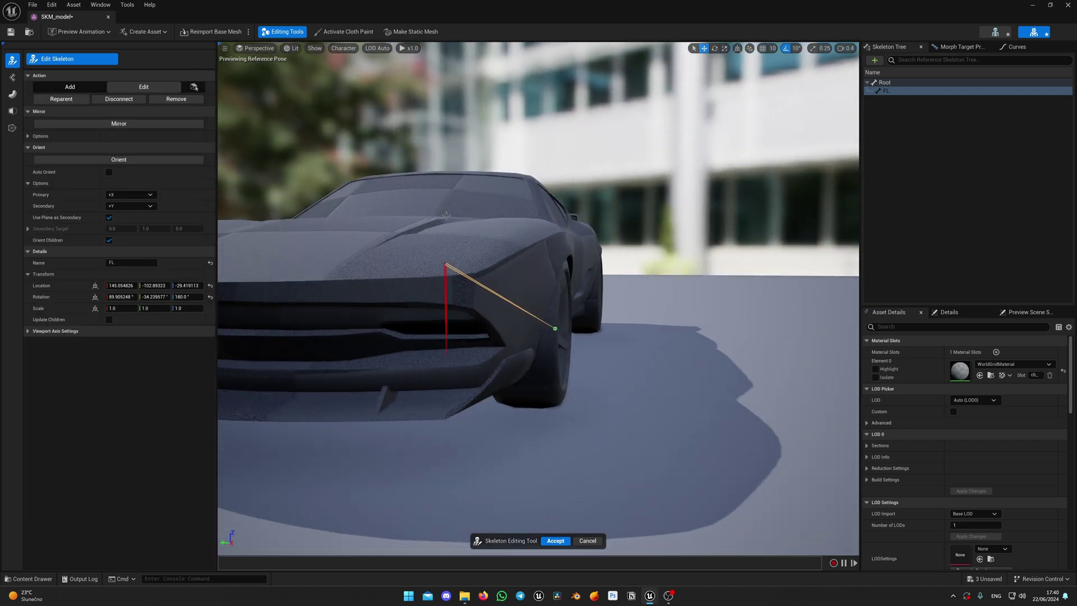
click(257, 49)
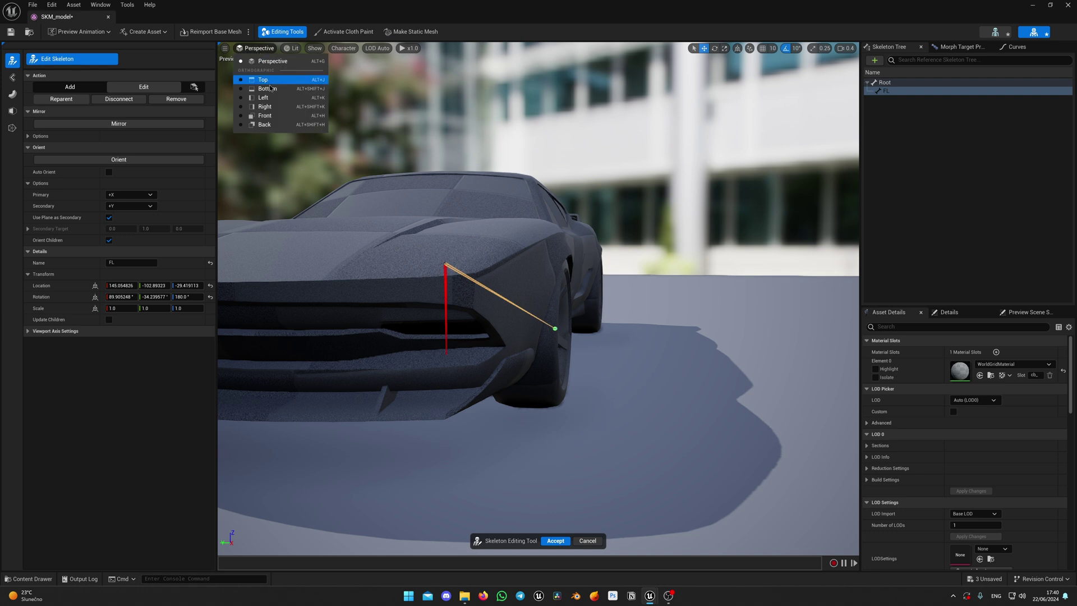
click(264, 116)
scroll(516, 301, down, 4)
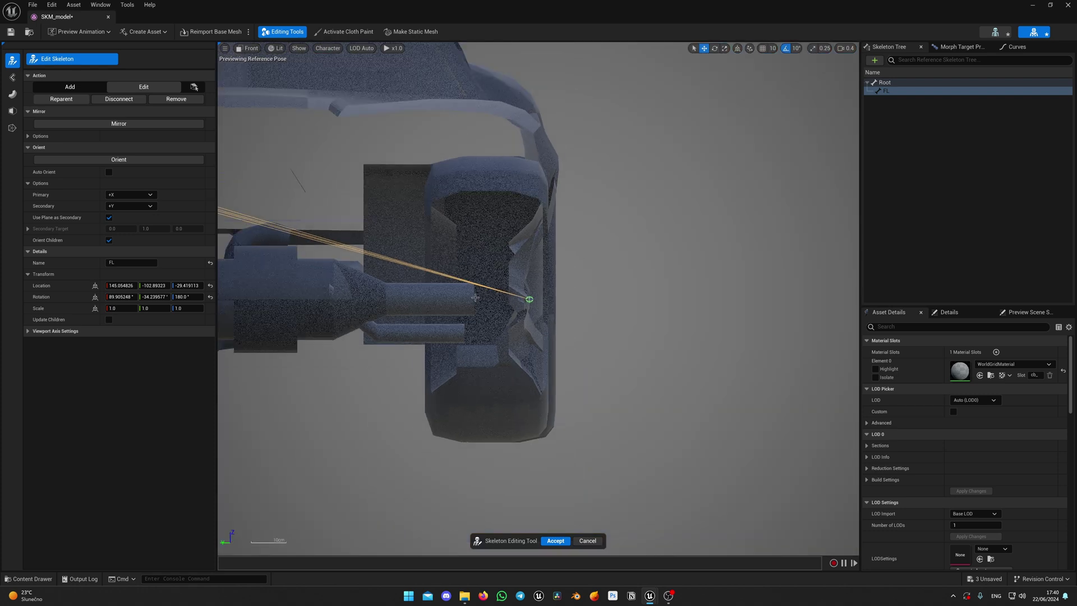
scroll(494, 310, up, 4)
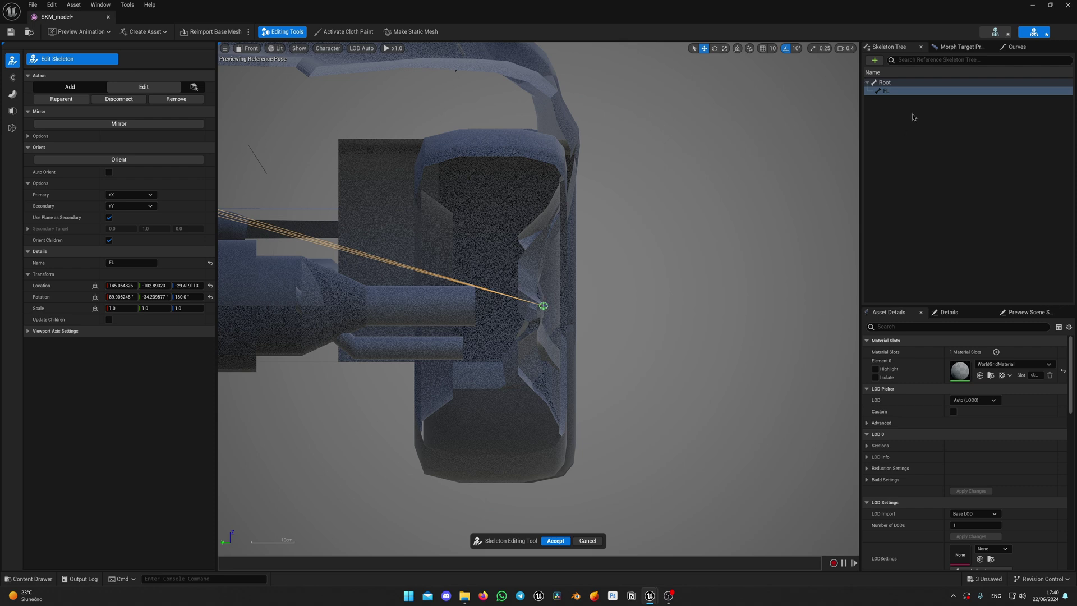
Step: Move the FL bone inward within the wheel and set its Y location to -90
click(900, 92)
right_drag(648, 261, 648, 263)
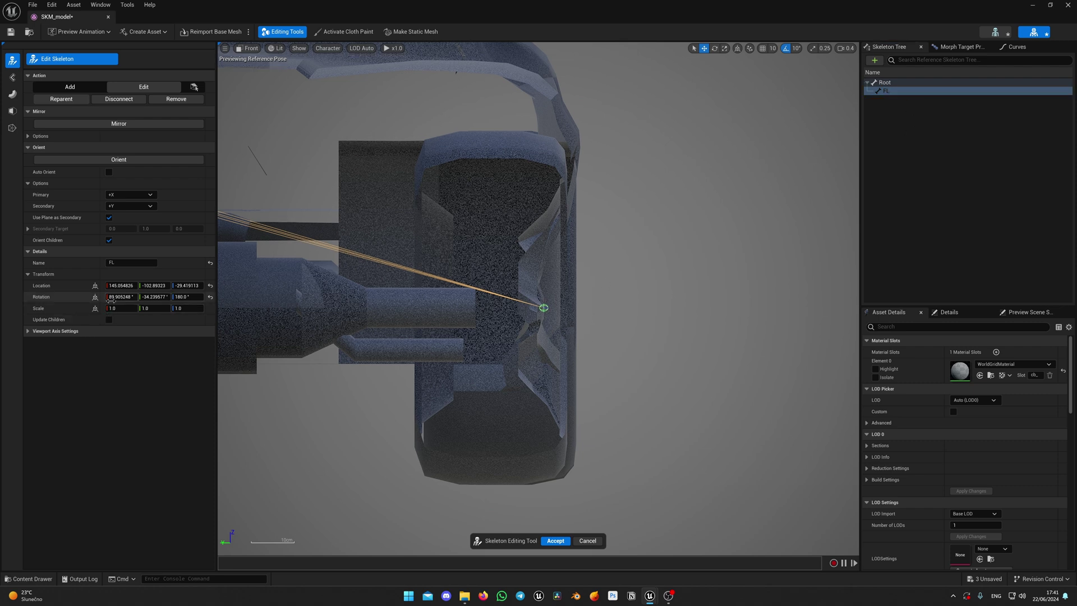
drag(154, 285, 166, 286)
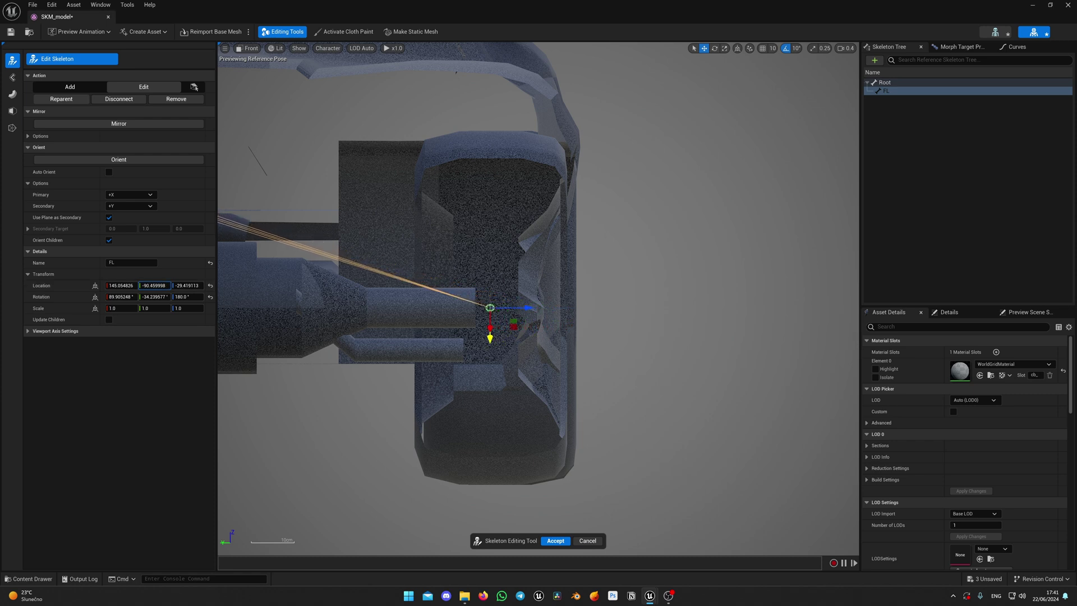
click(155, 285)
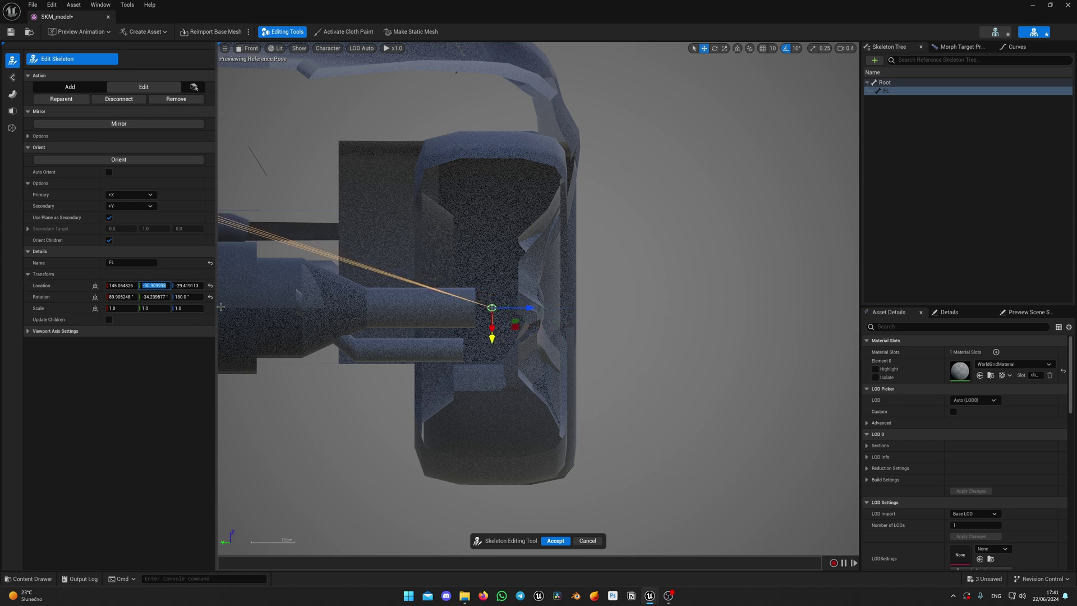
text(-90)
key(Return)
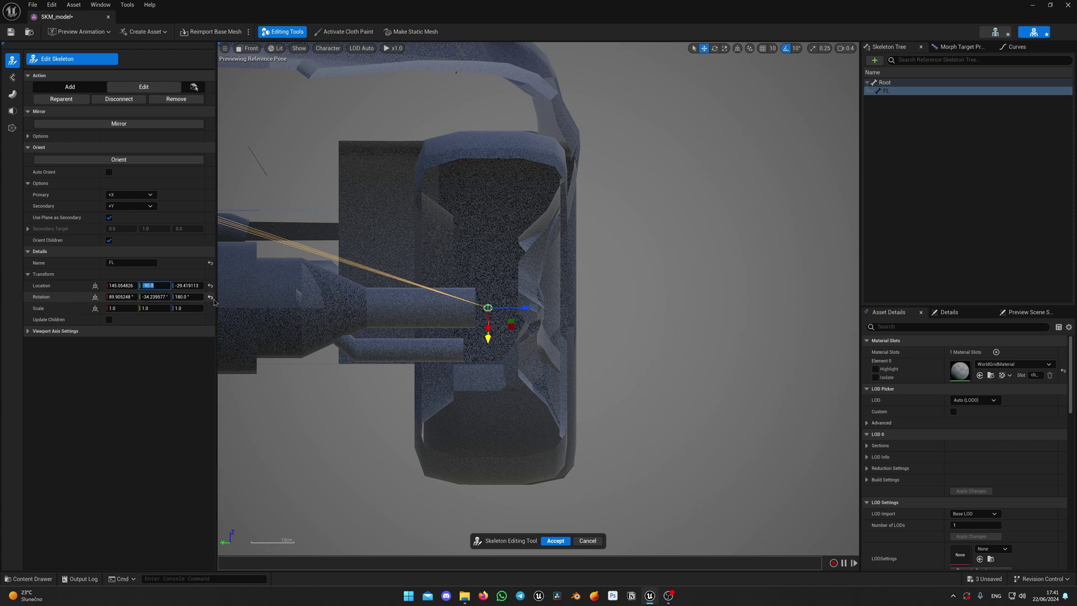
Step: Reset the FL bone's rotation to zero, restore its Y location to -90, and accept the skeleton edits
drag(443, 308, 453, 307)
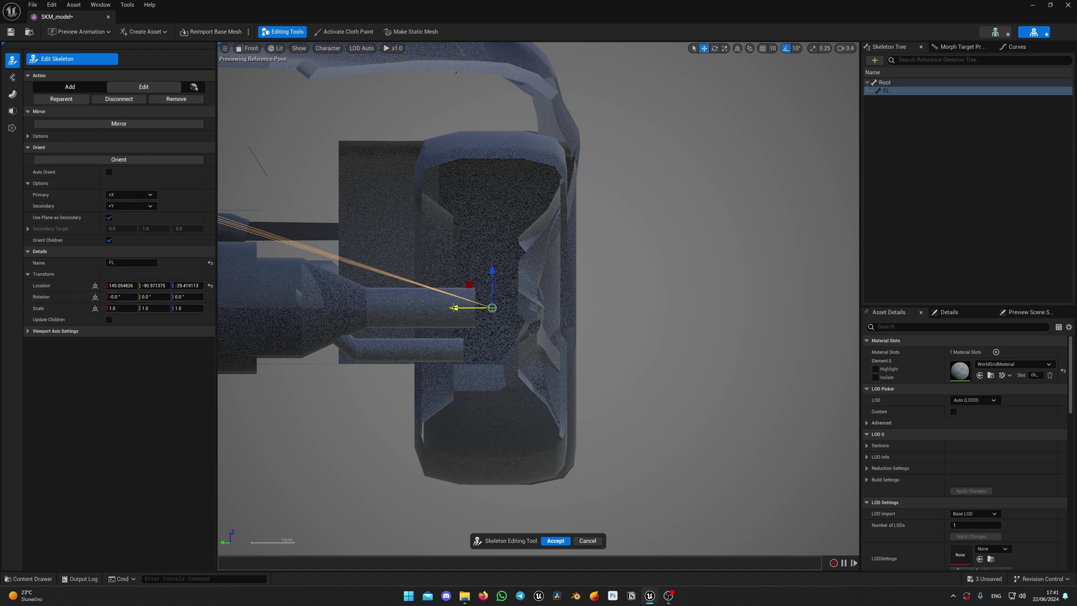
click(163, 286)
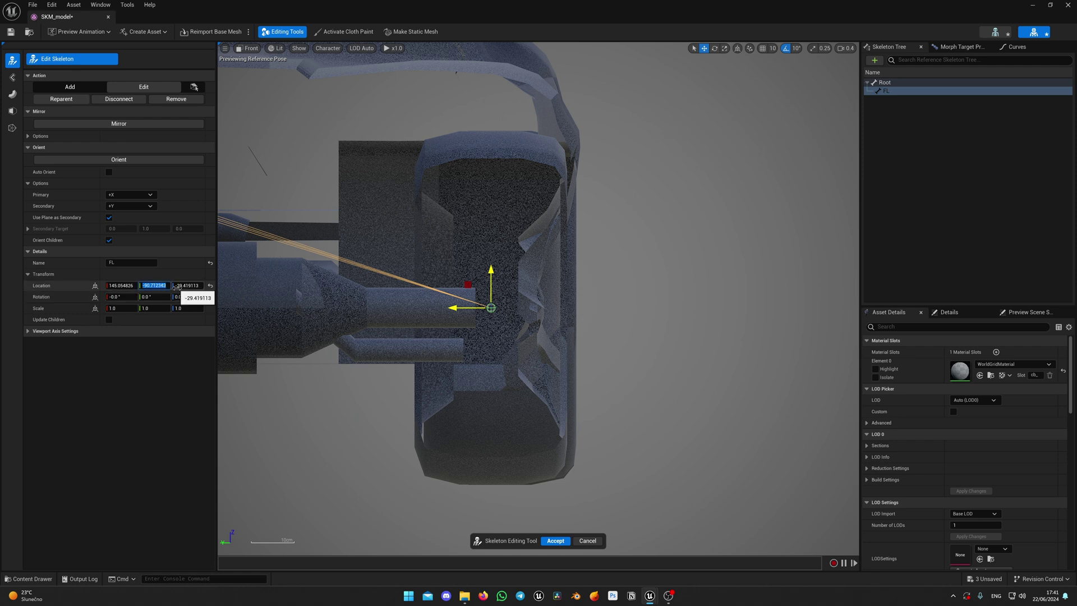
text(-90)
key(Return)
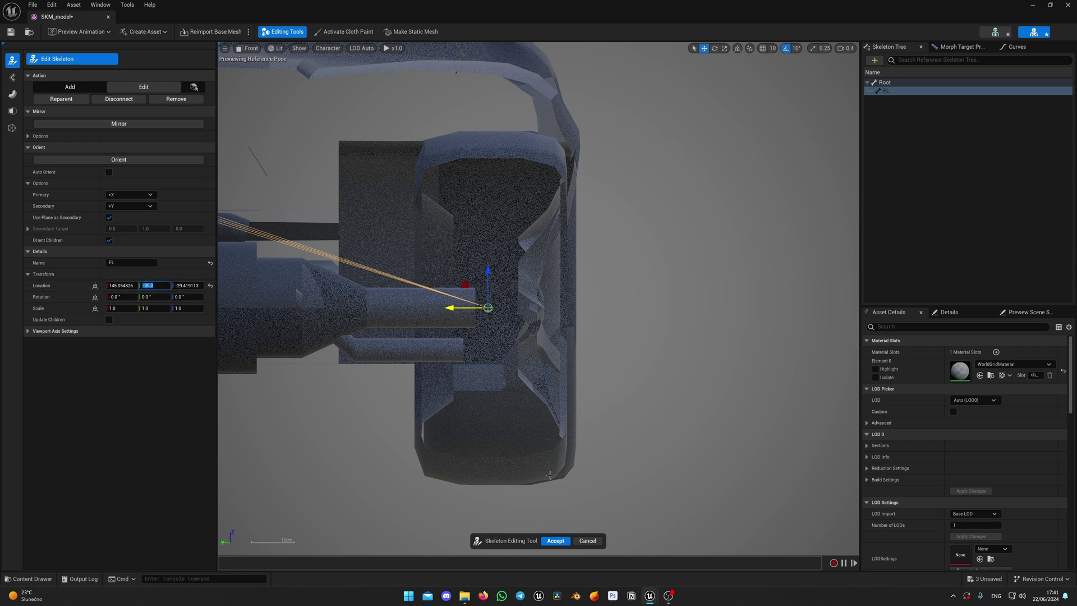
right_drag(550, 476, 568, 456)
click(555, 541)
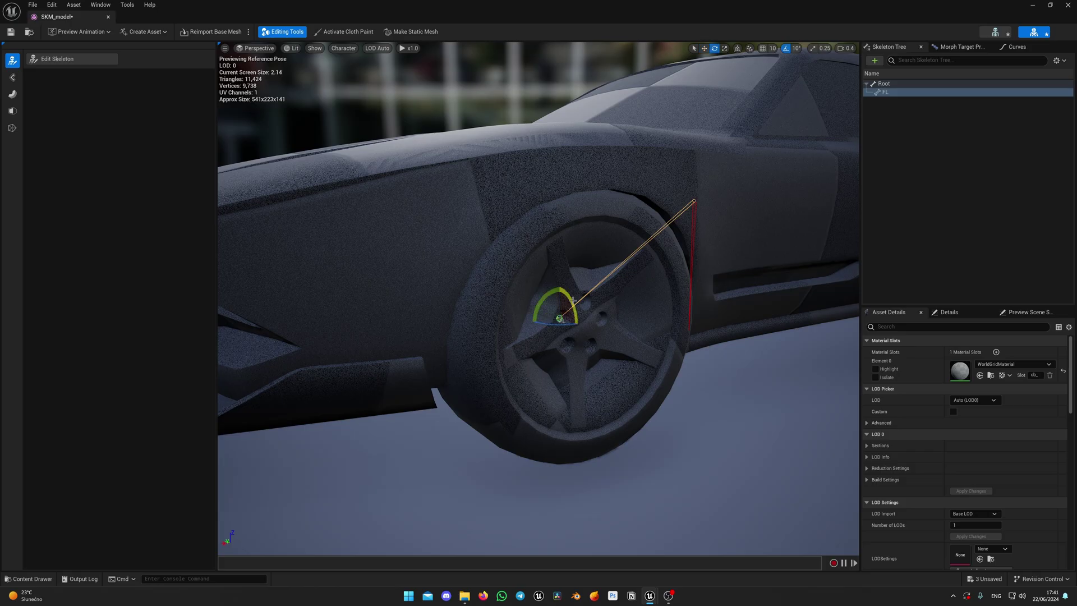
Step: Try rotating the FL bone at the front-left wheel, and undo the rotation
drag(552, 292, 538, 339)
key(ctrl+z)
right_drag(542, 231, 486, 315)
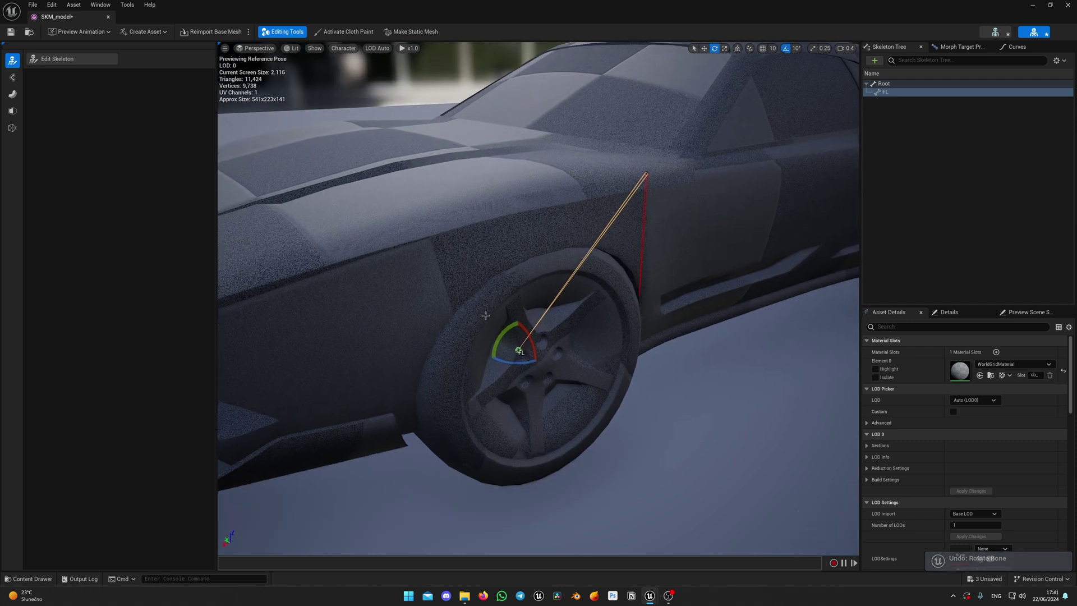
Step: In Edit Skeleton, mirror the FL bone to the other front wheel with the mirror axis set to Y
click(998, 190)
click(896, 94)
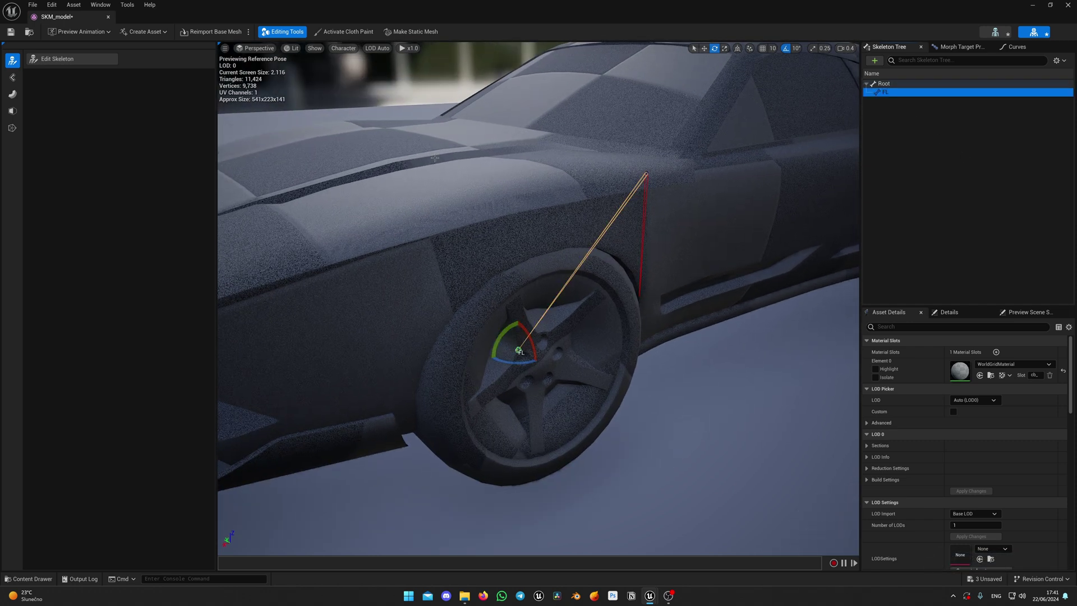
click(78, 59)
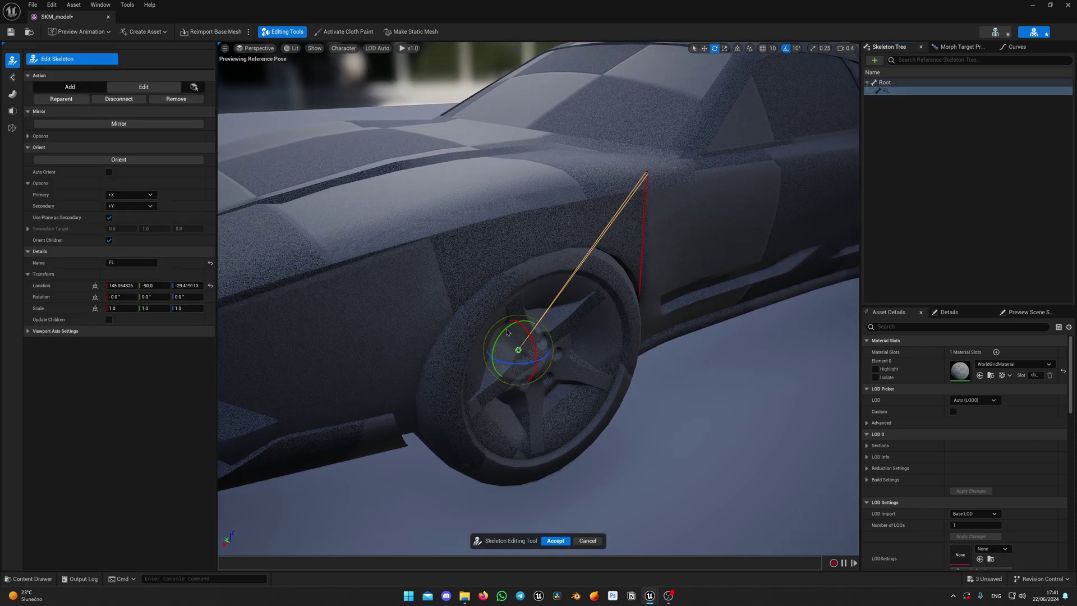
alt+drag(450, 279, 407, 266)
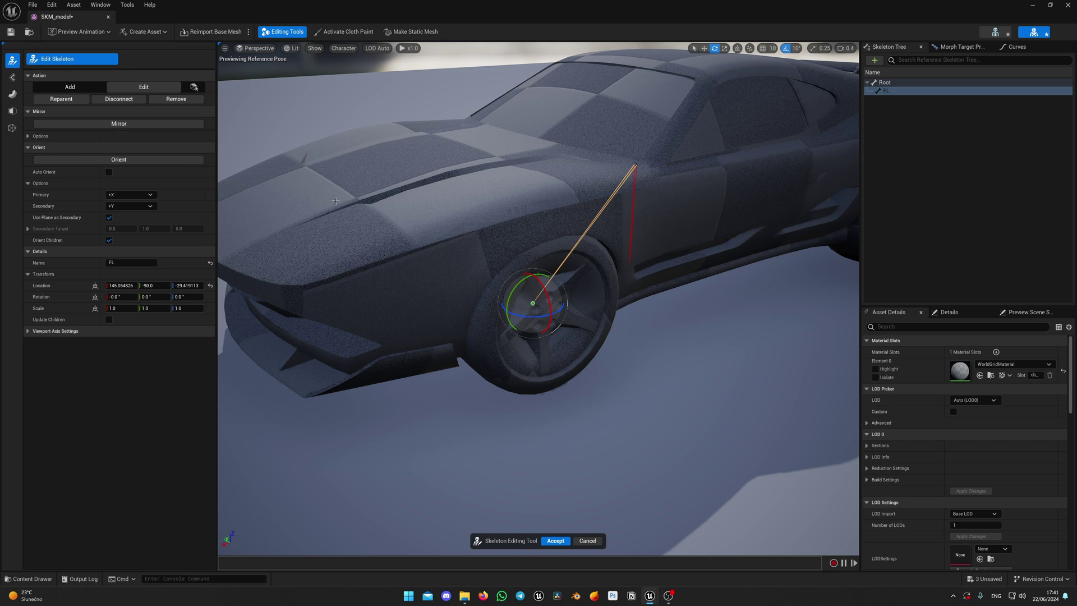
click(27, 137)
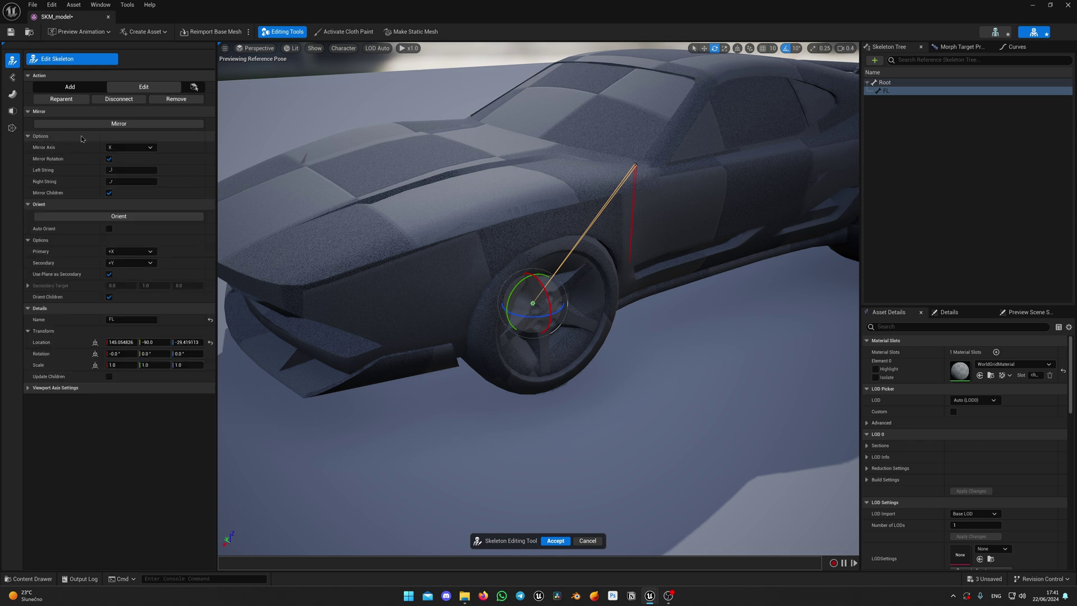
click(119, 148)
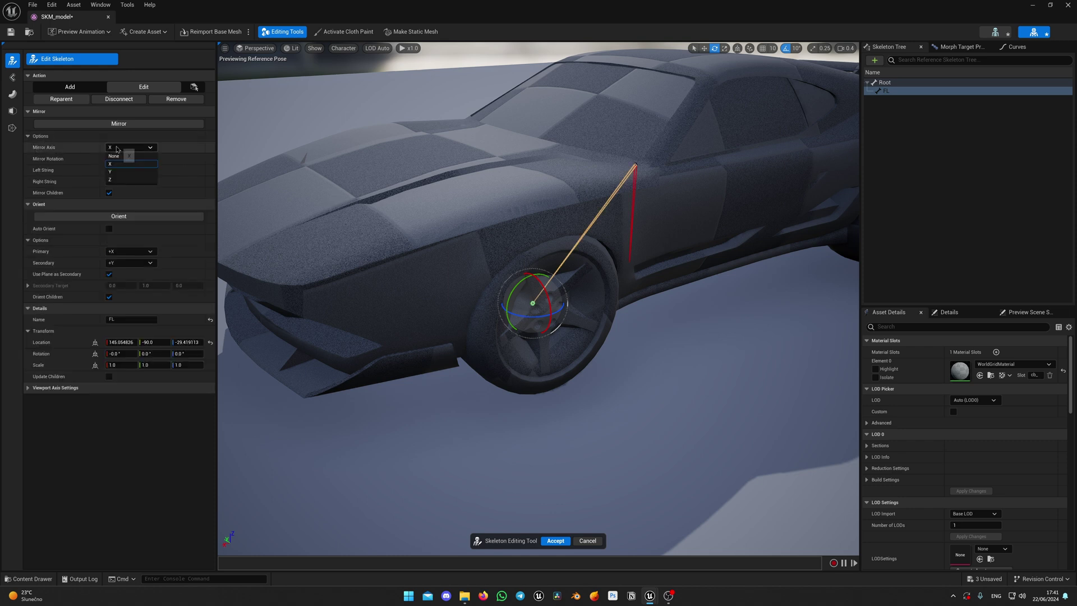
click(122, 176)
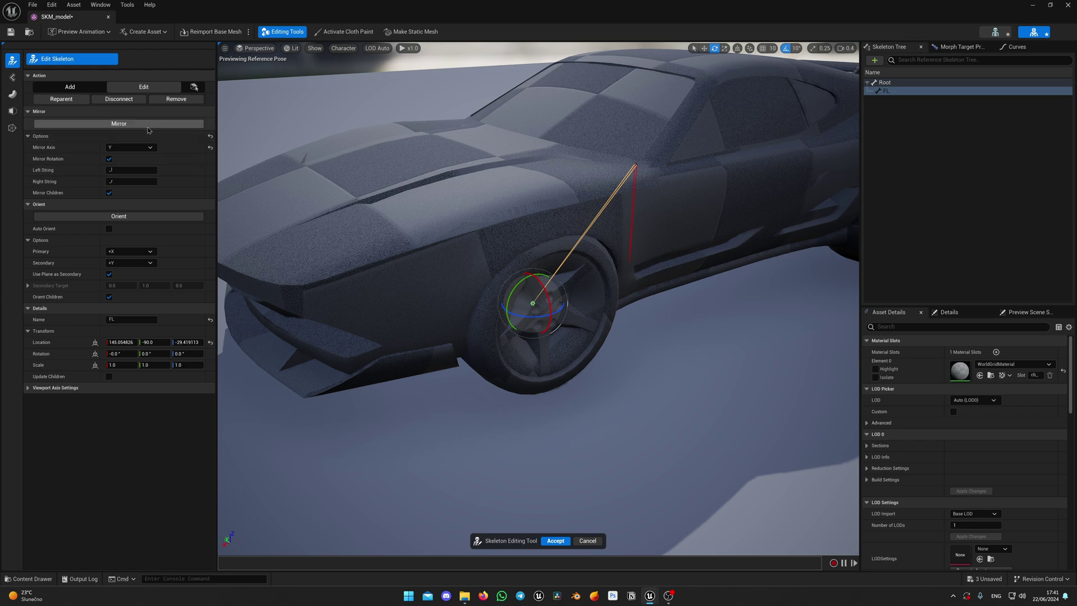
click(148, 130)
Step: Examine the mirrored bone's alignment with the front wheels in the Front orthographic view
key(a)
mouse_move(474, 197)
right_down()
mouse_move(667, 202)
mouse_move(475, 197)
right_up()
click(255, 48)
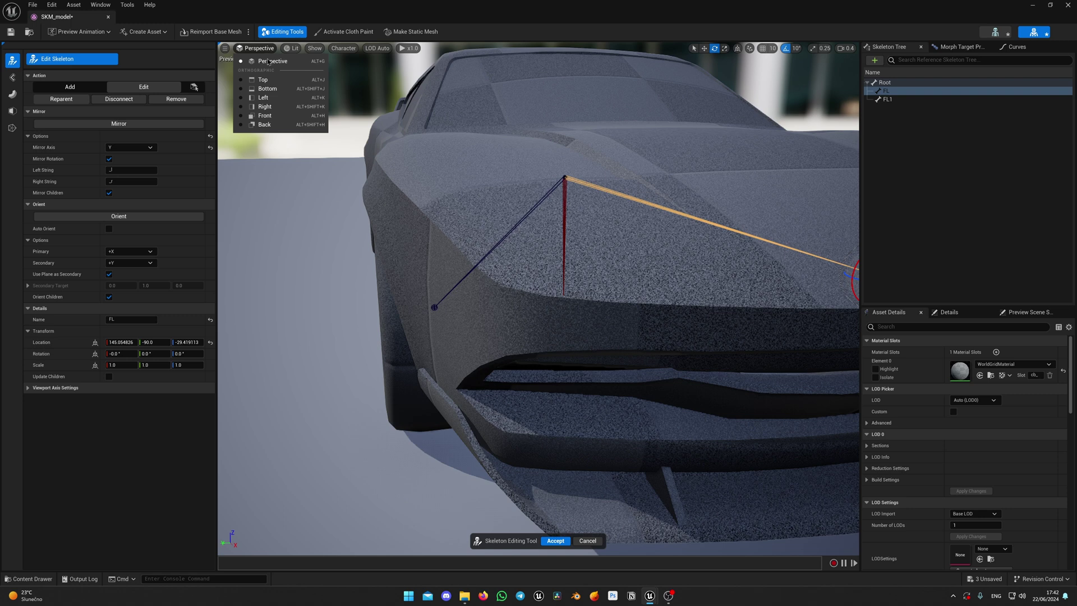
click(264, 115)
scroll(384, 245, down, 3)
right_drag(384, 244, 763, 254)
scroll(387, 285, up, 5)
scroll(370, 285, down, 6)
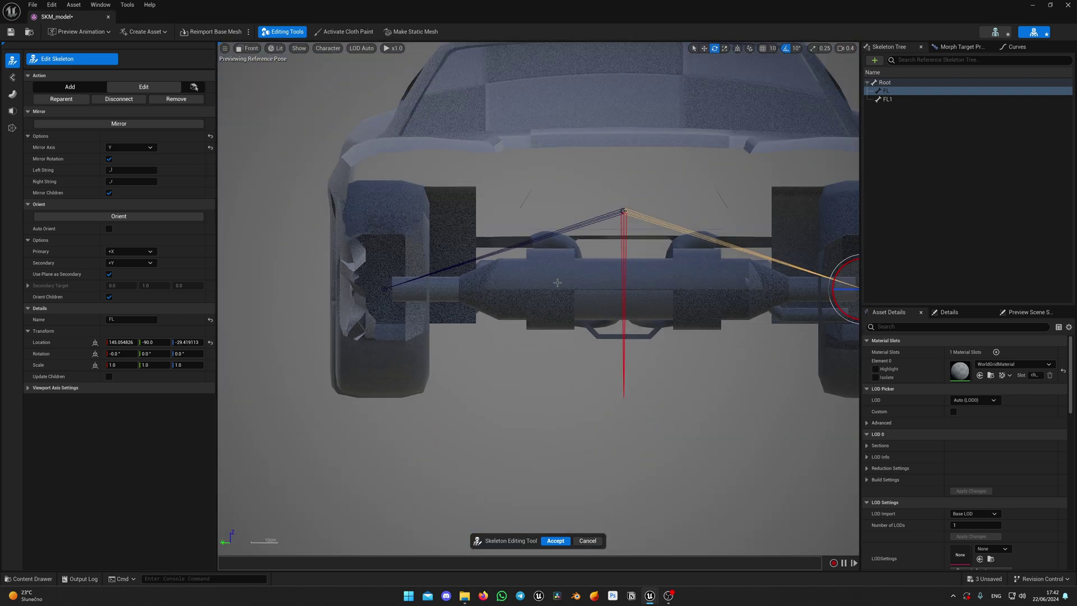
right_drag(625, 280, 518, 286)
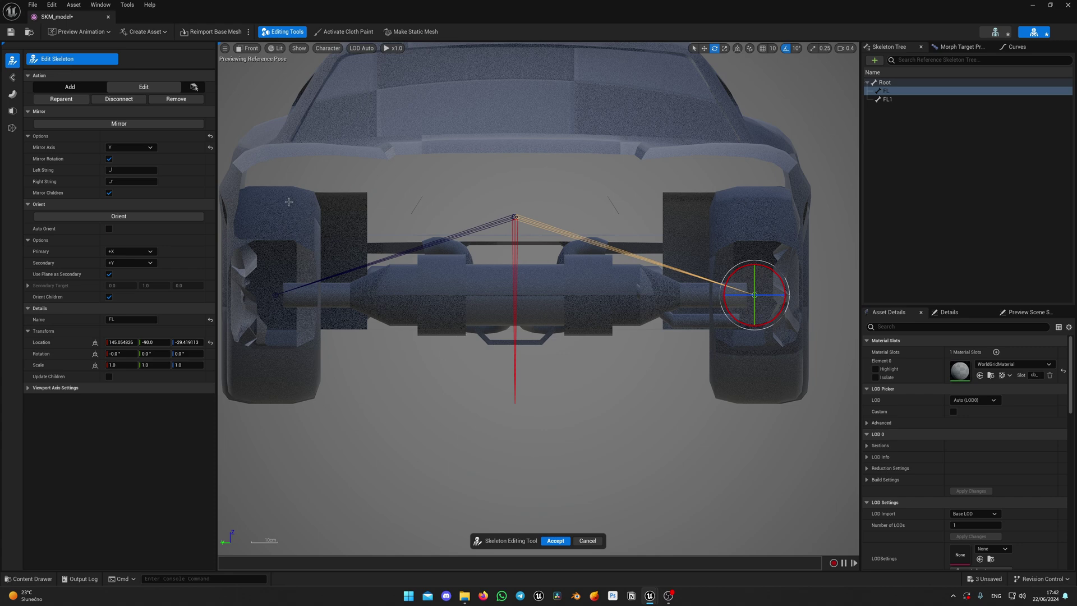
click(247, 48)
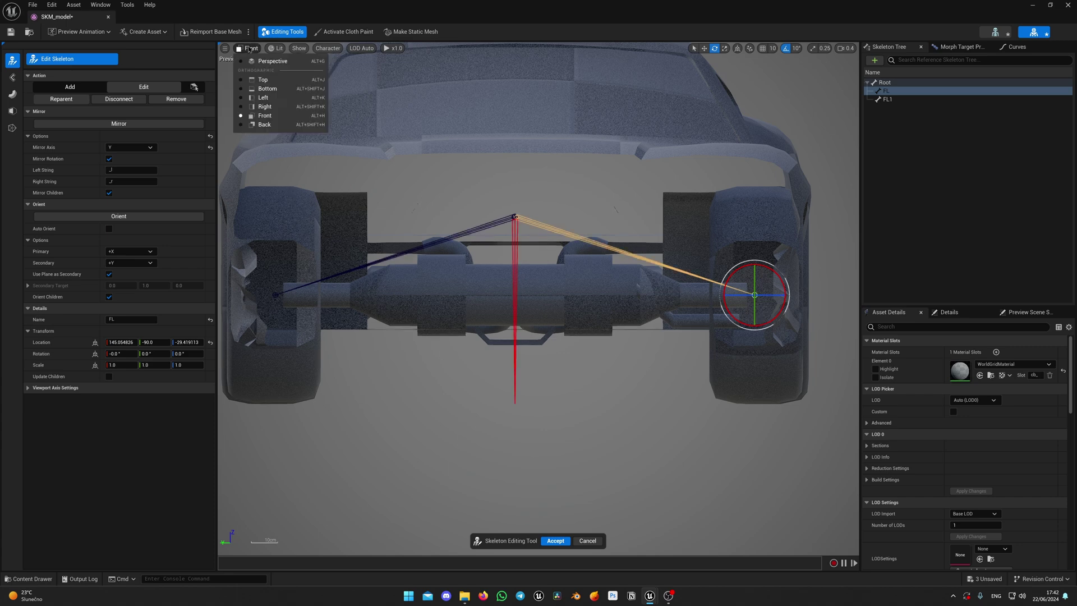
Step: Return to the Perspective view and rename the mirrored front wheel bone to FR
click(273, 68)
key(s)
scroll(538, 297, up, 1)
right_drag(538, 297, 426, 297)
key(d)
click(899, 101)
key(F2)
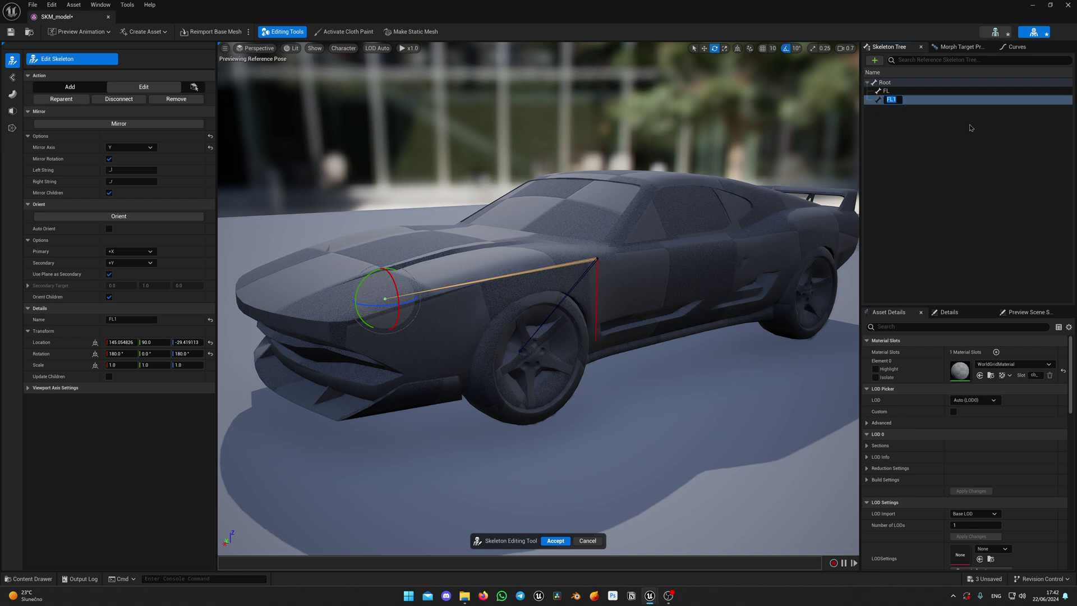
key(Return)
Step: Mirror the FR bone to the rear wheel on the same side with the mirror axis set to X
right_drag(356, 380, 600, 370)
key(a)
key(a)
drag(661, 371, 706, 372)
key(a)
right_drag(365, 328, 499, 324)
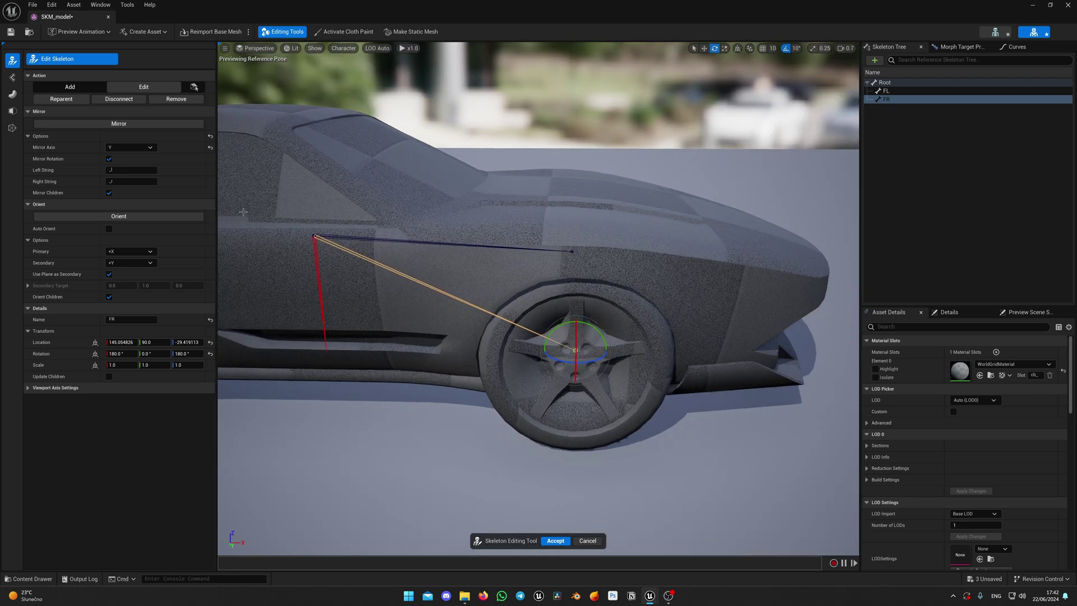
click(131, 146)
click(144, 158)
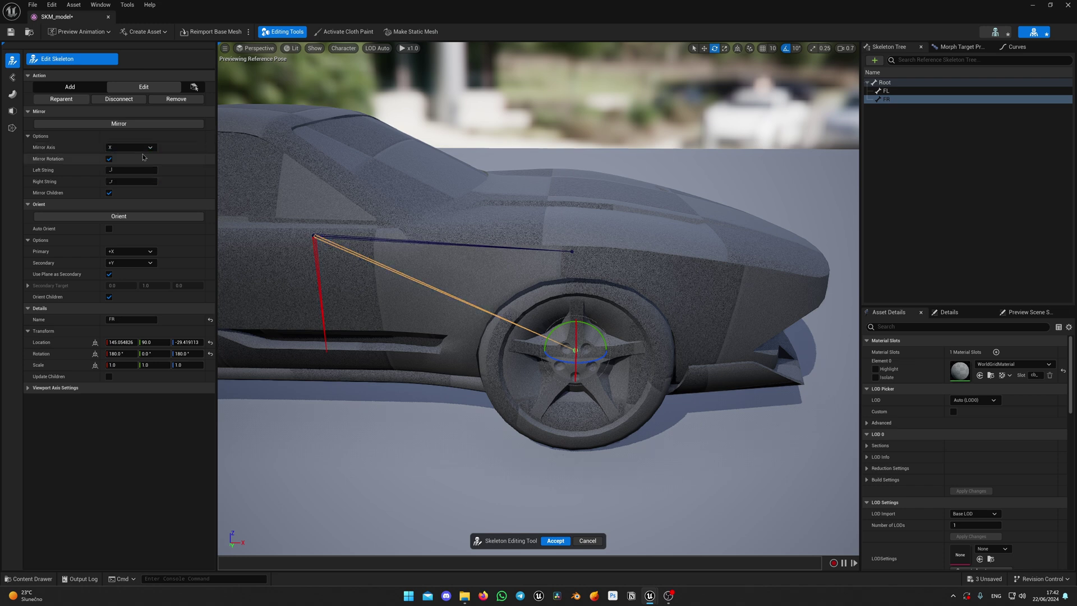
click(148, 127)
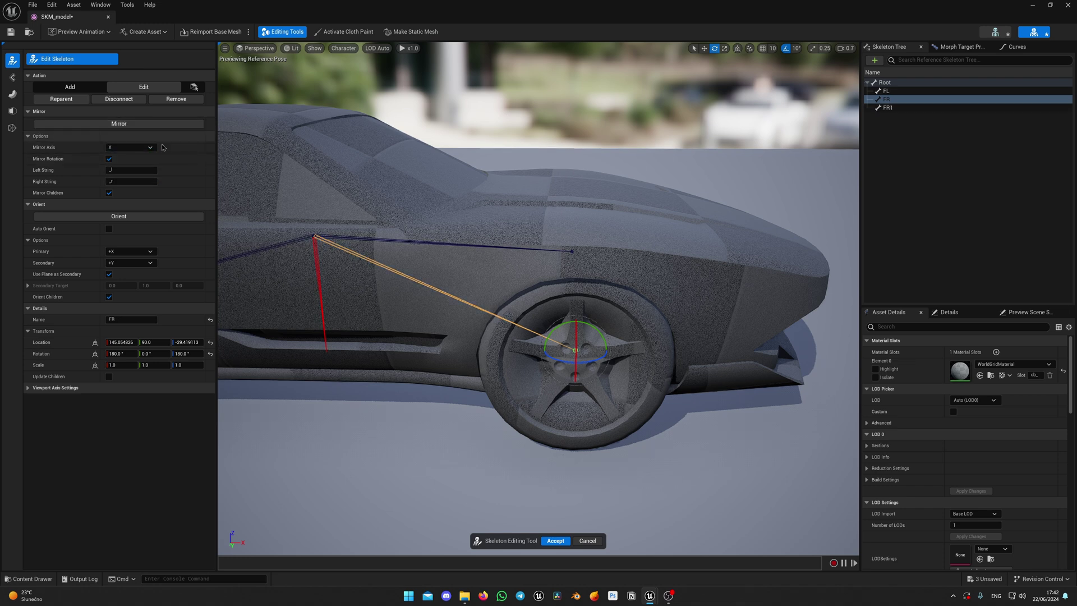
Step: Rename the newly mirrored rear wheel bone to RR
key(a)
right_drag(796, 180, 837, 181)
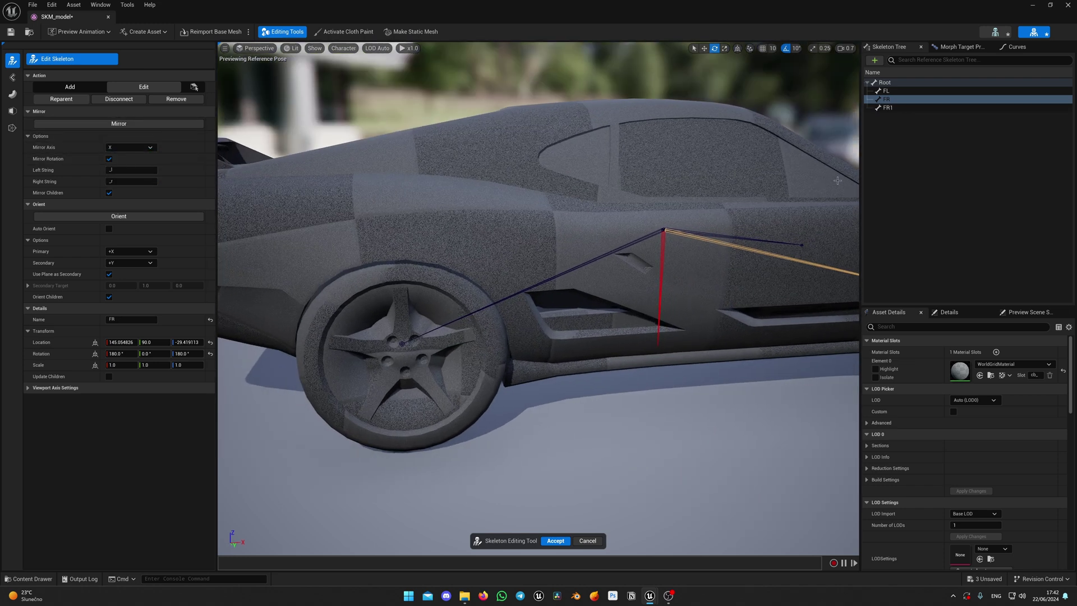
click(914, 109)
click(915, 110)
text(RR)
key(Return)
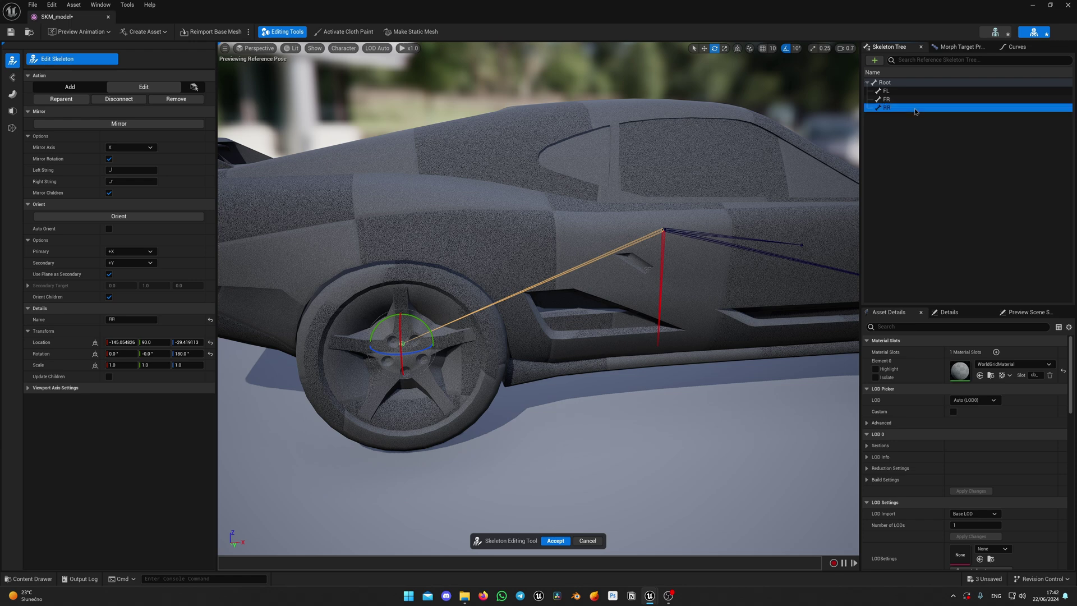
Step: Examine the RR bone's placement relative to the rear wheel and the front bones from the car's side
key(s)
right_drag(530, 402, 485, 371)
key(w)
scroll(531, 403, down, 4)
key(a)
key(d)
key(s)
scroll(531, 403, up, 1)
key(d)
key(s)
scroll(531, 403, up, 1)
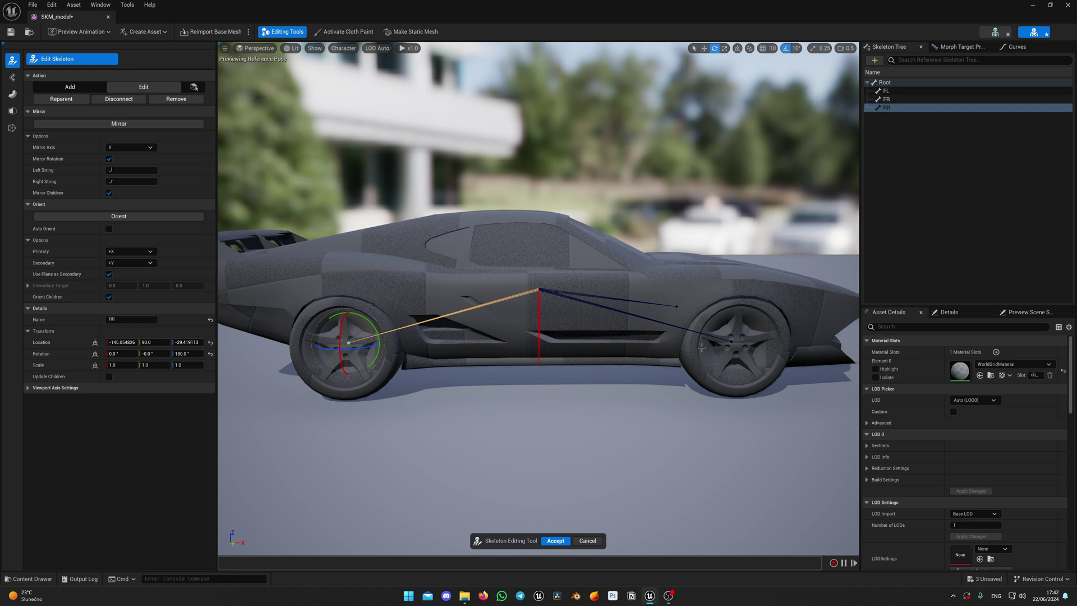
Step: Enable component snapping for the RR bone and turn off Marquee Ignore Occlusion
key(a)
right_drag(455, 355, 487, 384)
key(w)
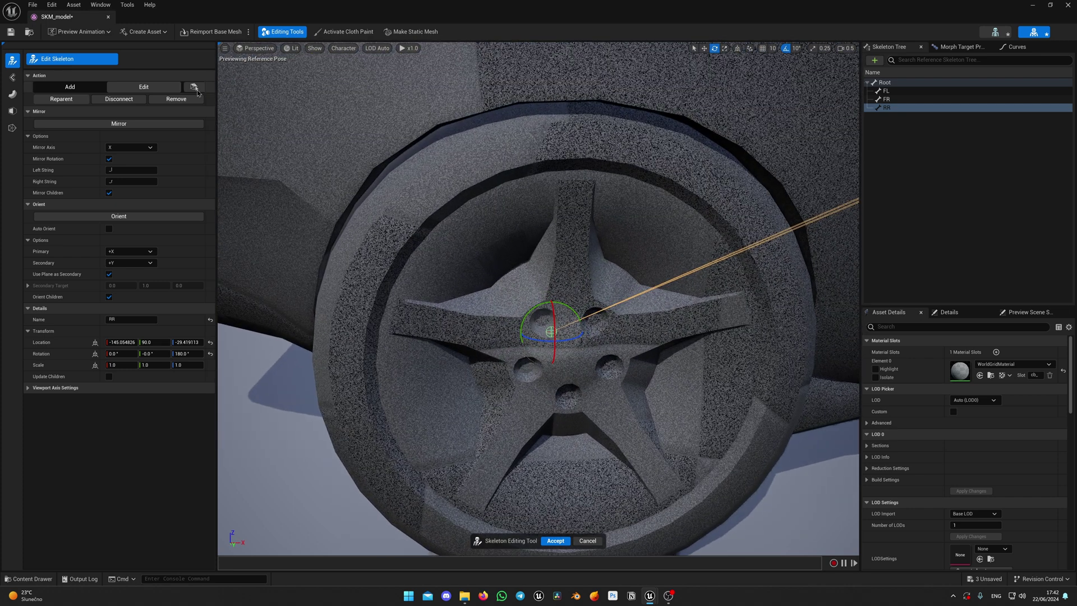
click(195, 87)
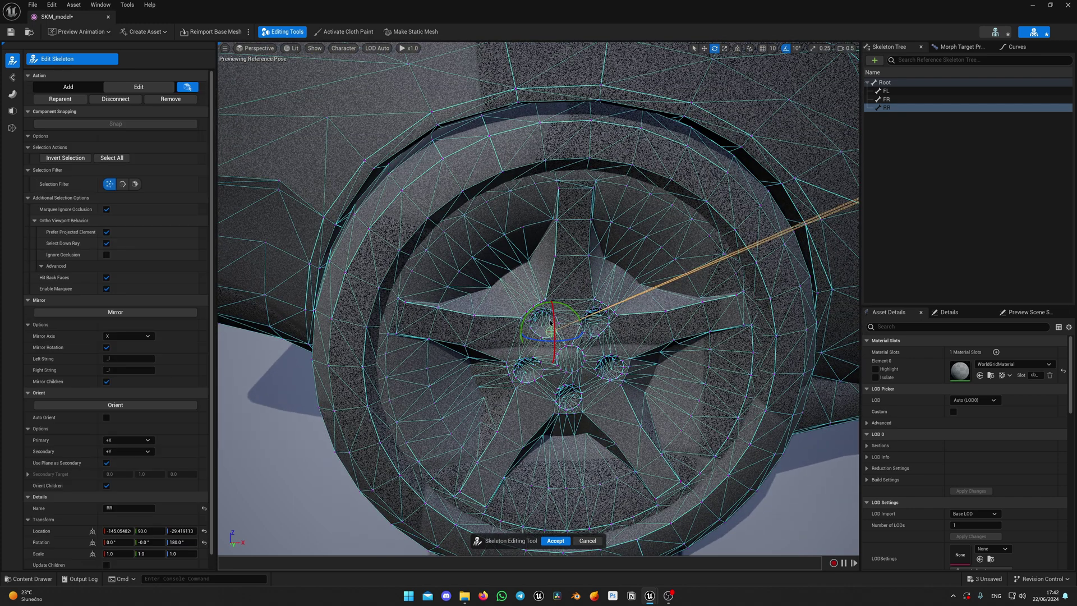
click(107, 210)
Step: Select the ring of vertices around the rear wheel's hub centre and snap the RR bone to them
right_drag(401, 377, 404, 340)
key(w)
scroll(405, 345, down, 2)
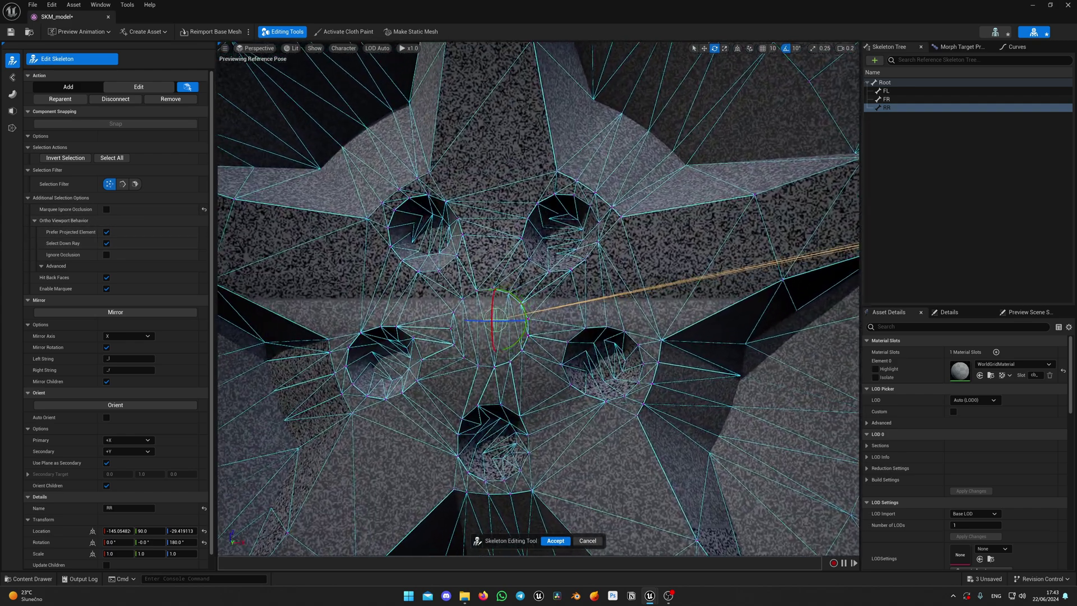
scroll(488, 347, up, 4)
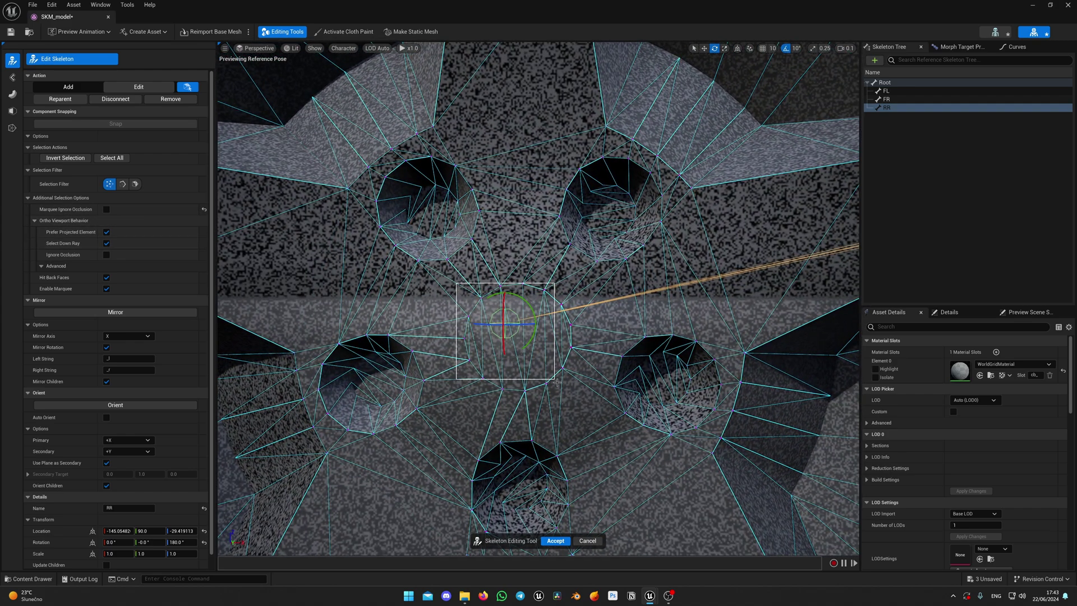
drag(556, 380, 583, 396)
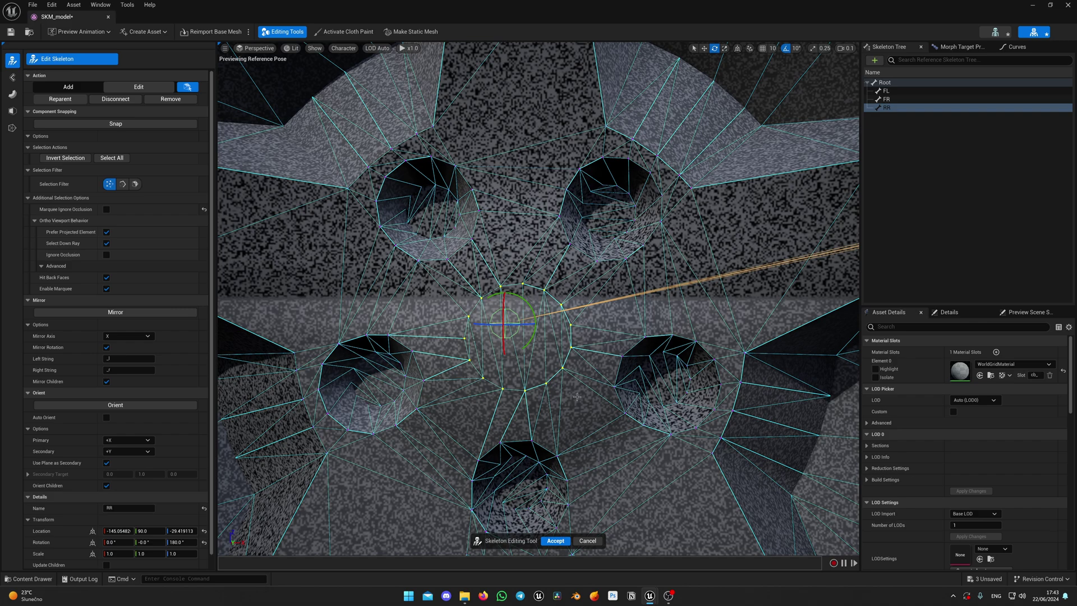
click(116, 124)
scroll(393, 247, down, 10)
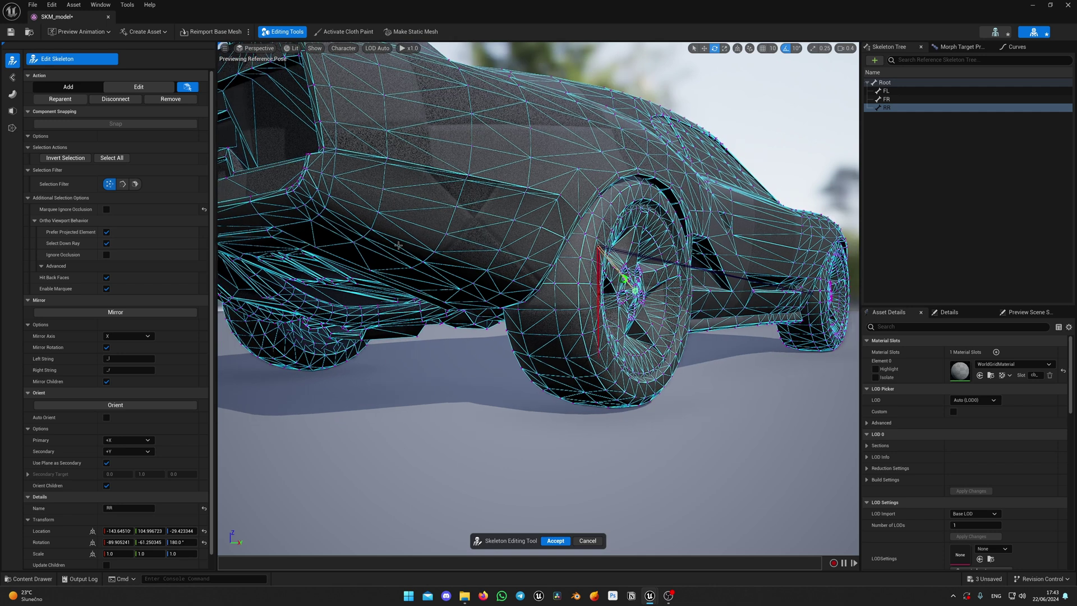
Step: In the Back view, set the RR bone's Y location to 90 and reset its rotation to zero
click(255, 50)
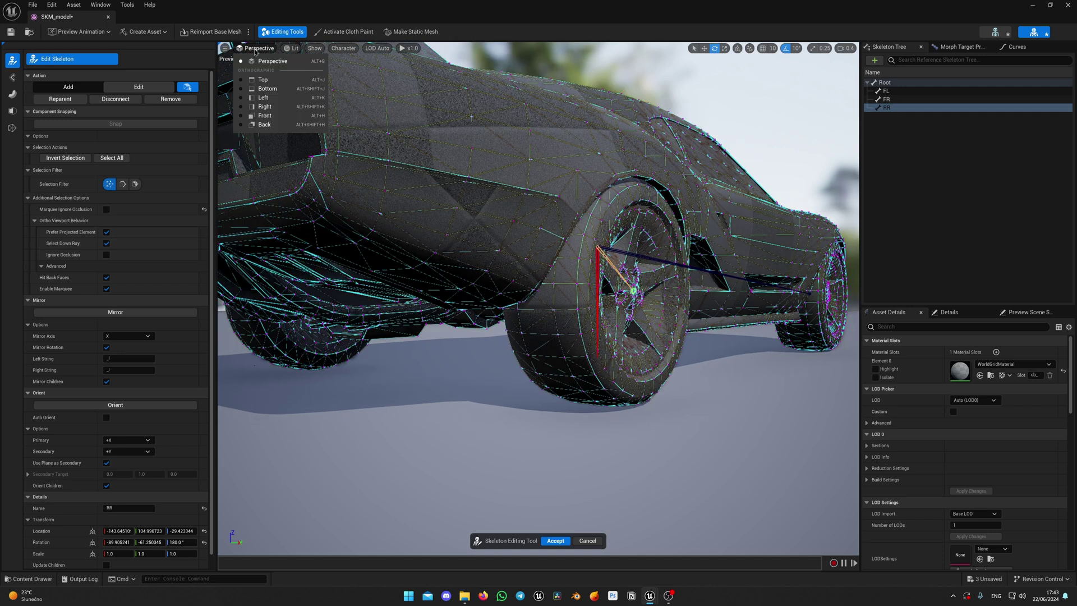
click(264, 125)
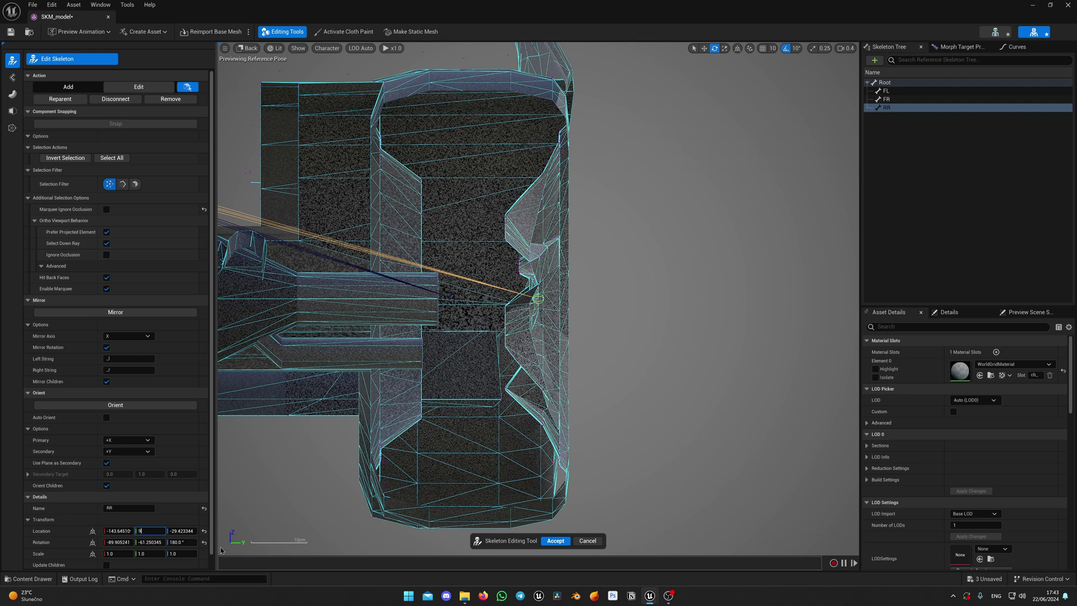
text(0)
key(Return)
scroll(459, 312, down, 2)
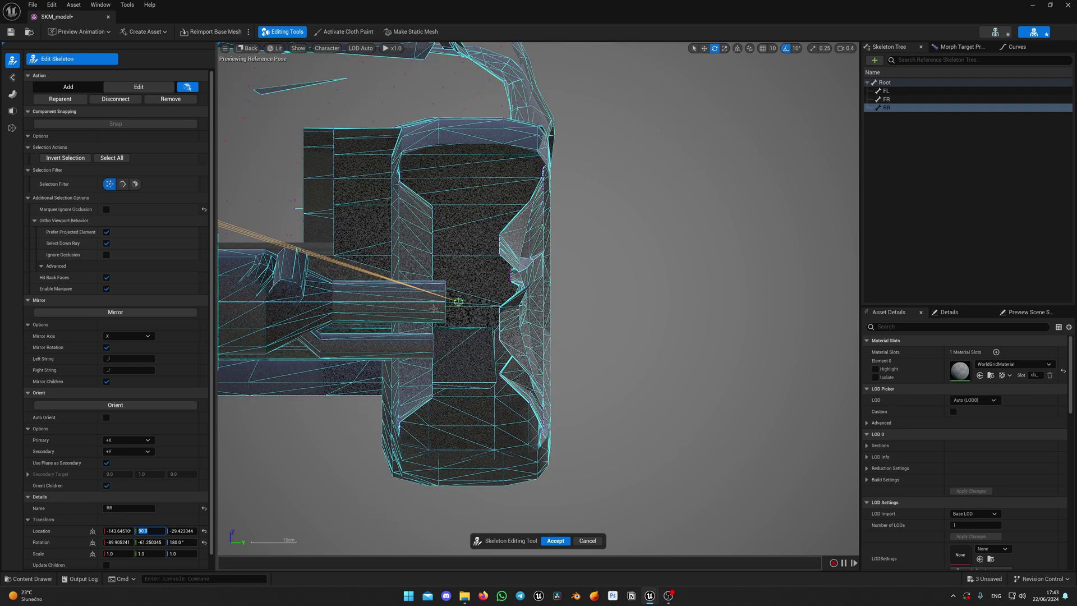
click(204, 542)
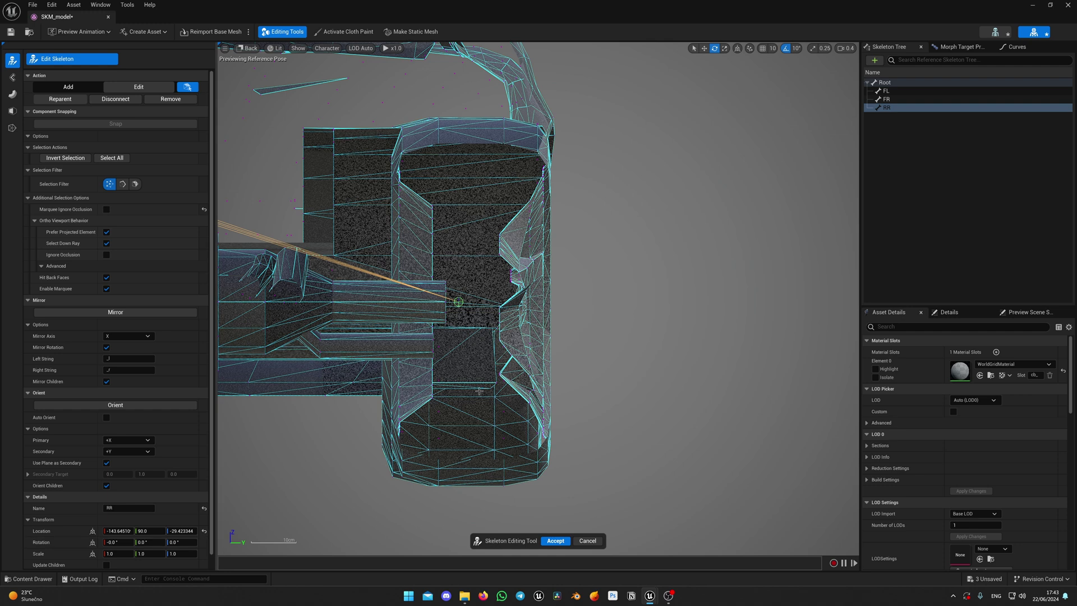
Step: Turn off component snapping and mirror the RR bone to the opposite rear wheel with the mirror axis set to Y
click(895, 109)
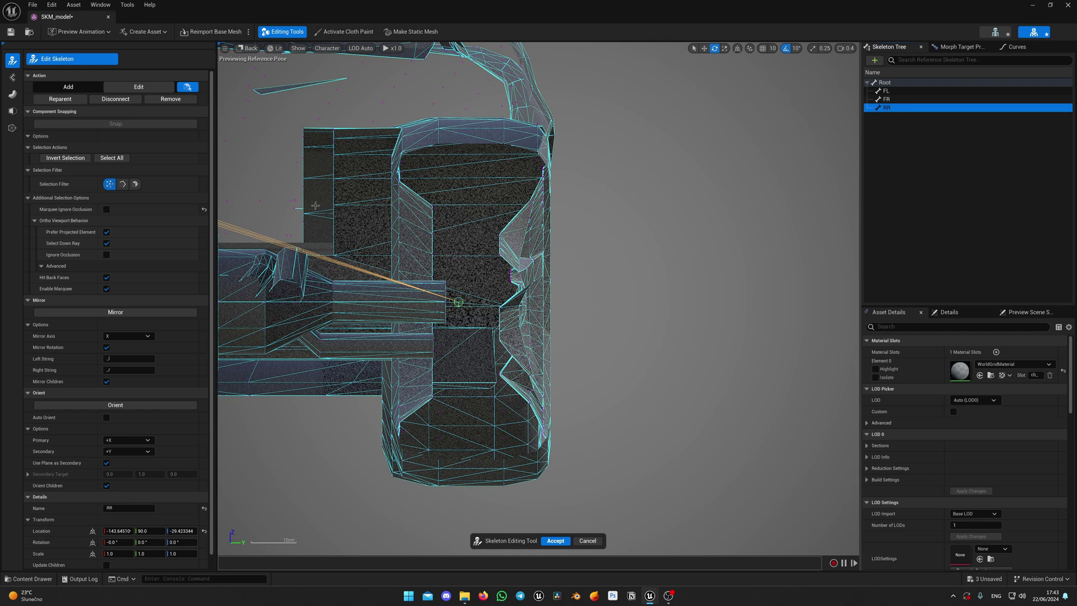
click(194, 87)
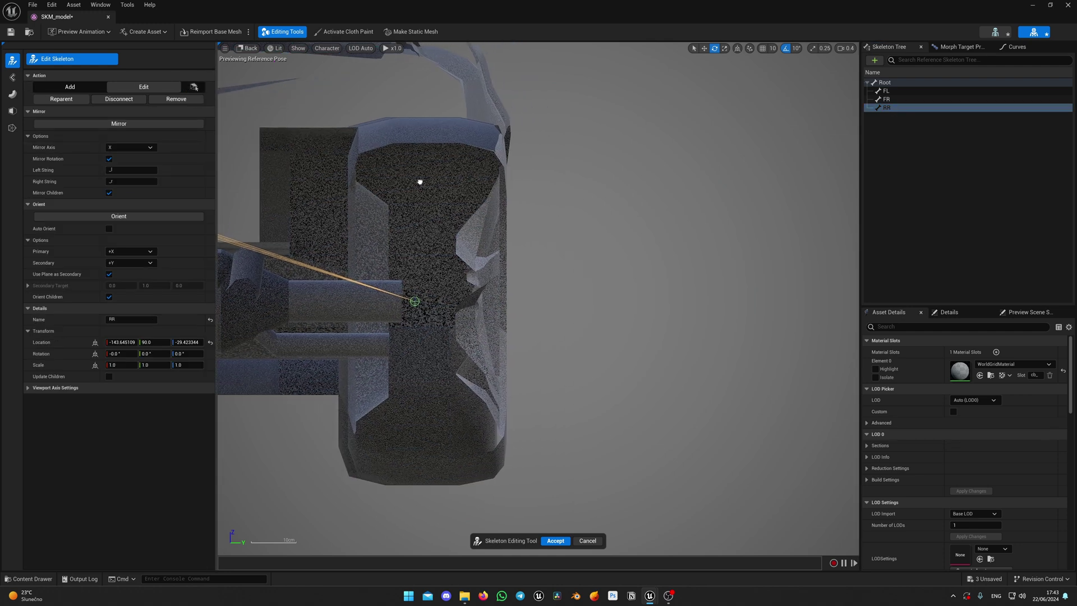
click(247, 49)
click(292, 61)
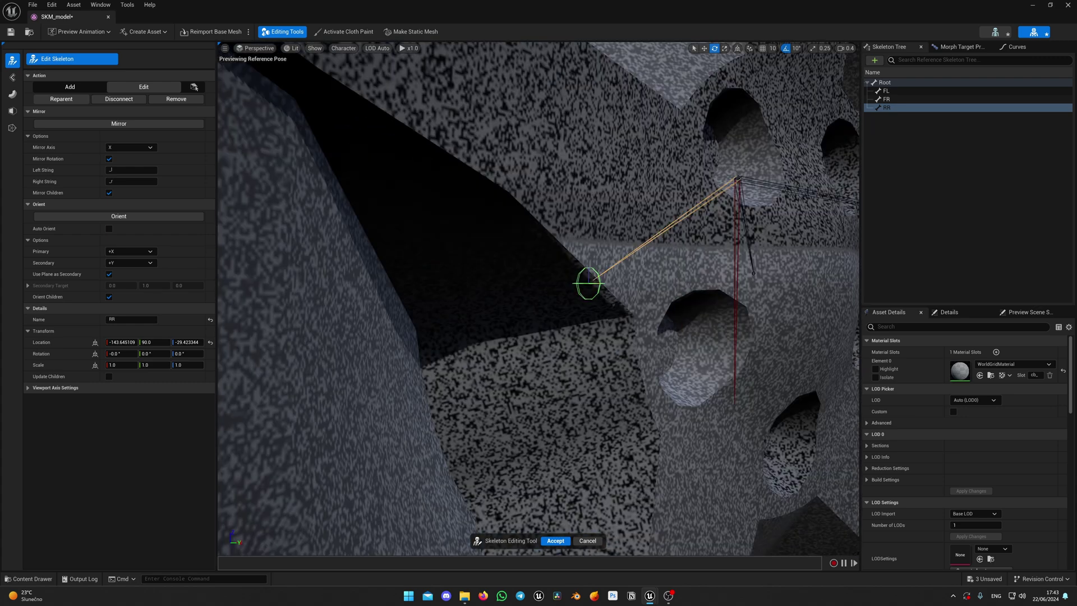
key(s)
scroll(318, 215, up, 1)
right_drag(318, 215, 267, 227)
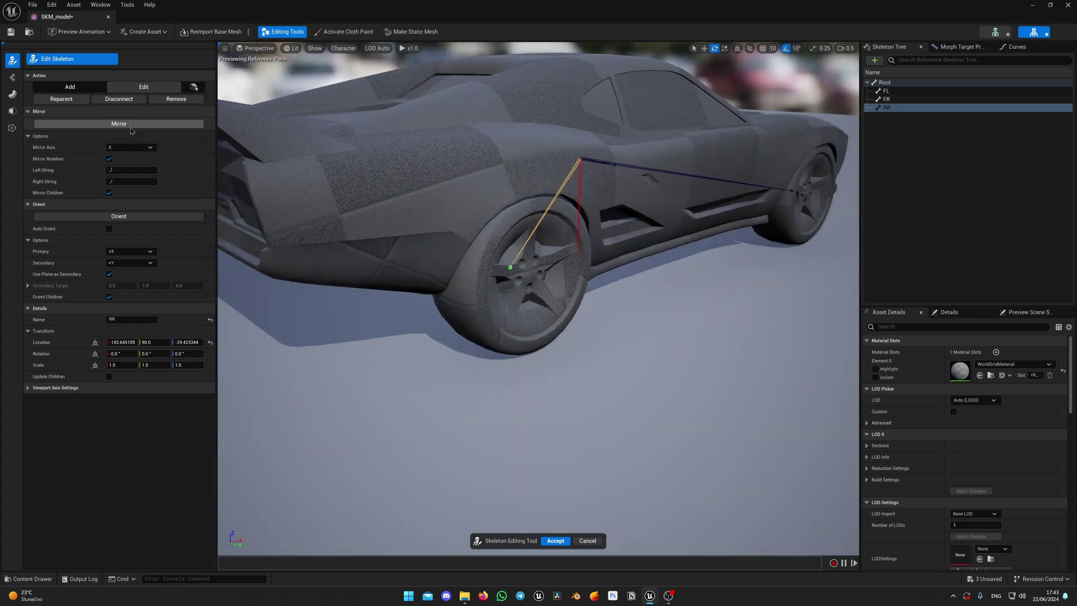
click(131, 147)
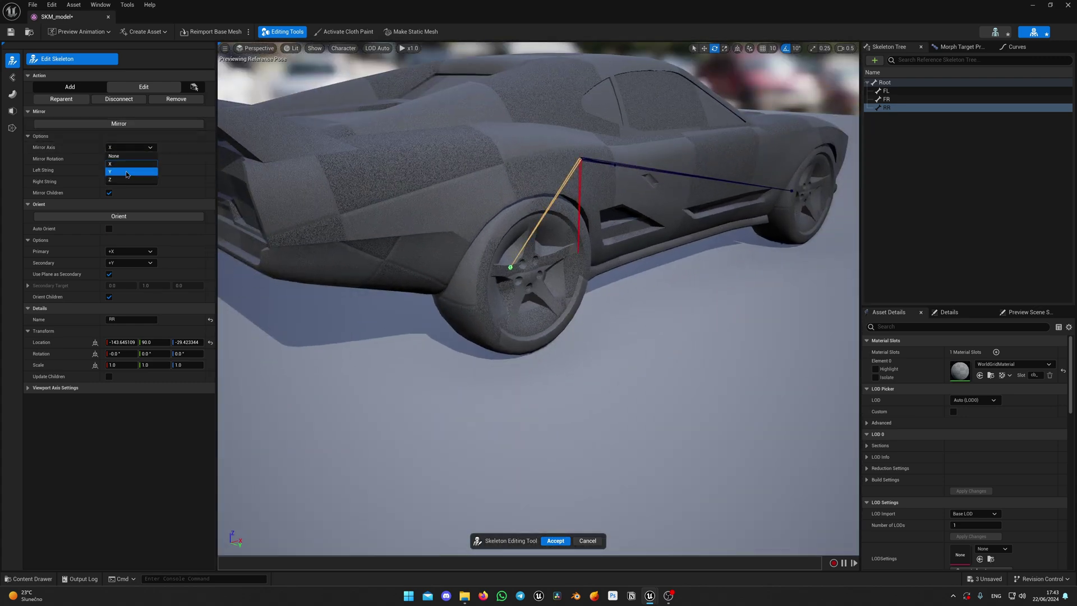
click(130, 167)
click(118, 123)
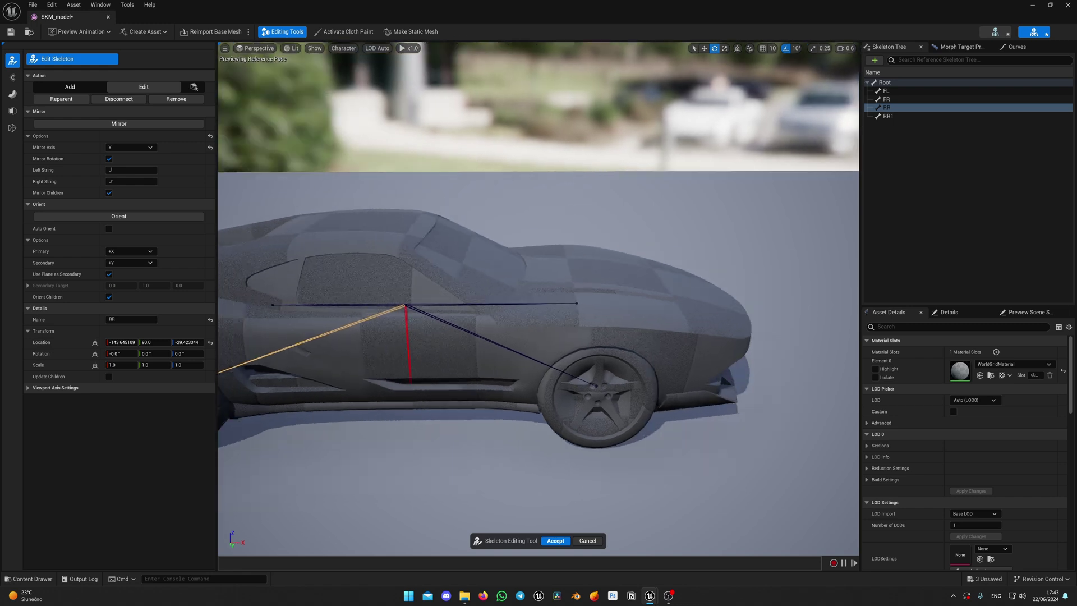
Step: Rename the mirrored rear wheel bone to RL
right_drag(587, 279, 503, 282)
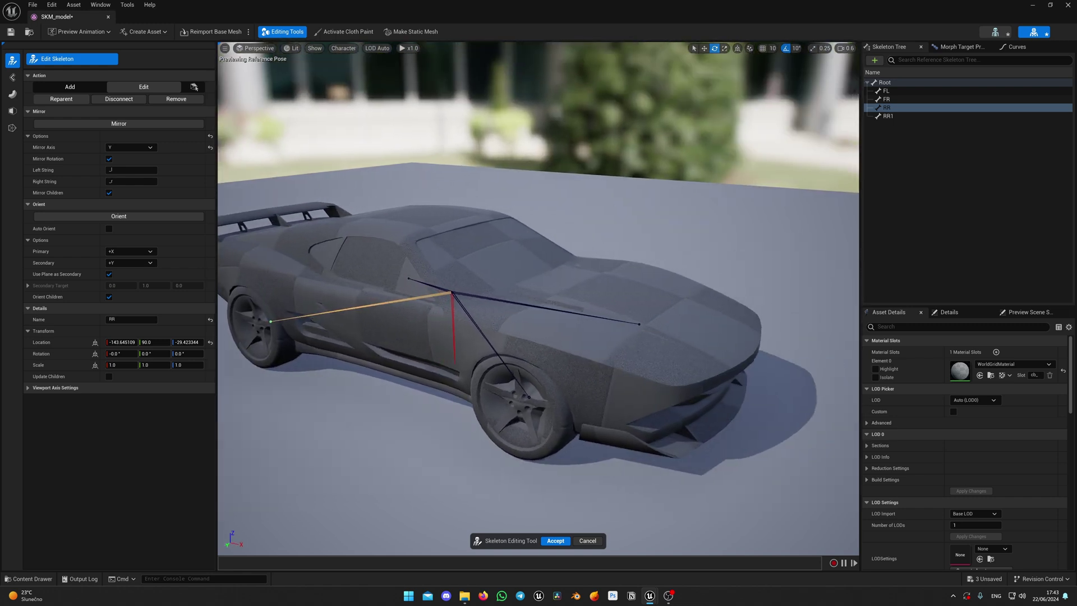
click(888, 116)
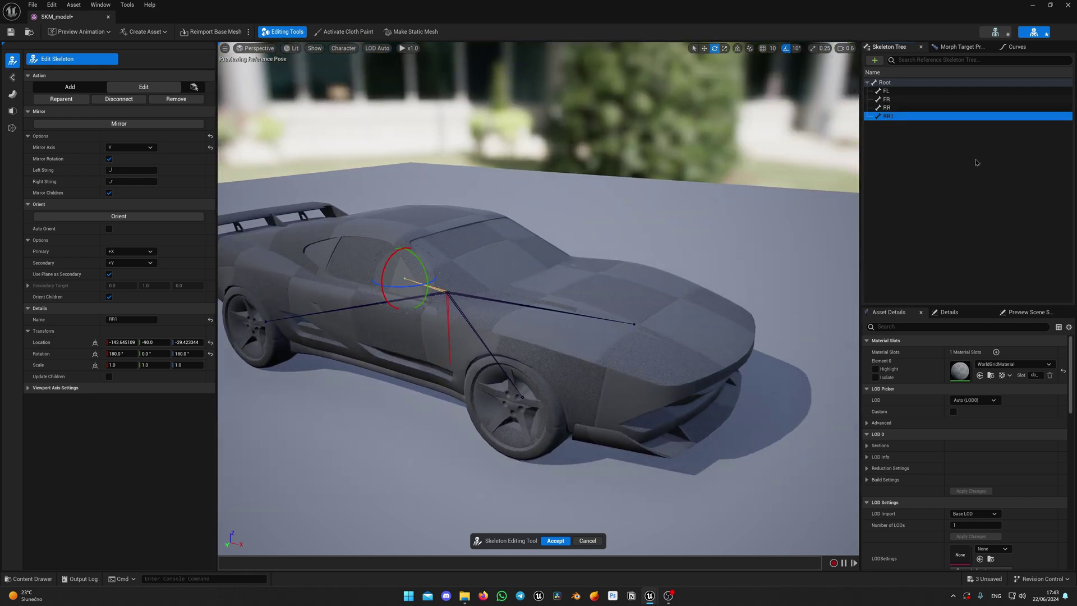
key(F2)
text(RL)
key(Return)
Step: Duplicate the FL bone, parent the copy under FL, and rename it to CFL
right_drag(752, 202, 784, 171)
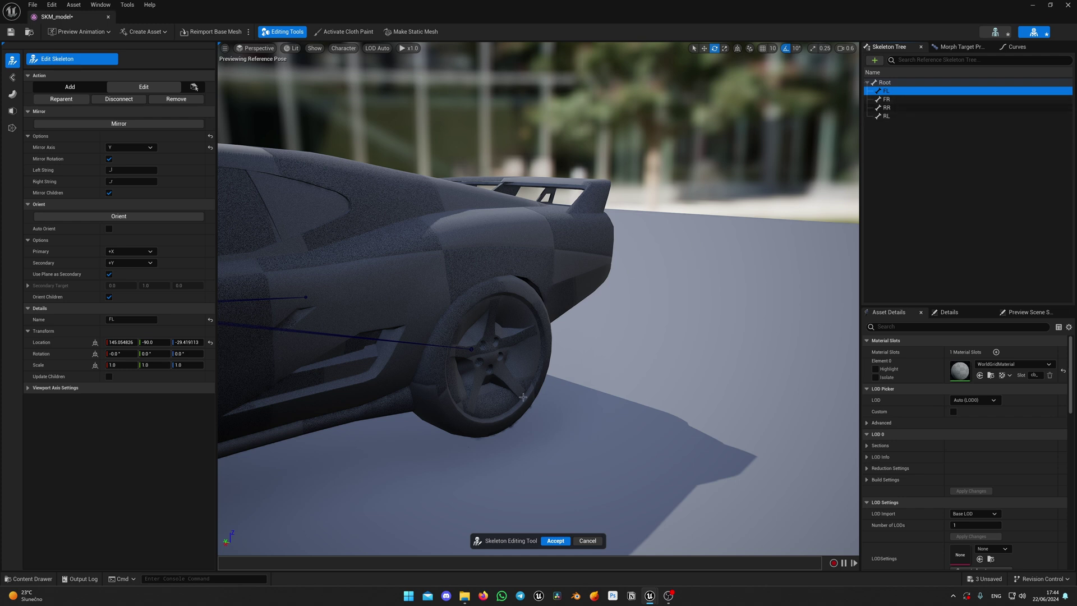
key(ctrl+d)
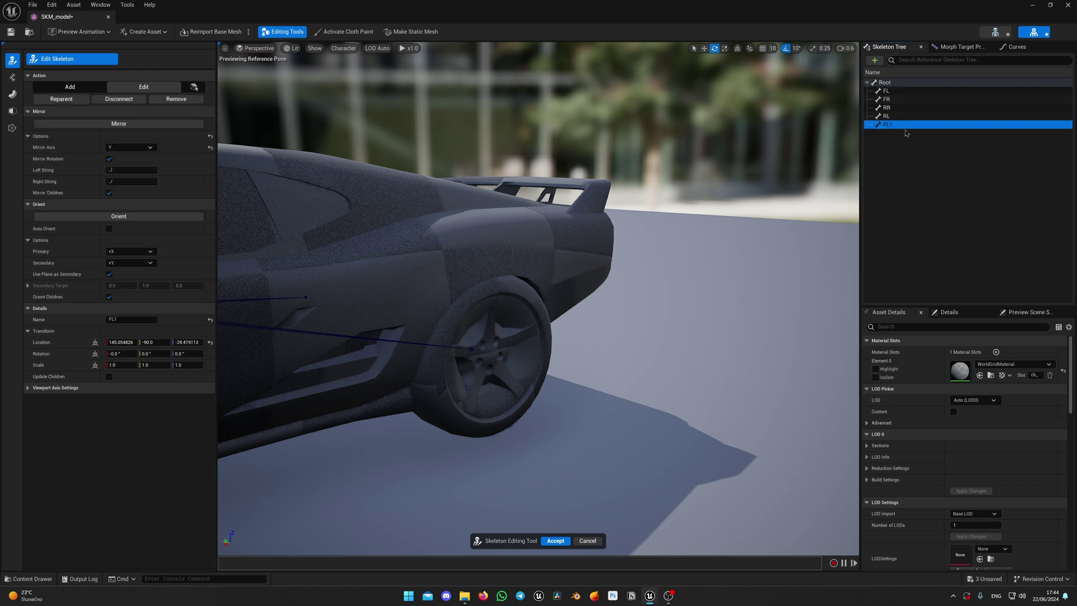
drag(896, 95, 896, 92)
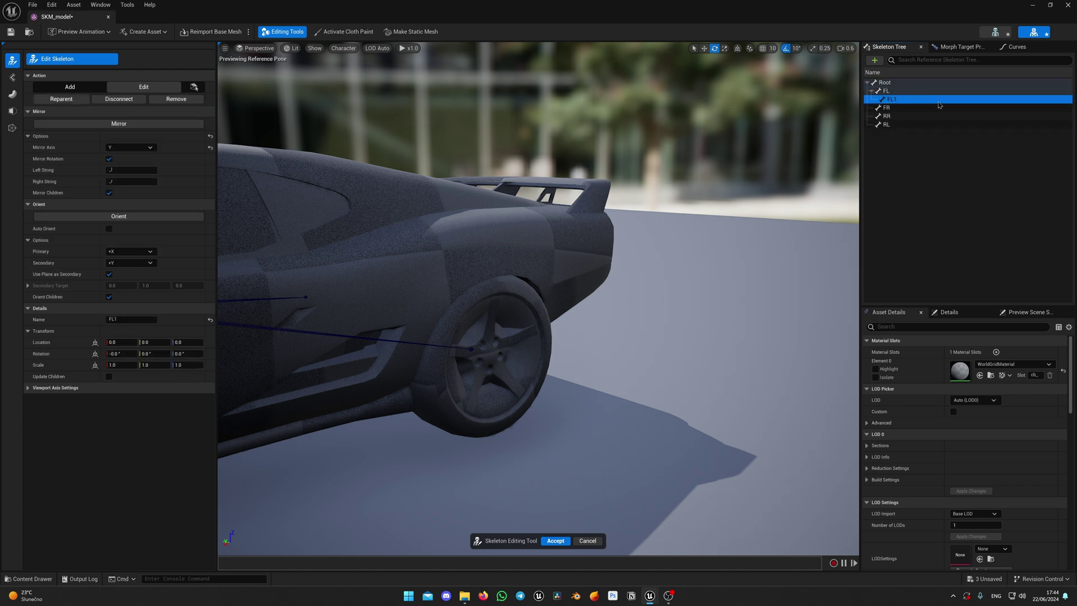
key(F2)
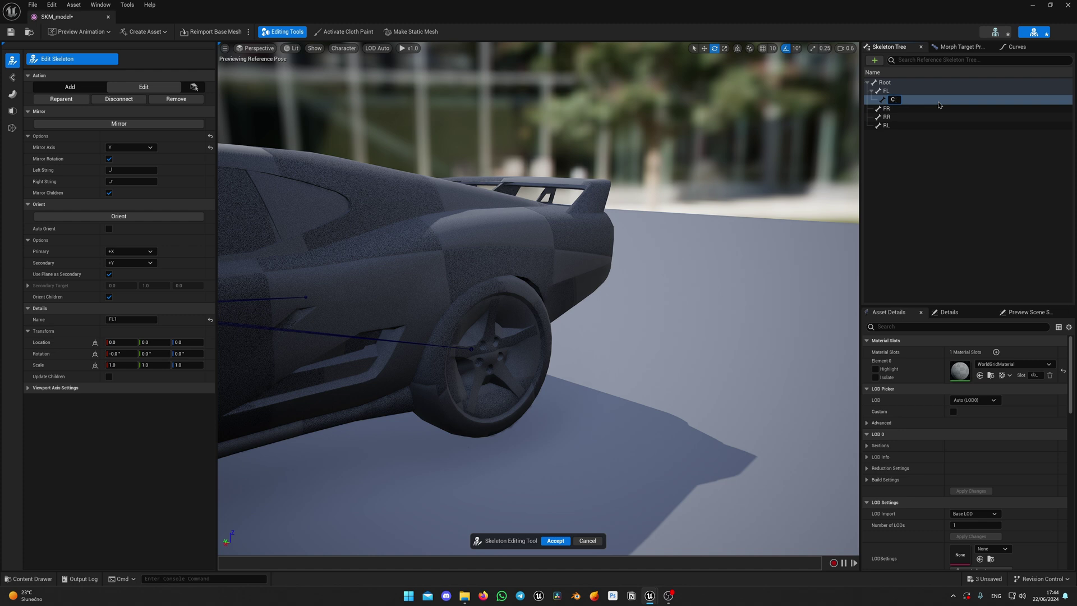
key(Return)
Step: Duplicate the FR bone and parent the copy under FR
click(917, 109)
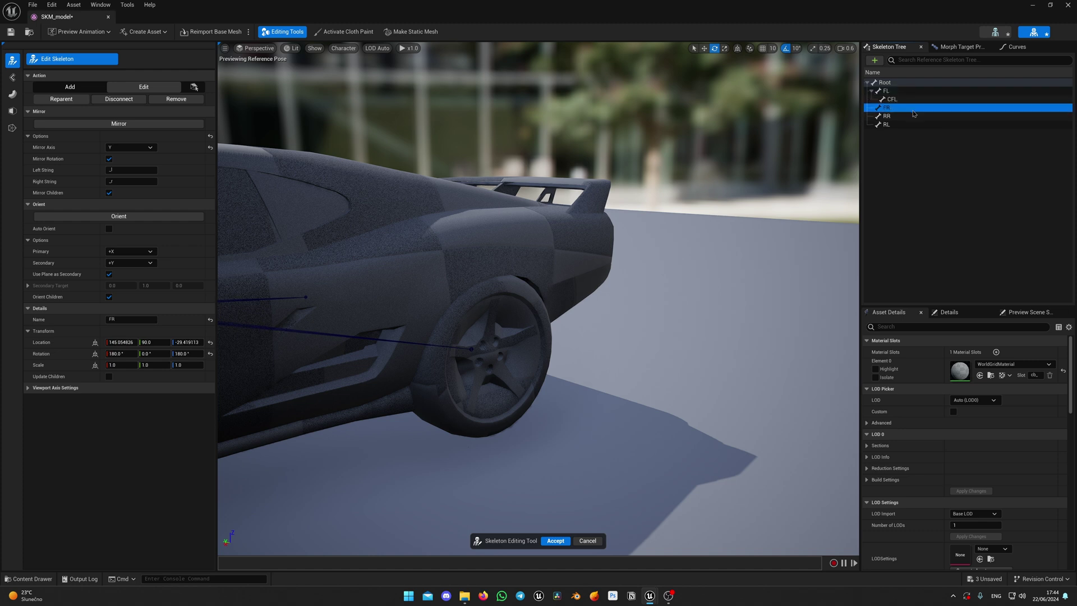
key(ctrl+d)
click(916, 171)
drag(890, 134, 897, 108)
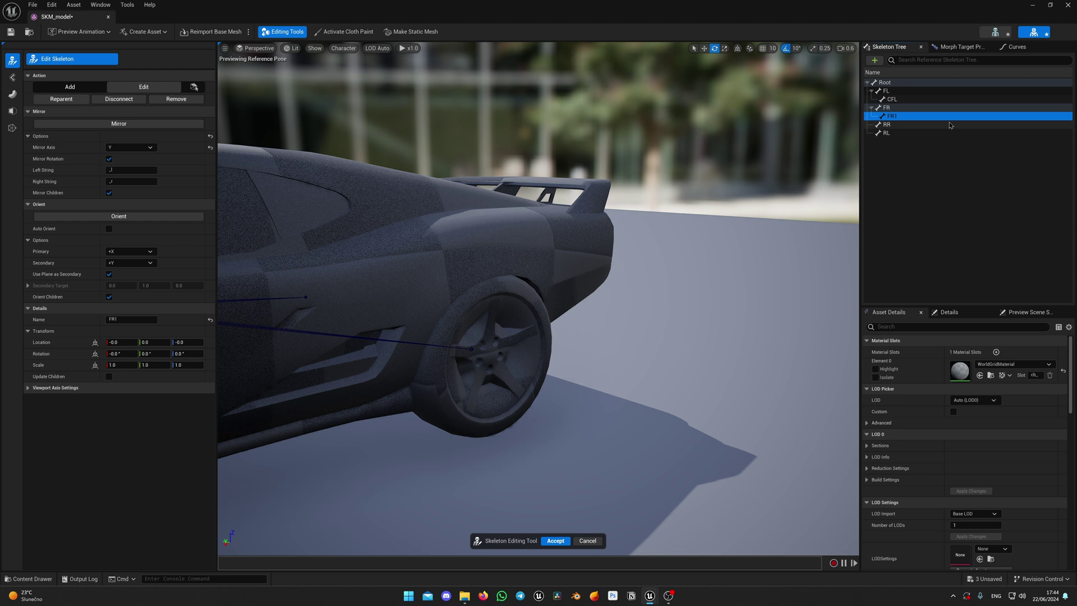
Step: Rename the bone copy under FR to CFR
key(F2)
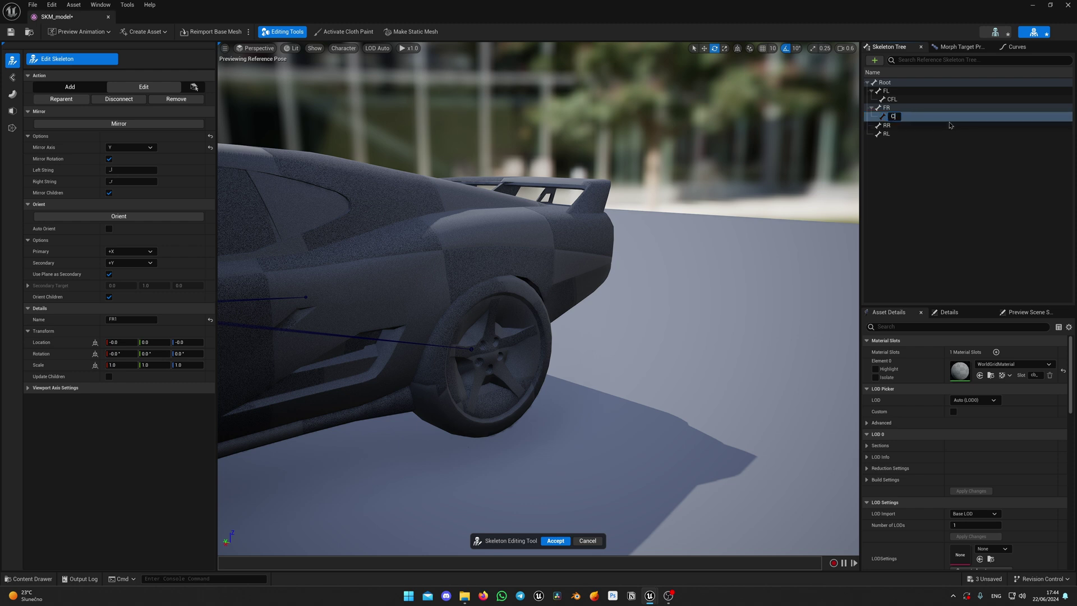
key(Return)
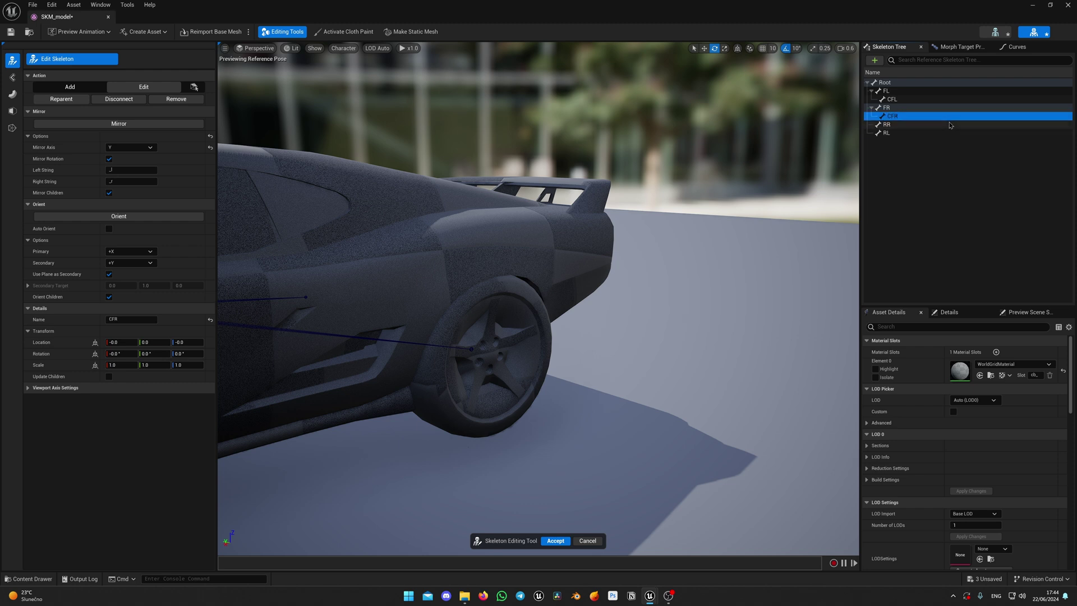
Step: Duplicate the RR bone, parent the copy under RR, and rename it to CRR
click(892, 124)
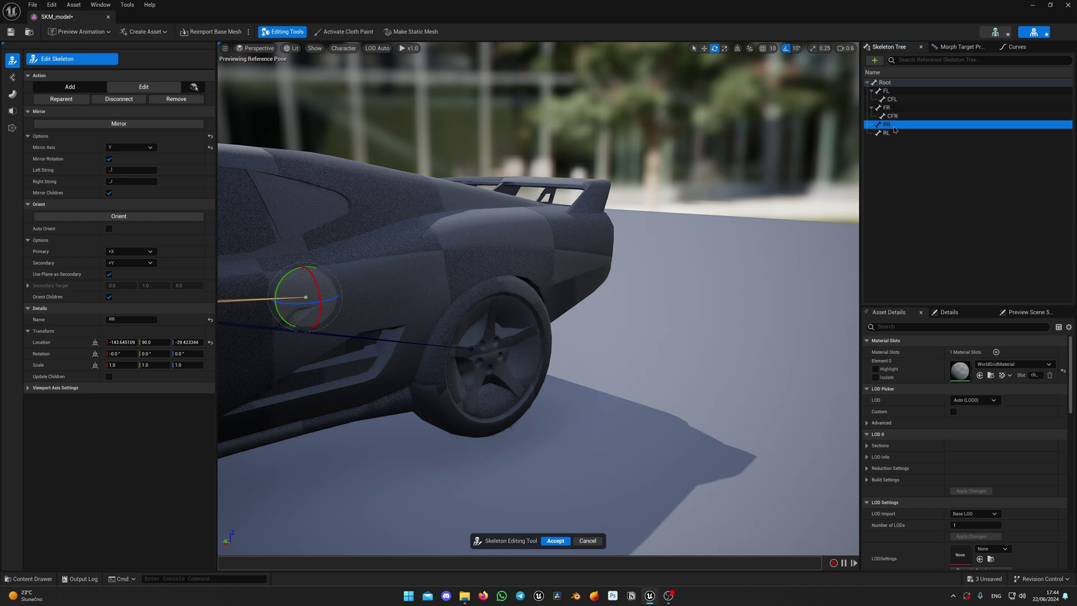
key(ctrl+d)
click(897, 148)
drag(897, 142, 905, 125)
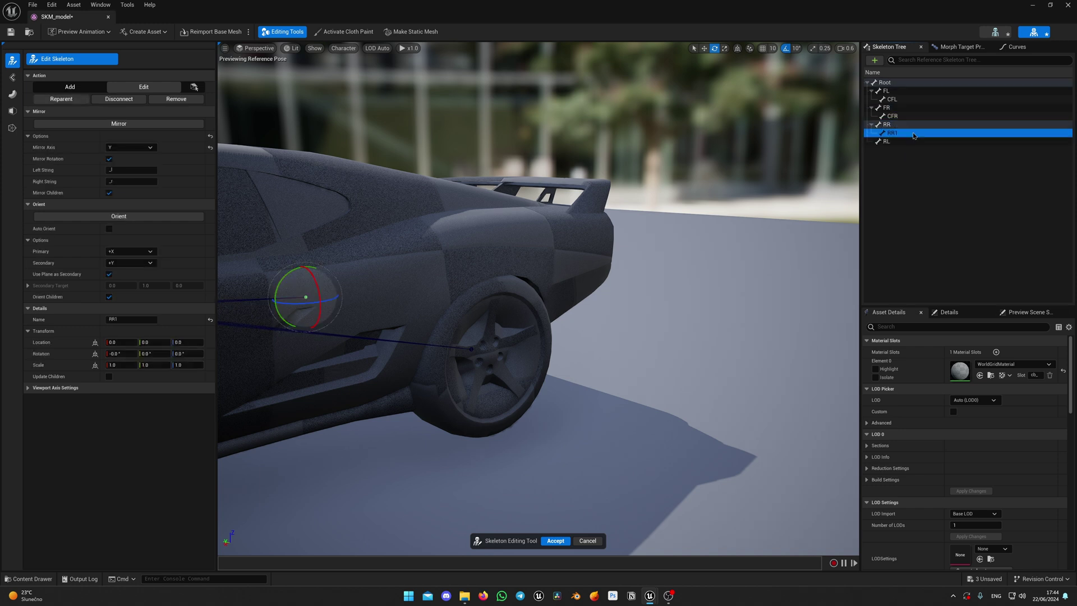
double_click(892, 133)
text(C)
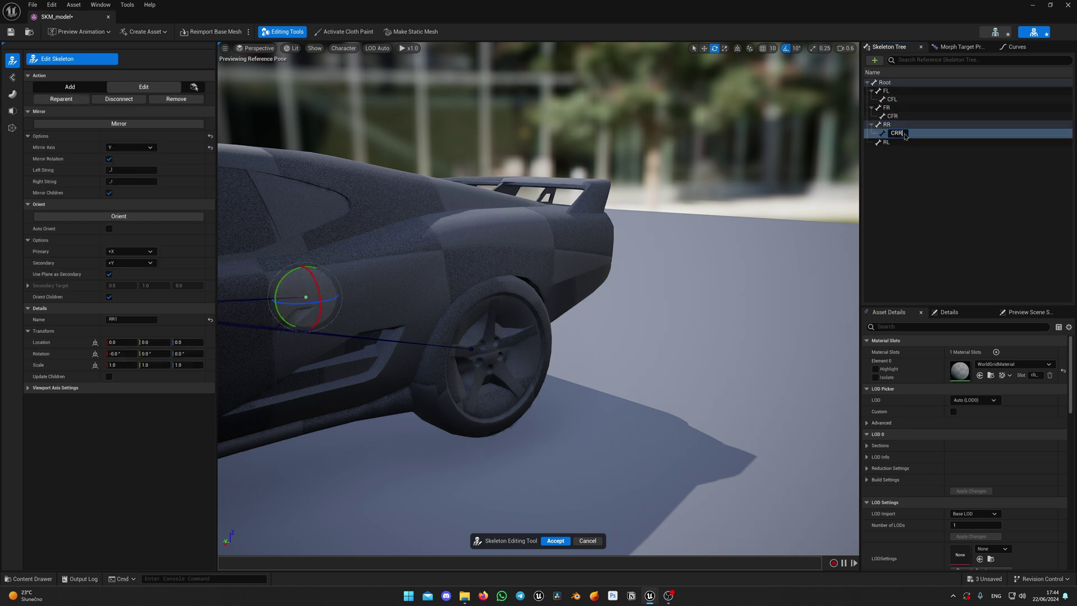
text(RR)
key(Return)
Step: Duplicate the RL bone, parent the copy under RL, and rename it to CRL
click(906, 141)
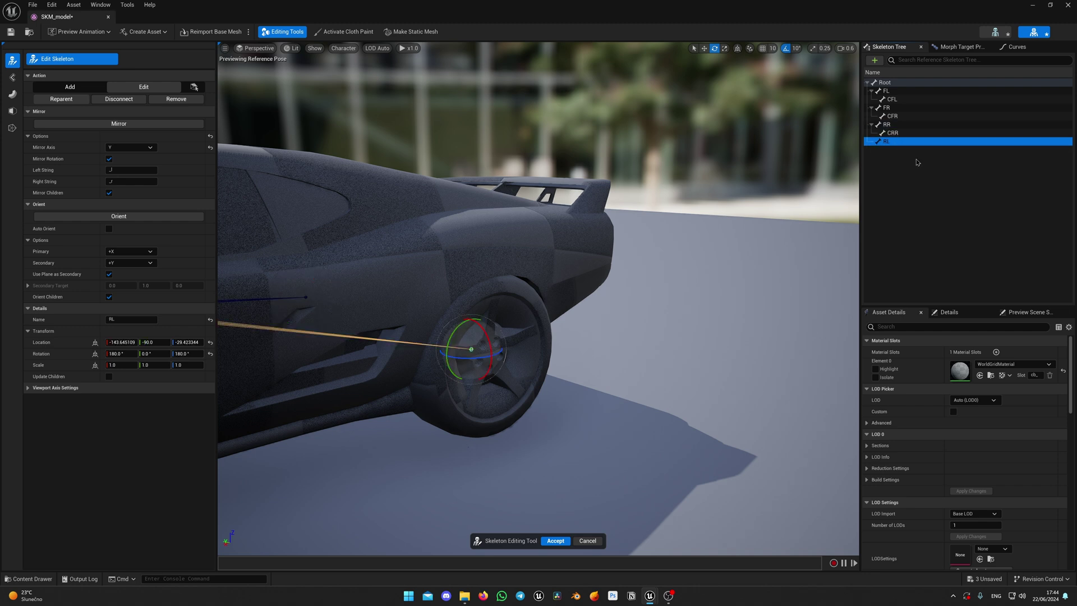
key(ctrl+d)
drag(890, 149, 892, 142)
click(901, 155)
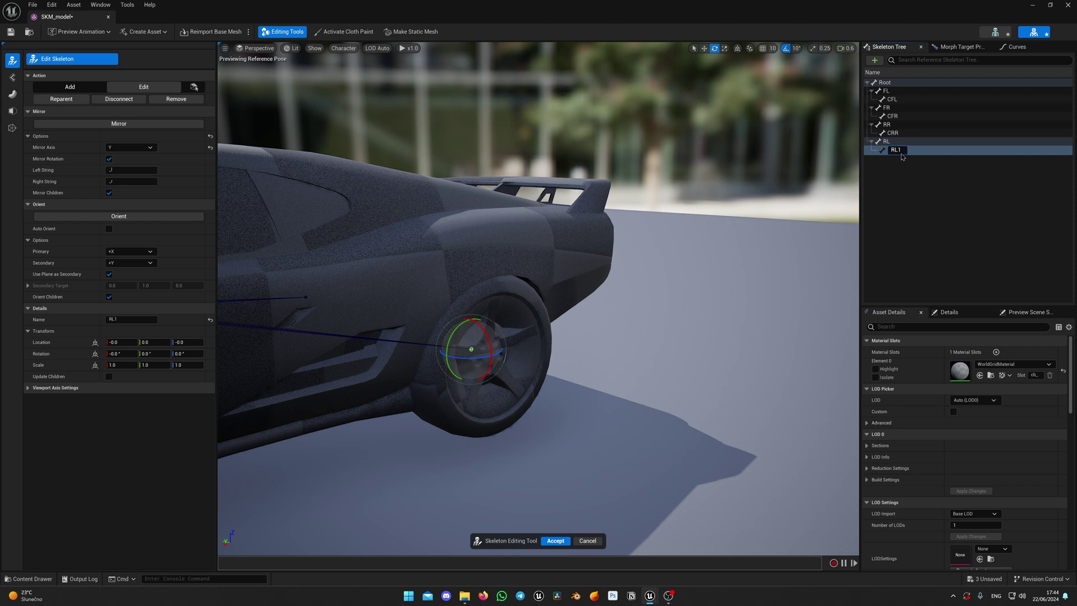
key(Return)
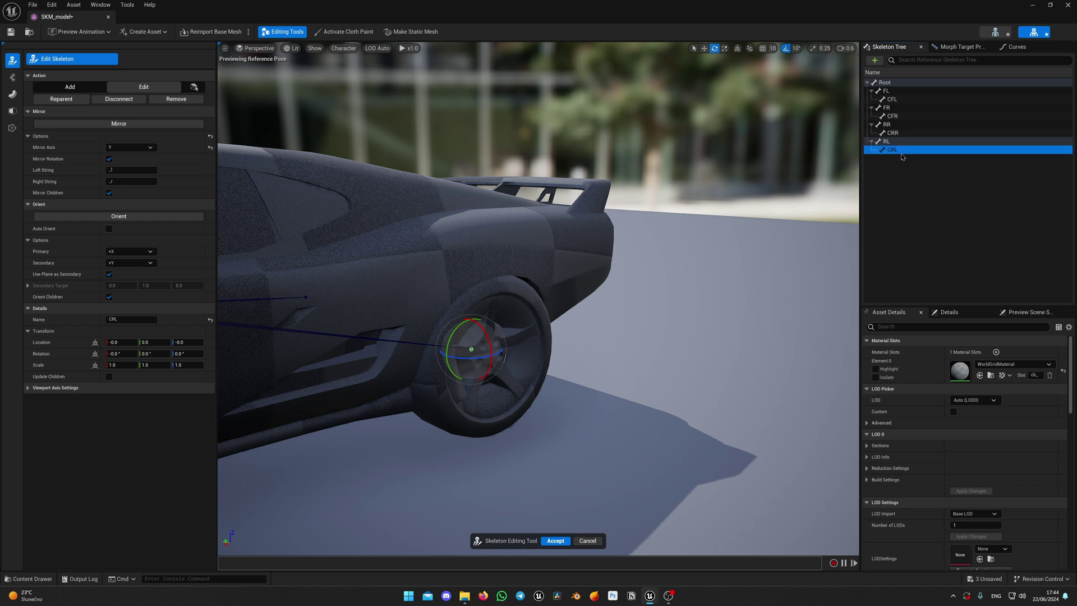
click(915, 188)
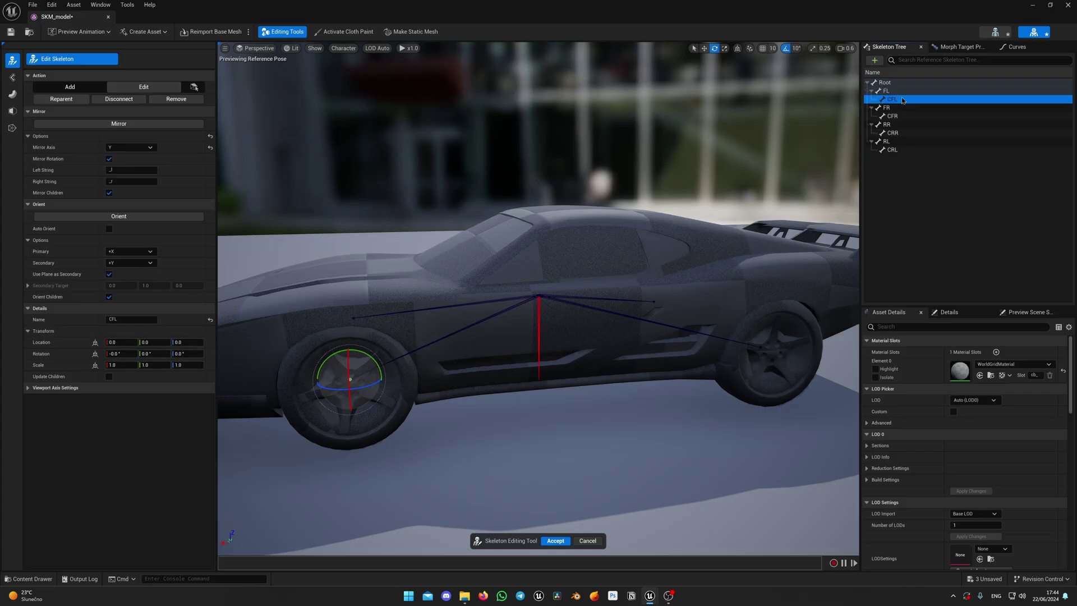
Step: Duplicate the FL bone, keep the copy directly under Root, and rename it to Body
click(904, 91)
key(ctrl+d)
click(914, 222)
click(897, 161)
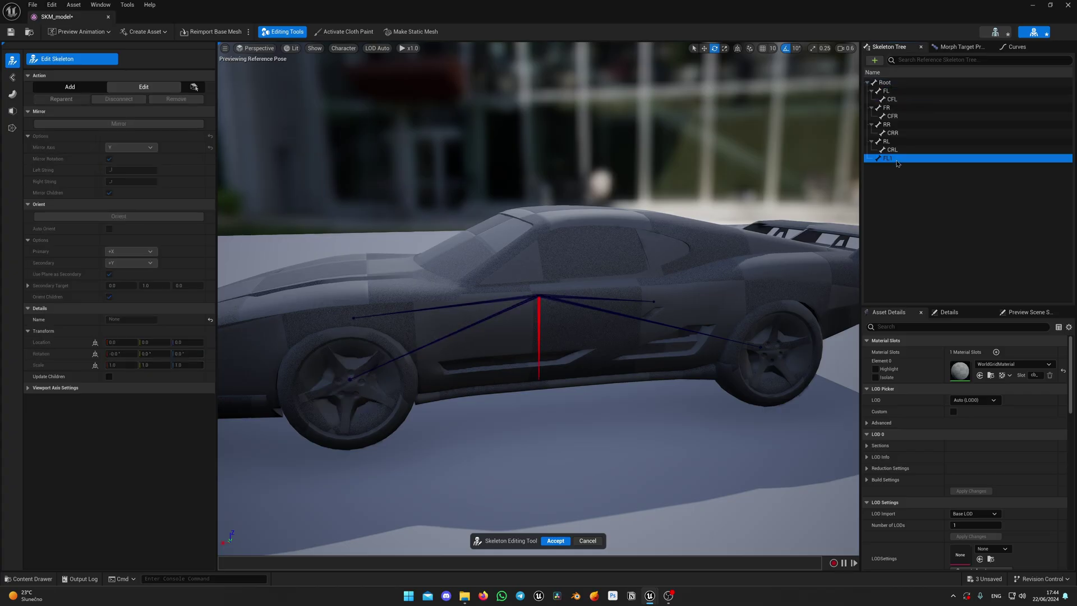
click(896, 159)
key(F2)
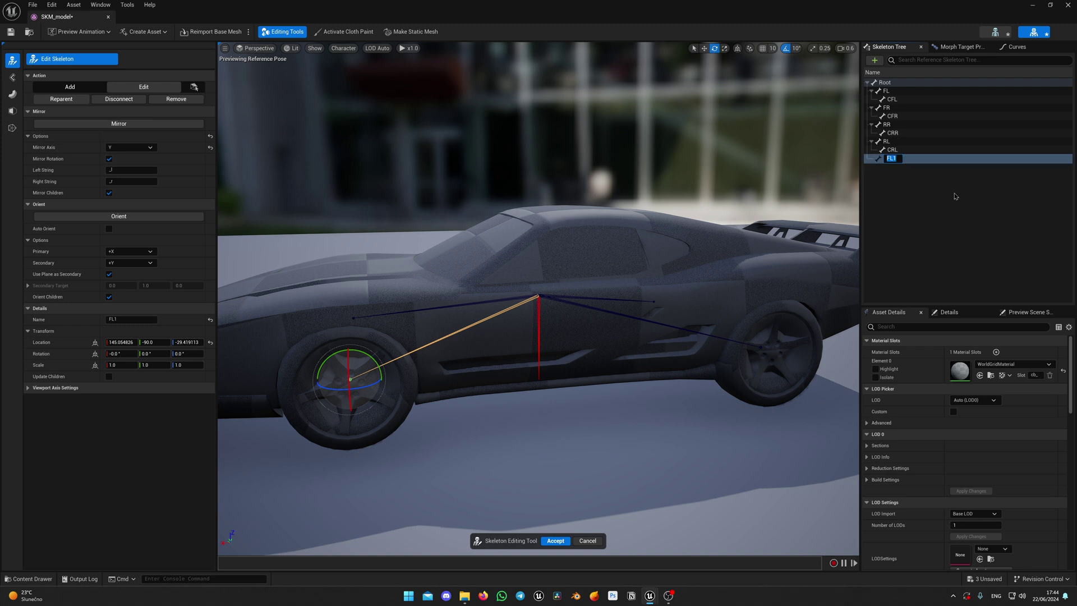
text(Body)
key(Return)
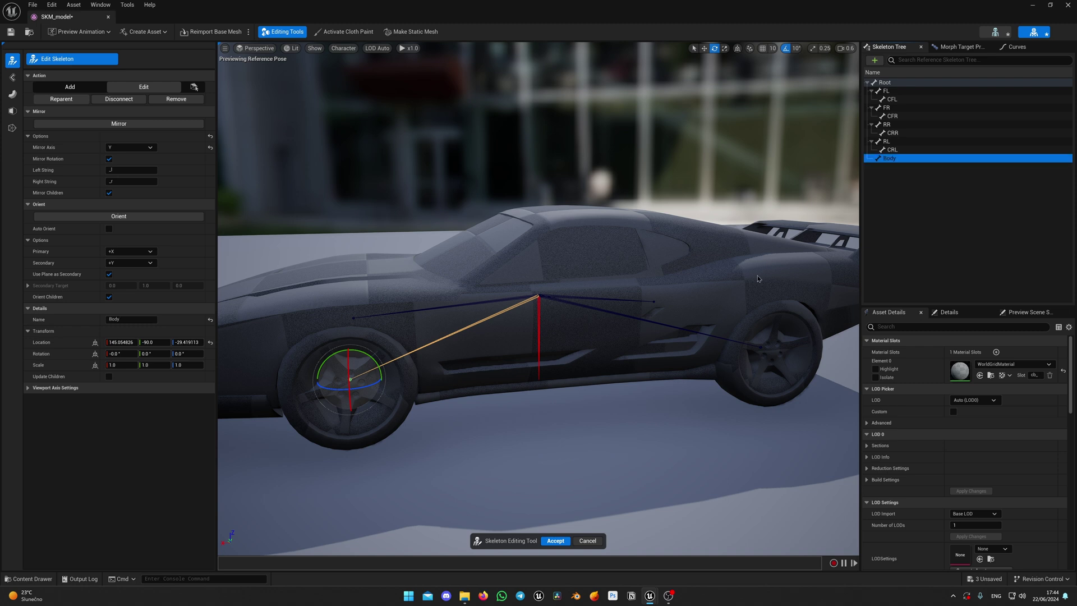
Step: Reset the Body bone's location to 0, 0, 0 and inspect its placement in the car
click(211, 342)
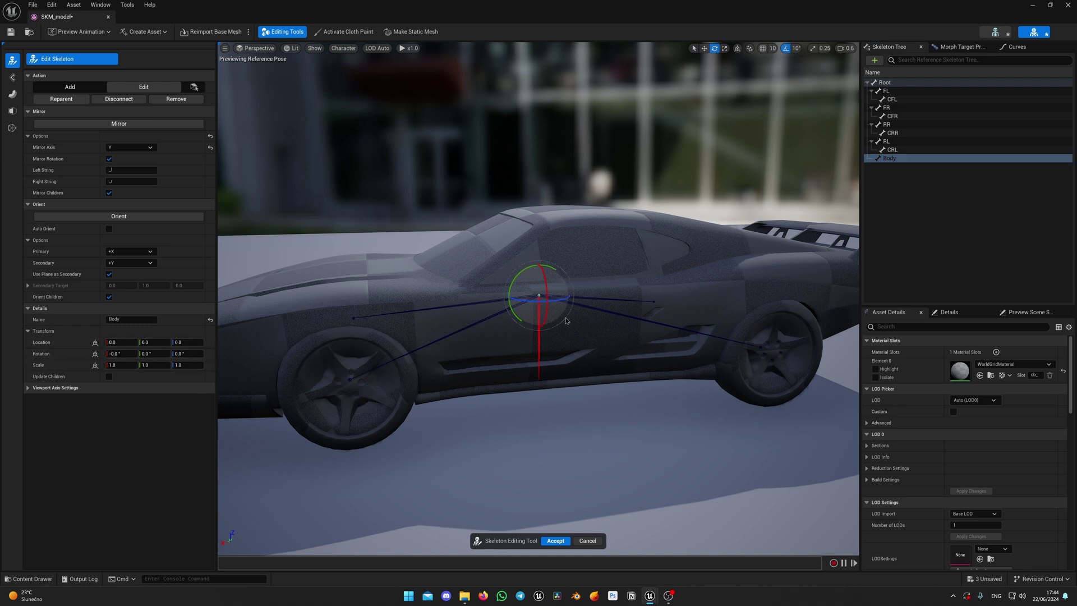
scroll(557, 357, up, 10)
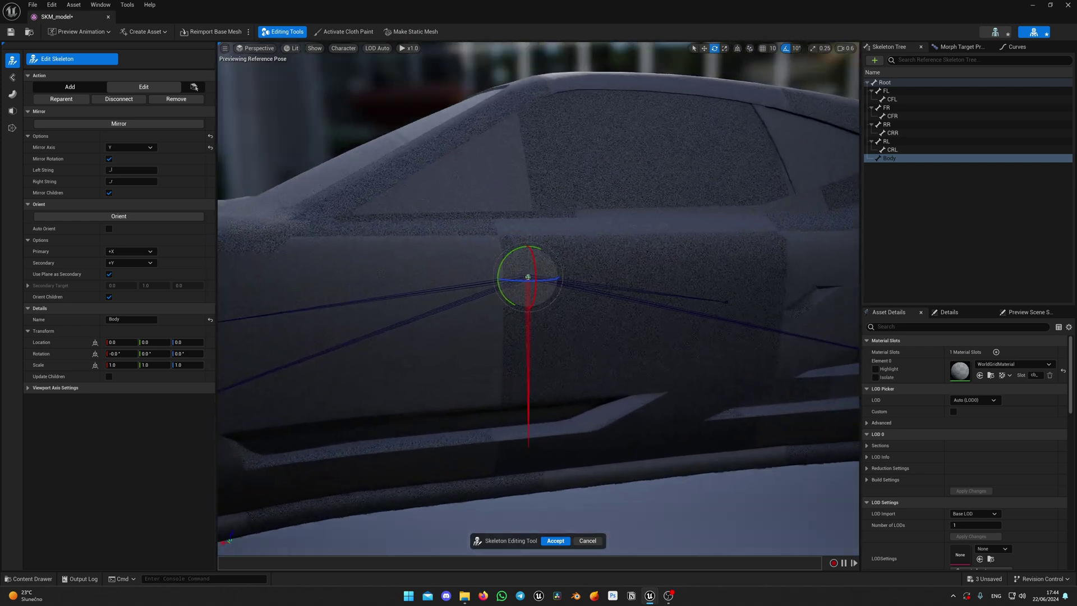
scroll(566, 365, up, 5)
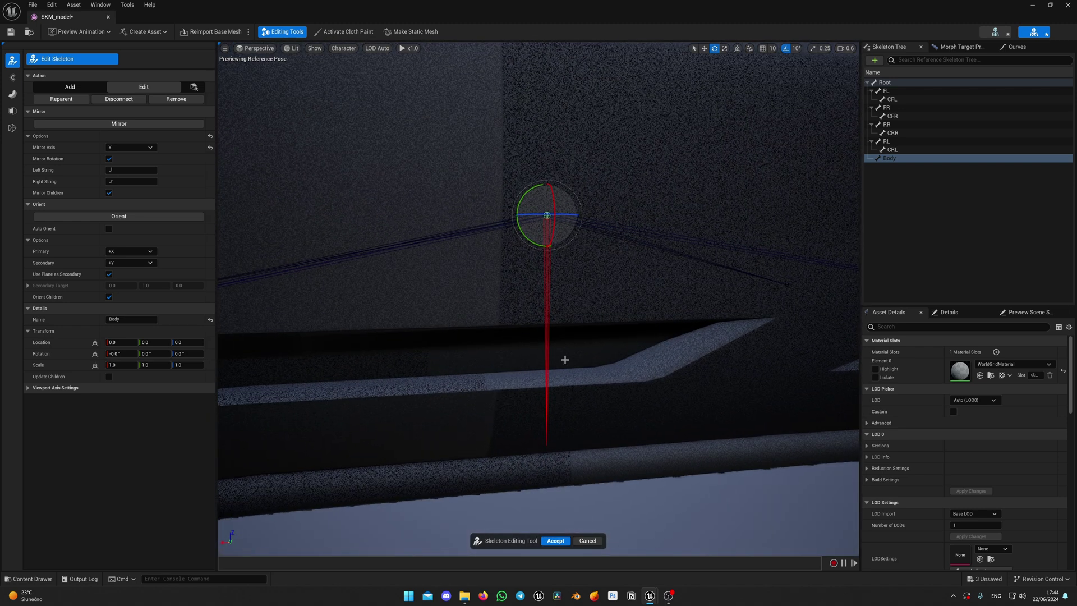
key(s)
right_drag(583, 283, 580, 314)
click(889, 183)
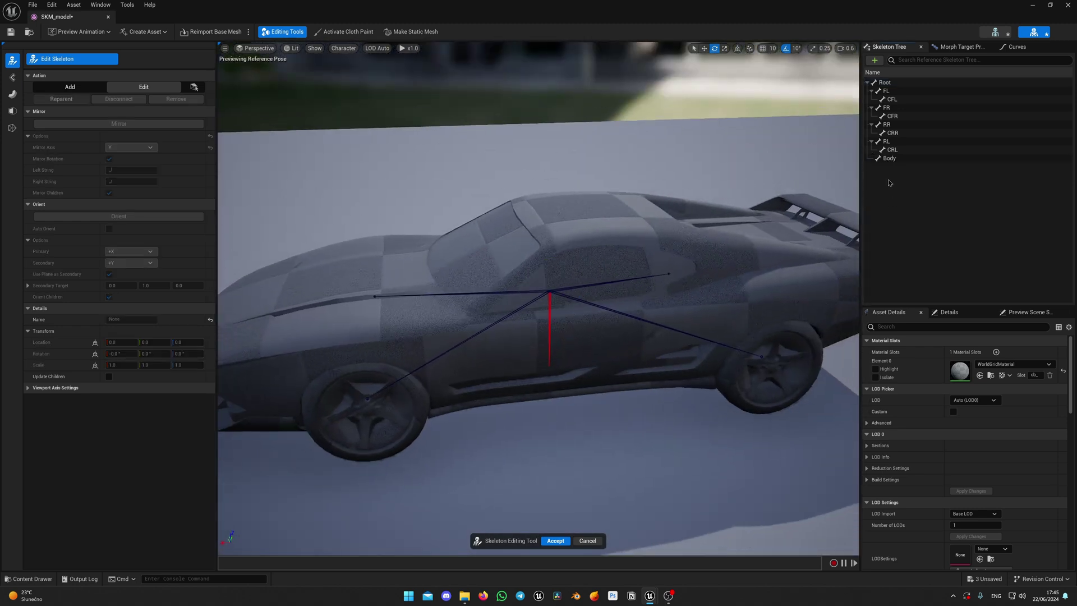
click(895, 160)
click(906, 173)
alt+drag(523, 416, 520, 365)
right_drag(521, 364, 511, 364)
key(e)
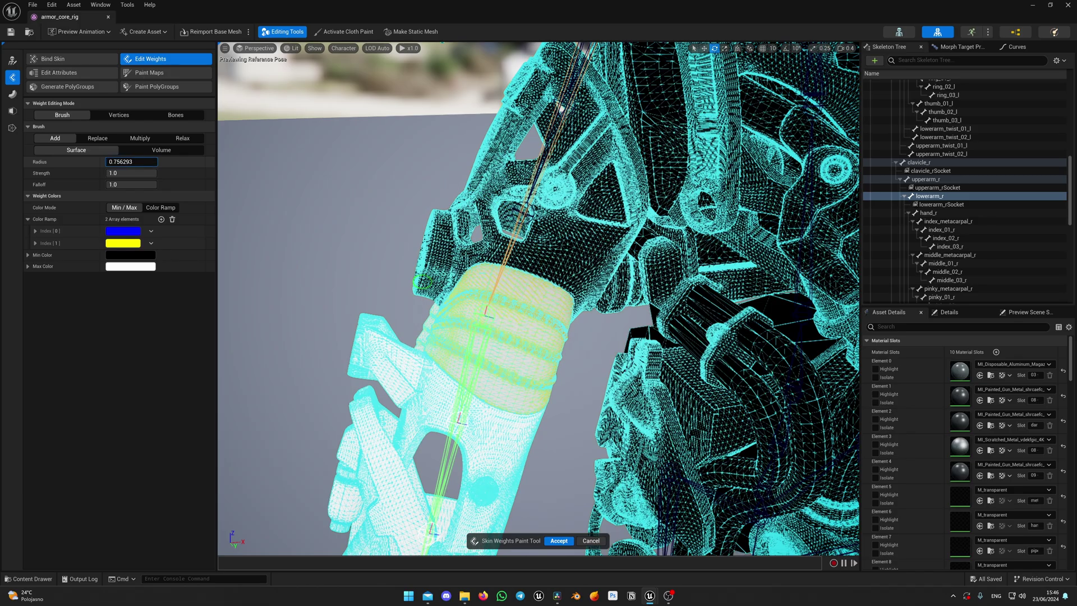
Step: On the armor_core_rig mesh, brush added lowerarm_r weights along the upper edge of the forearm sleeve and adjust the brush radius
scroll(500, 294, up, 5)
drag(478, 270, 512, 295)
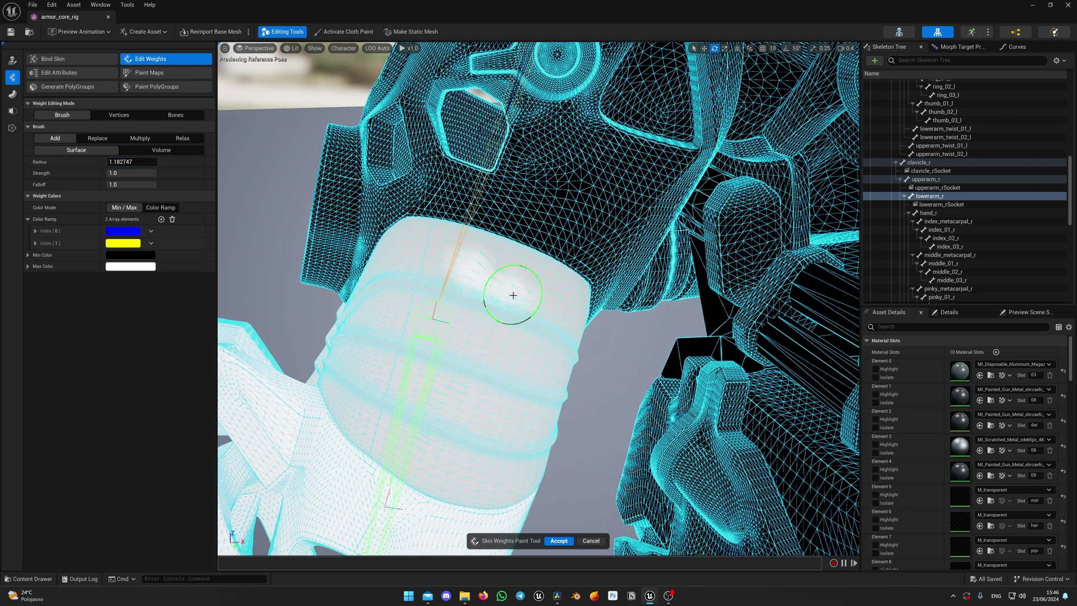
mouse_move(415, 225)
mouse_down()
mouse_move(493, 220)
mouse_move(585, 260)
mouse_up()
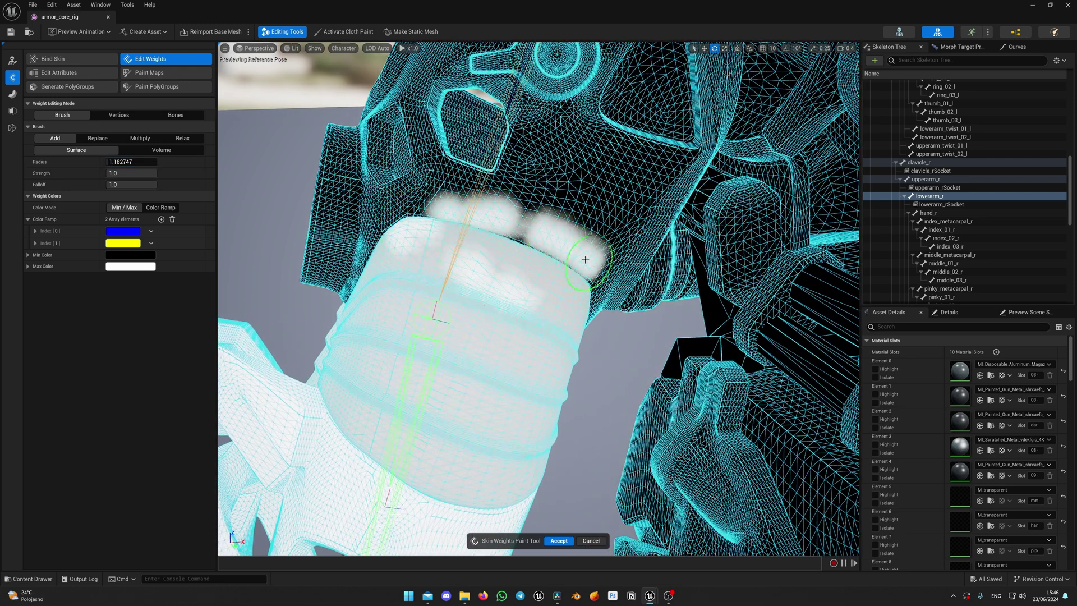
drag(363, 221, 523, 242)
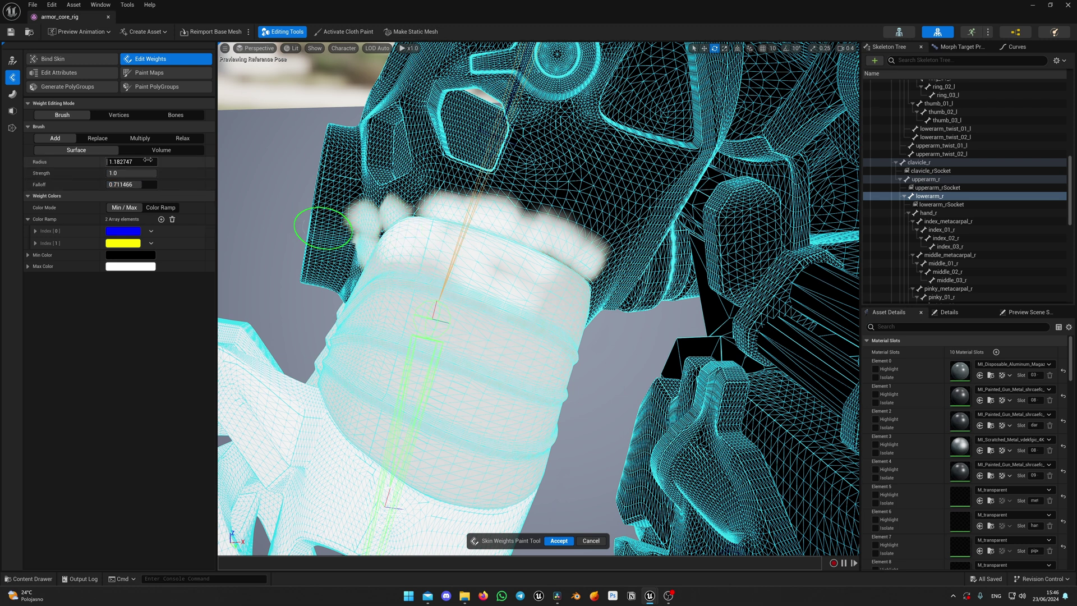
drag(150, 161, 155, 161)
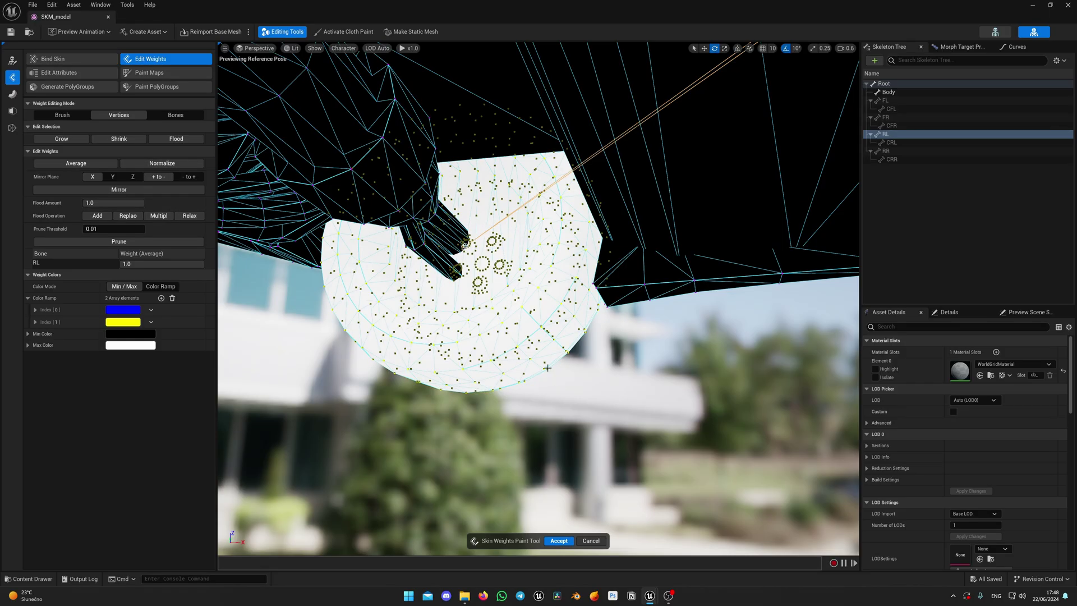
Step: Undo the last RL weight change on the SKM_model wheel and extend its vertex selection with Grow and Flood
key(ctrl+z)
click(55, 141)
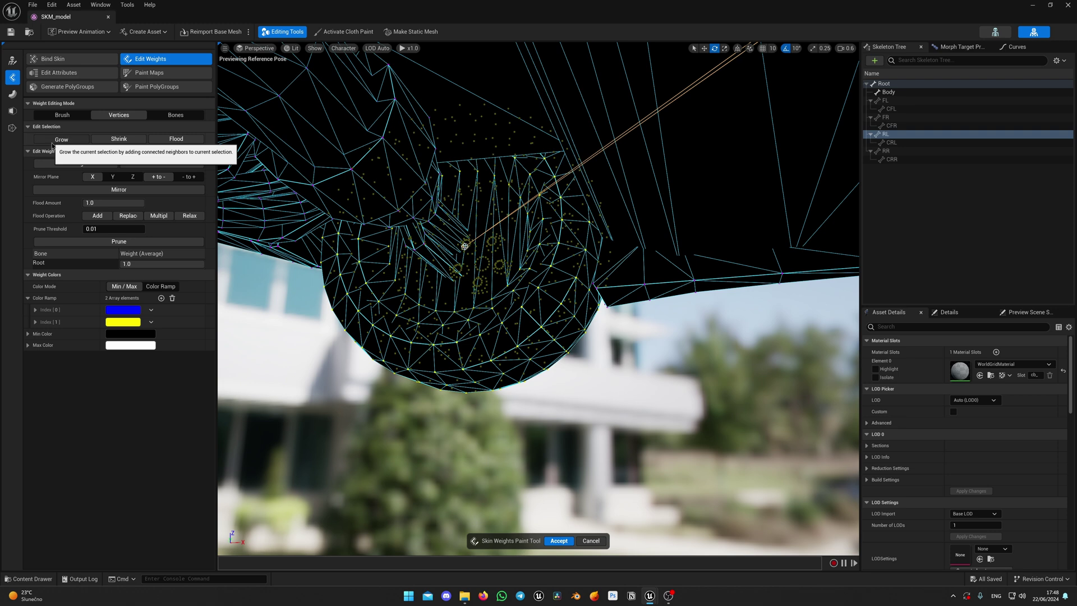
click(179, 139)
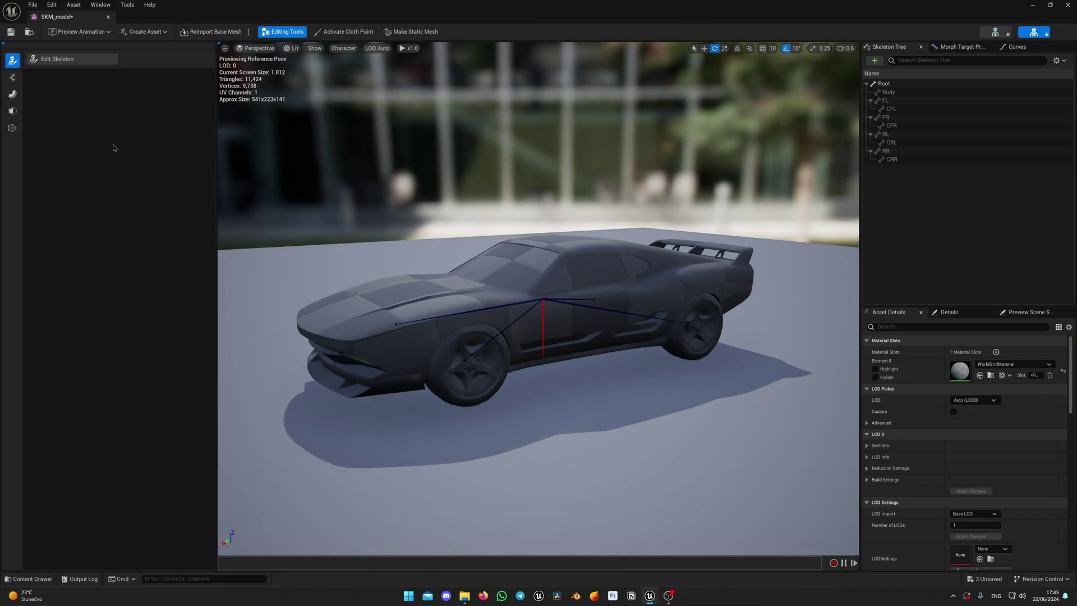
Step: Start editing the car's skin weights with Body as the target bone and switch the weight editing mode to Vertices
click(12, 77)
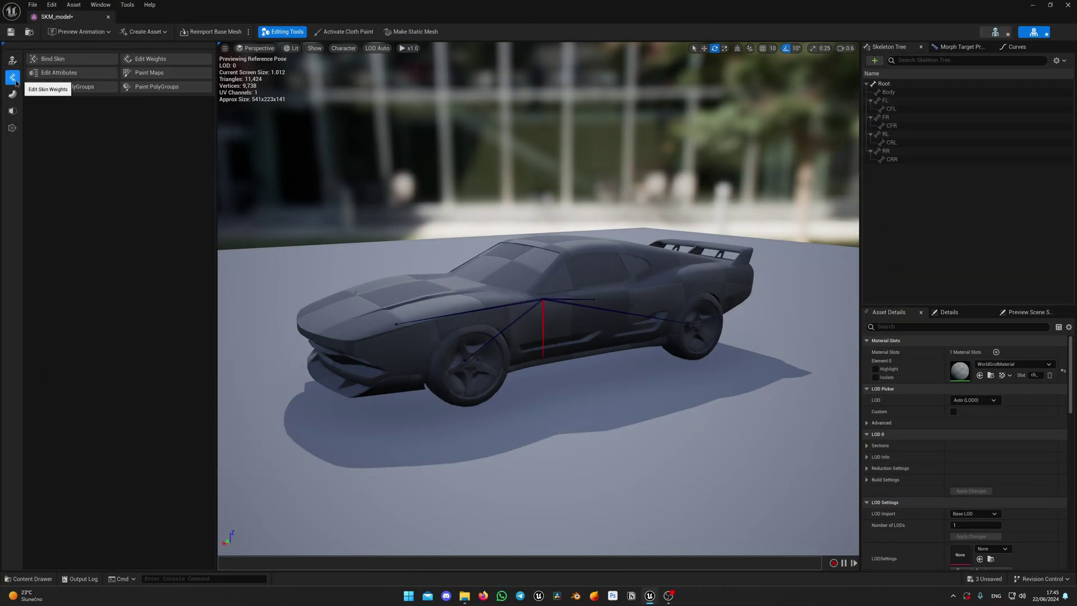
click(150, 60)
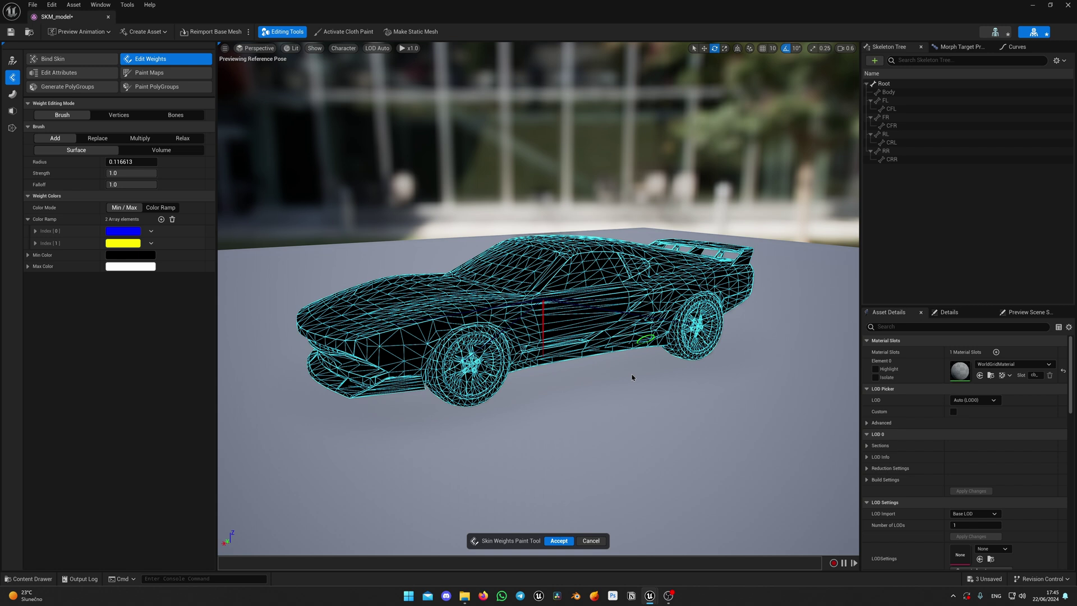
alt+drag(645, 376, 543, 368)
scroll(644, 376, up, 3)
click(901, 94)
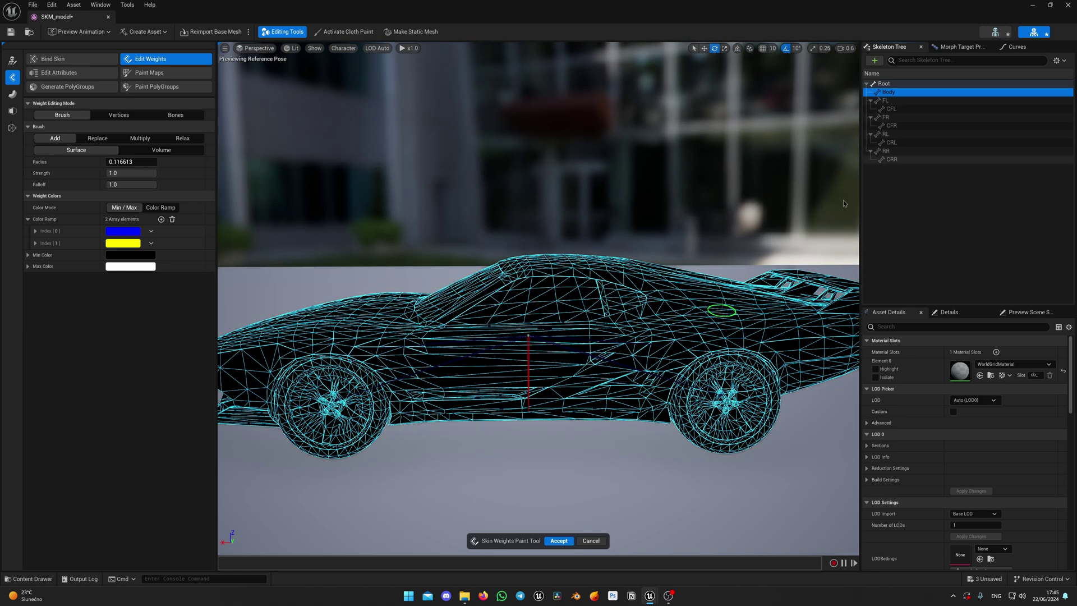
right_drag(541, 256, 560, 256)
key(q)
click(119, 115)
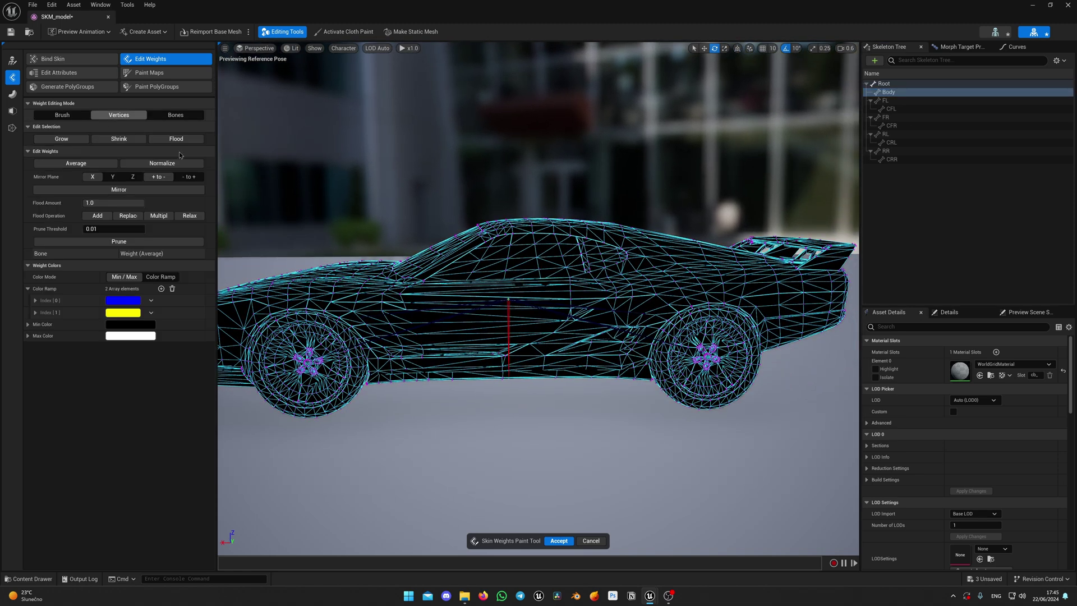
Step: Select the cabin vertices, flood the selection across the connected car body, and add a weight of 1.0 to the Body bone
drag(418, 140, 608, 455)
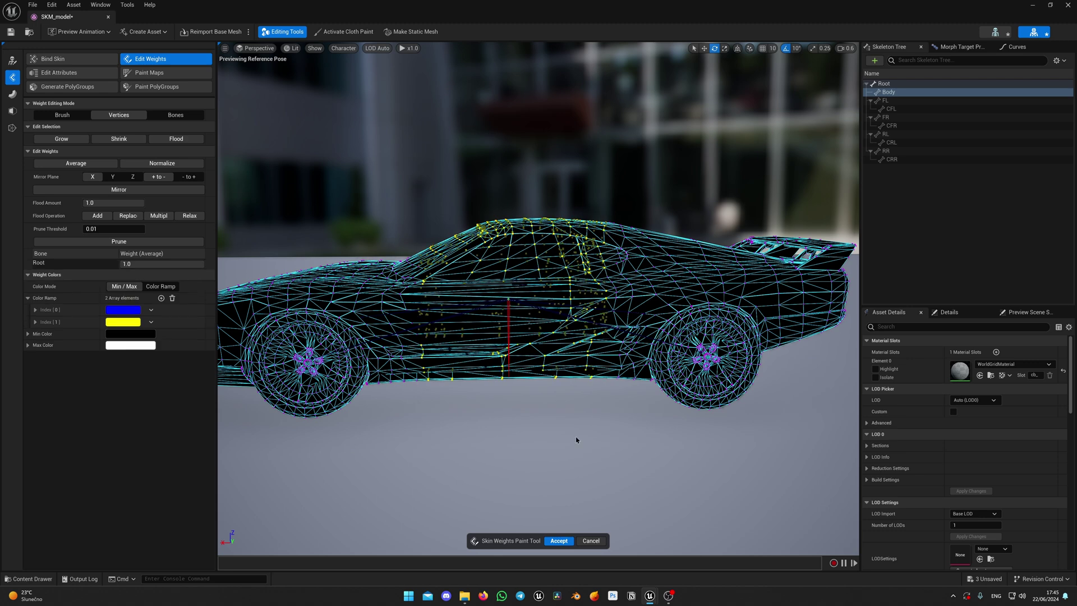
click(177, 139)
right_drag(460, 283, 431, 283)
key(a)
key(d)
click(889, 92)
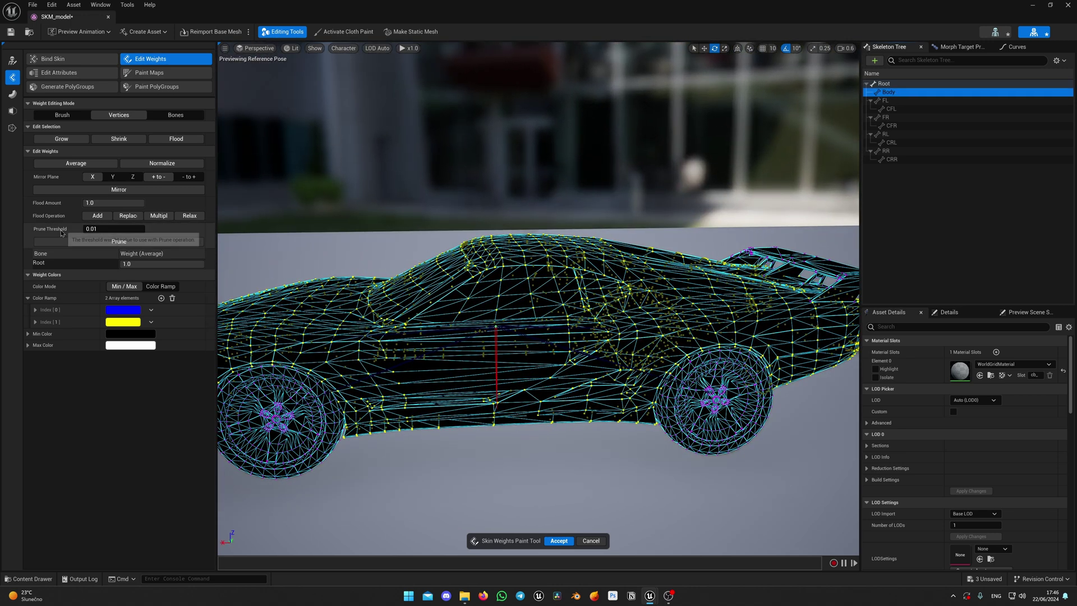
click(96, 216)
Step: Select the rear spoiler's vertices and add a weight of 1.0 to the Body bone
key(s)
right_drag(386, 292, 429, 262)
key(d)
key(w)
key(q)
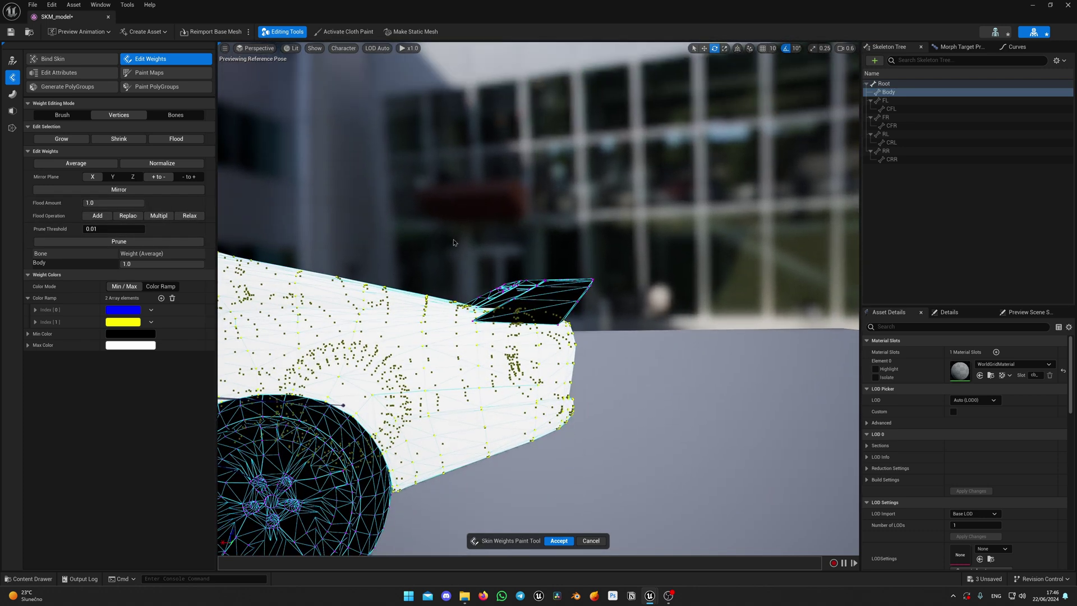
drag(453, 240, 637, 371)
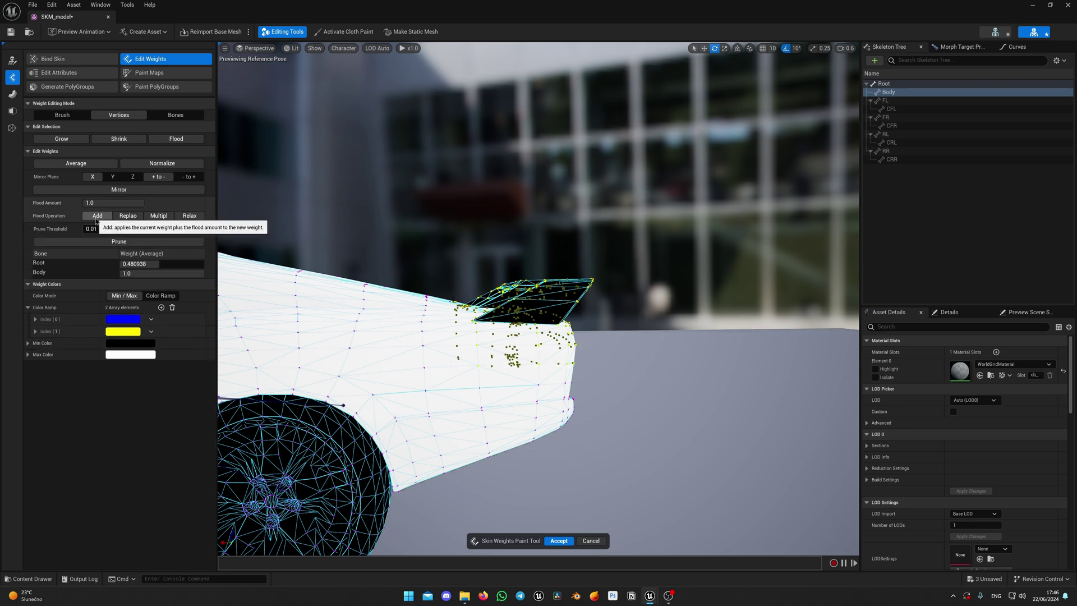
click(170, 241)
Step: Select the front bumper and splitter vertices, flood the selection to connected geometry, and add a weight of 1.0 to the Body bone
key(s)
key(a)
right_drag(415, 314, 390, 314)
key(q)
drag(449, 171, 457, 186)
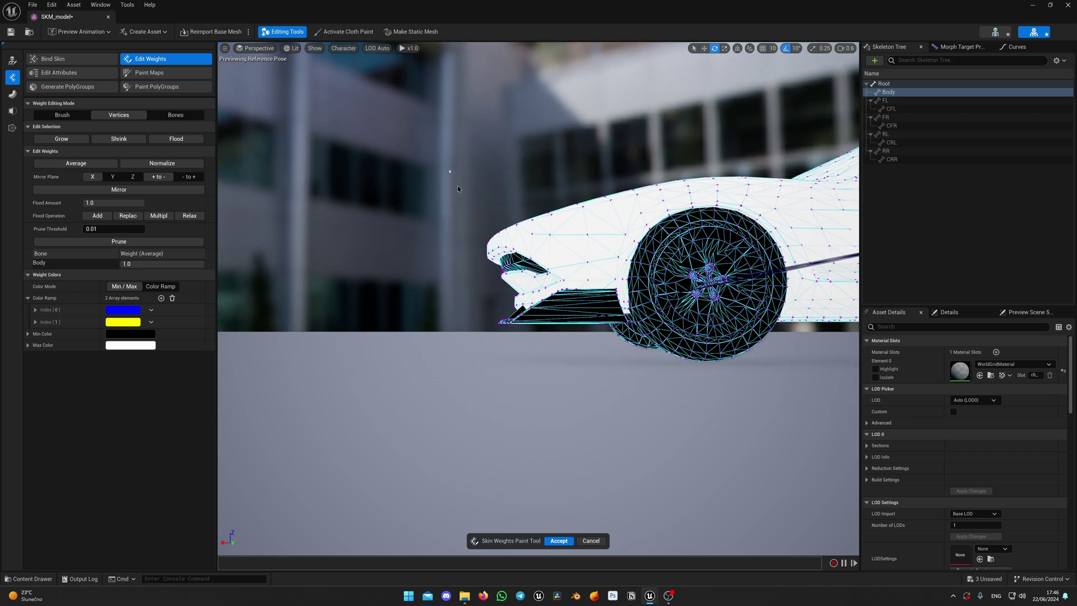
drag(563, 349, 562, 346)
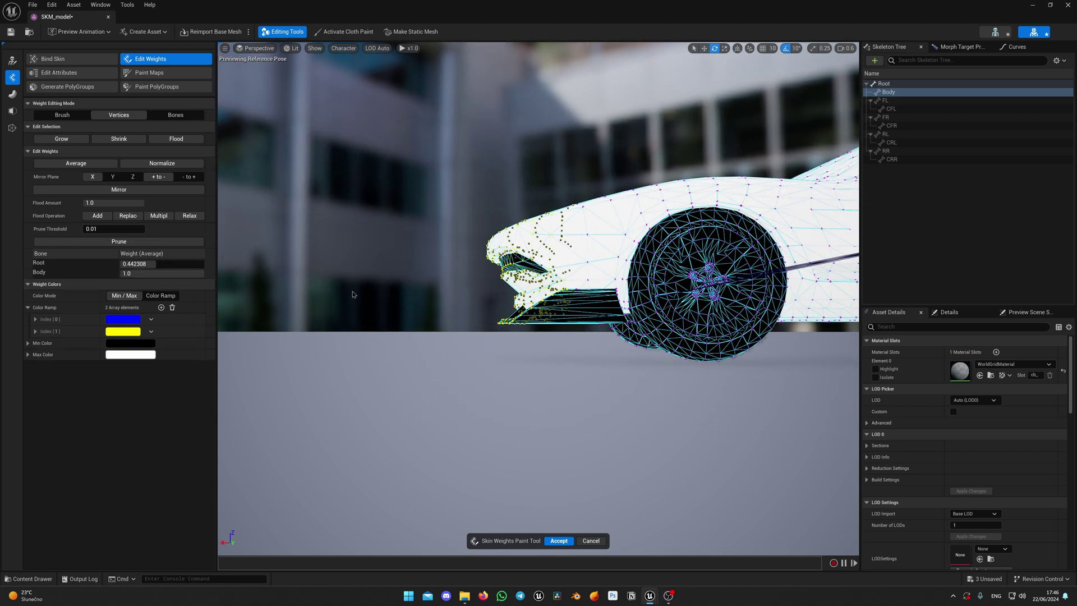
click(188, 139)
right_drag(352, 273, 351, 273)
click(107, 241)
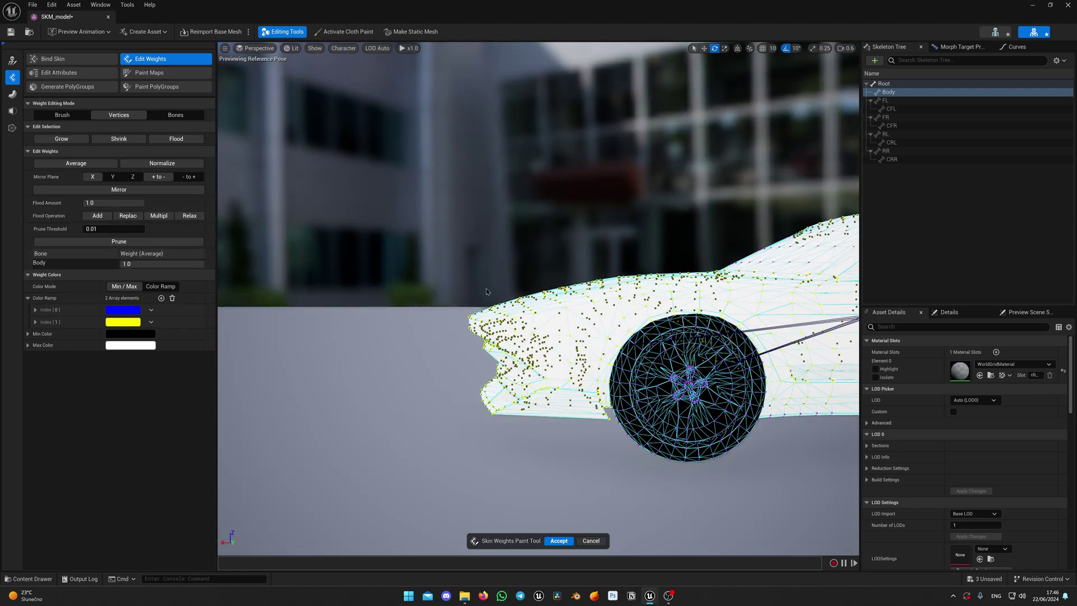
right_drag(486, 291, 486, 291)
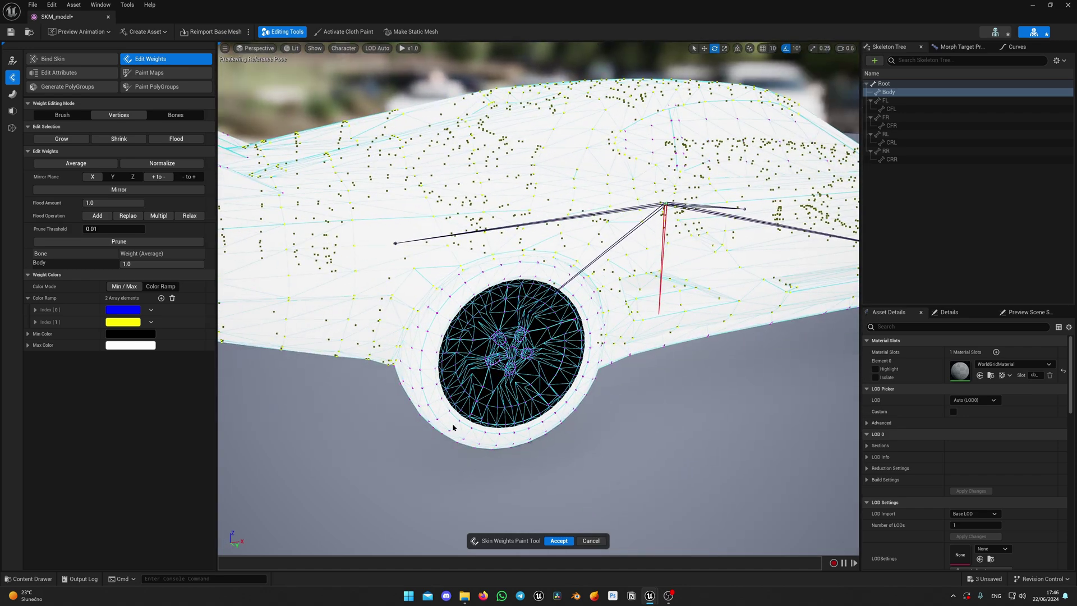
Step: Accept the skin weight edits and test the Body bone with a trial rotation, undoing the rotation
right_drag(453, 427, 453, 427)
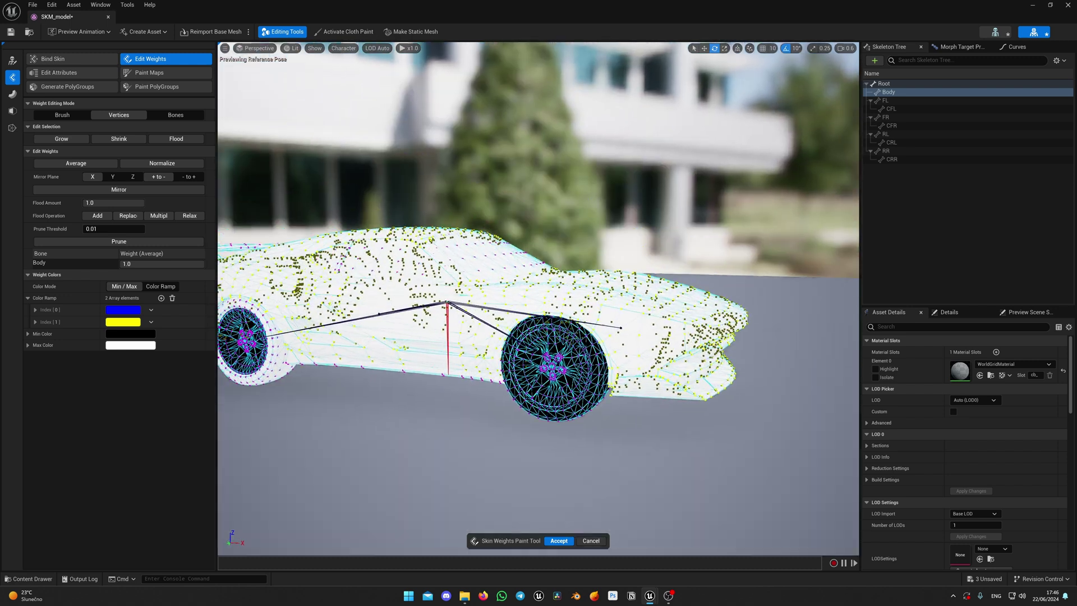
click(558, 541)
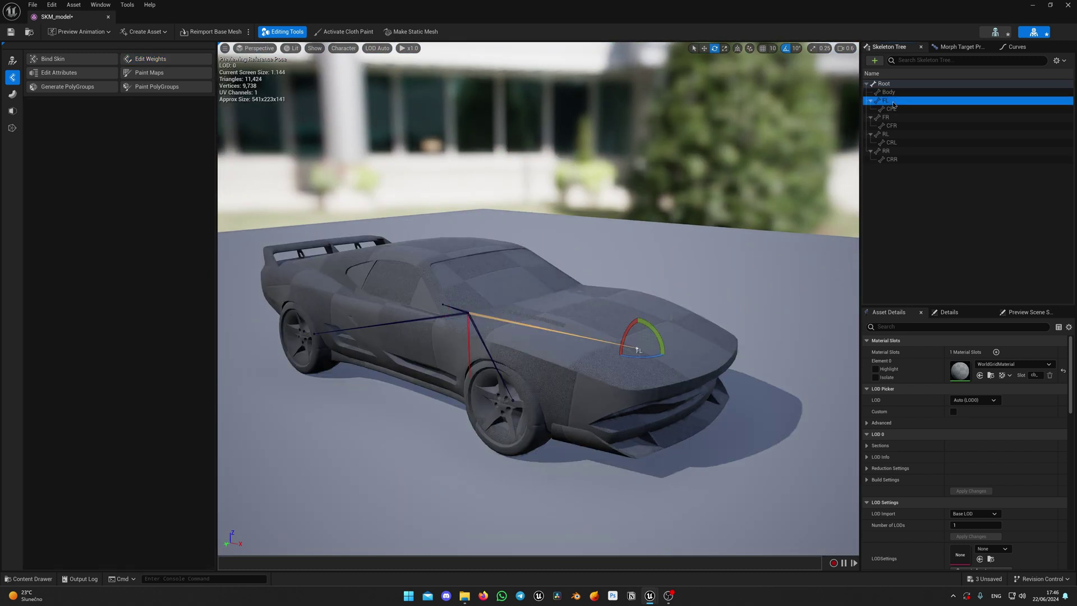
mouse_move(470, 323)
mouse_down()
mouse_move(494, 321)
mouse_move(474, 323)
mouse_up()
key(ctrl+z)
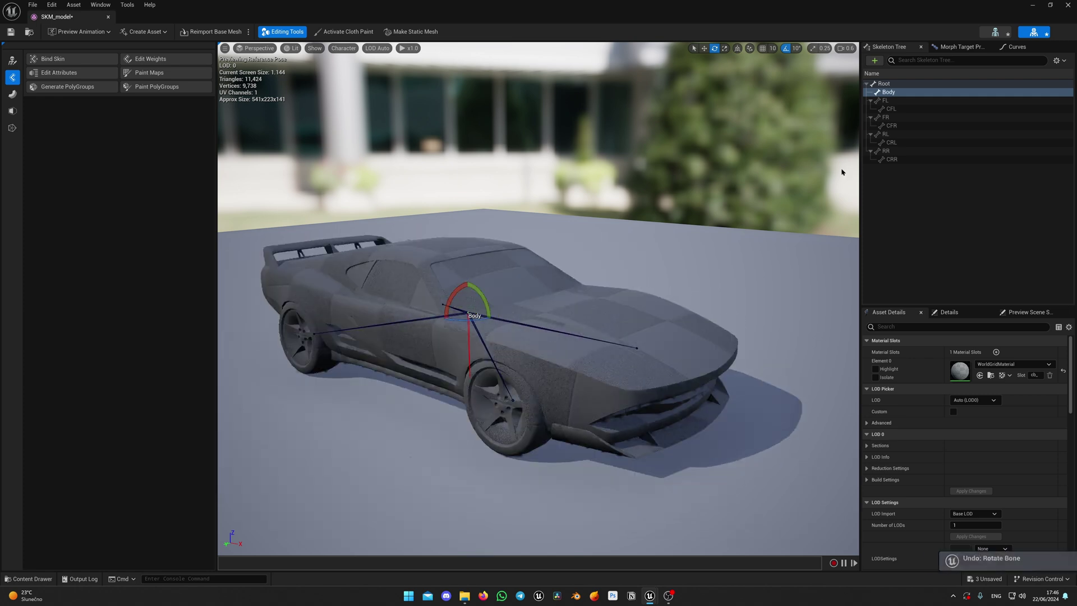
Step: Reopen skin weight editing, select the underbody and rear frame vertices, flood the selection, and add a weight of 1.0 to the Body bone
click(137, 63)
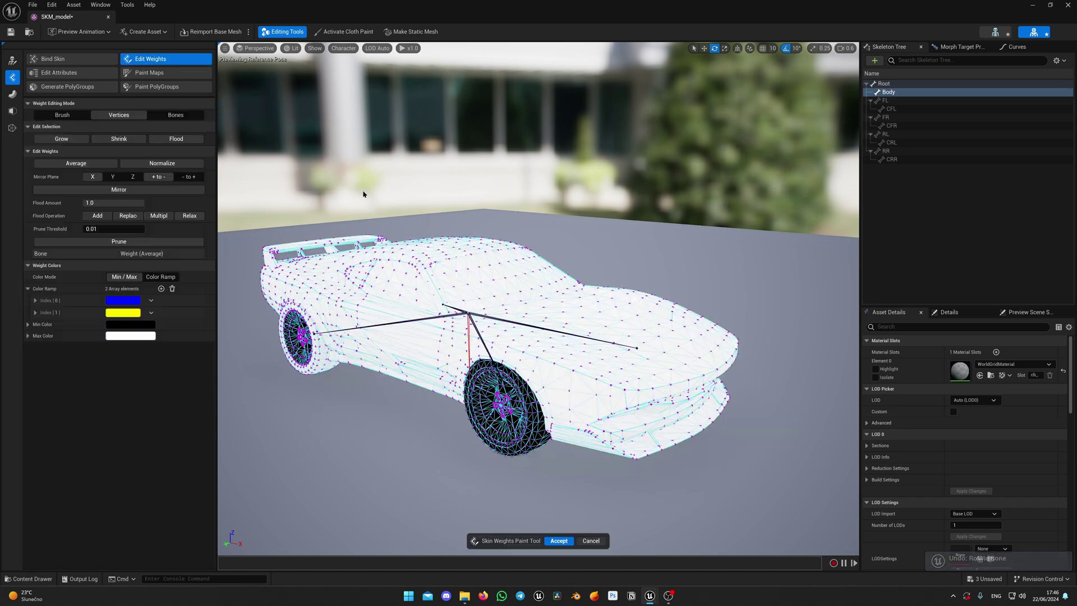
right_drag(364, 192, 277, 155)
right_drag(260, 193, 352, 221)
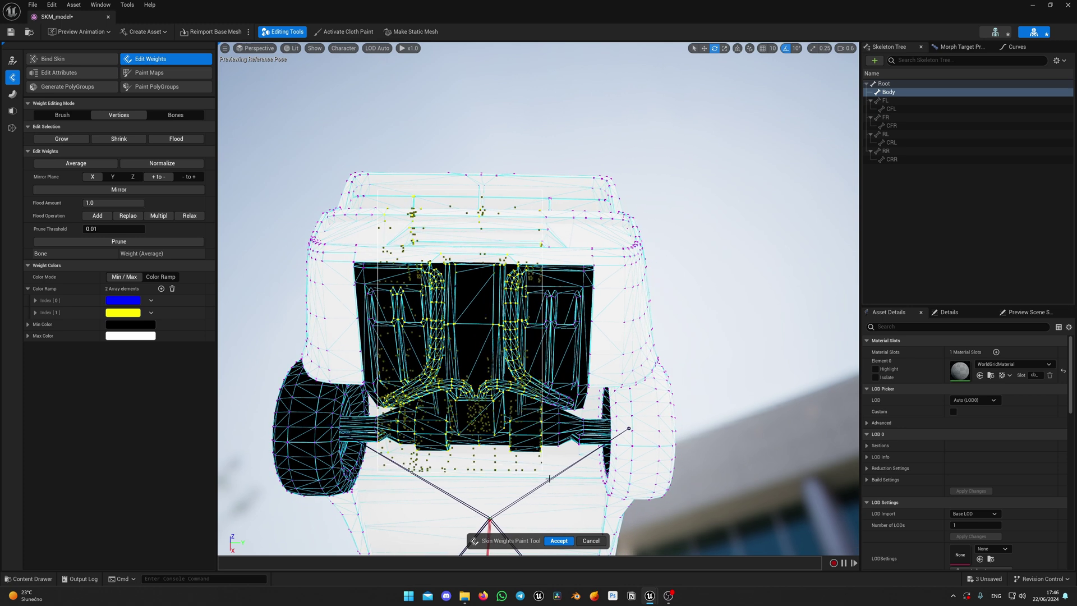
drag(576, 465, 559, 459)
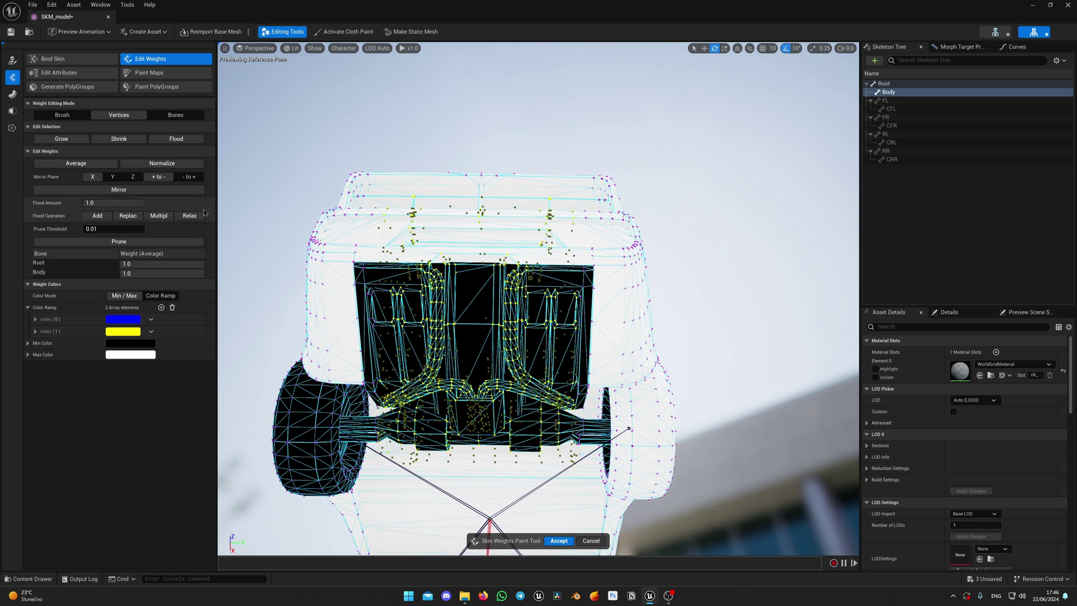
click(171, 140)
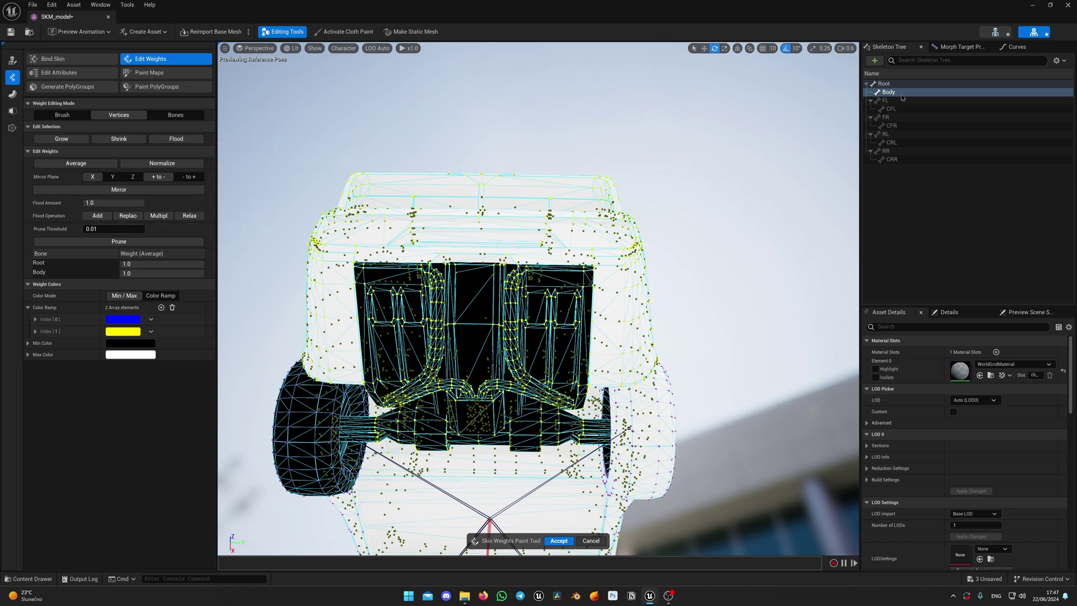
click(97, 215)
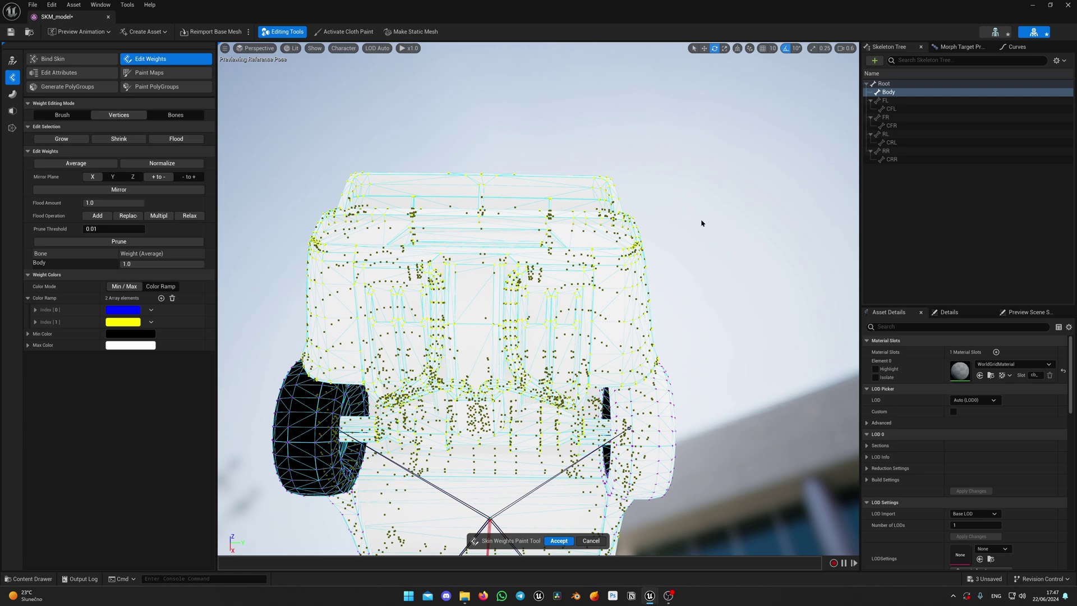
Step: Select the front left wheel's vertices and add a weight of 1.0 to the FL bone
right_drag(538, 303, 545, 371)
key(e)
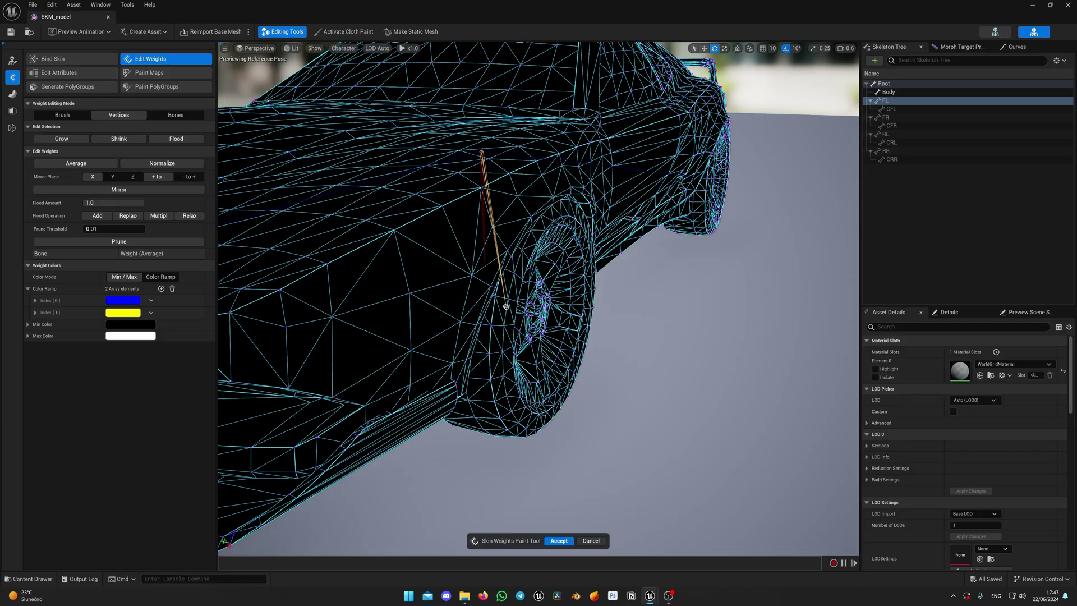
right_drag(440, 440, 605, 314)
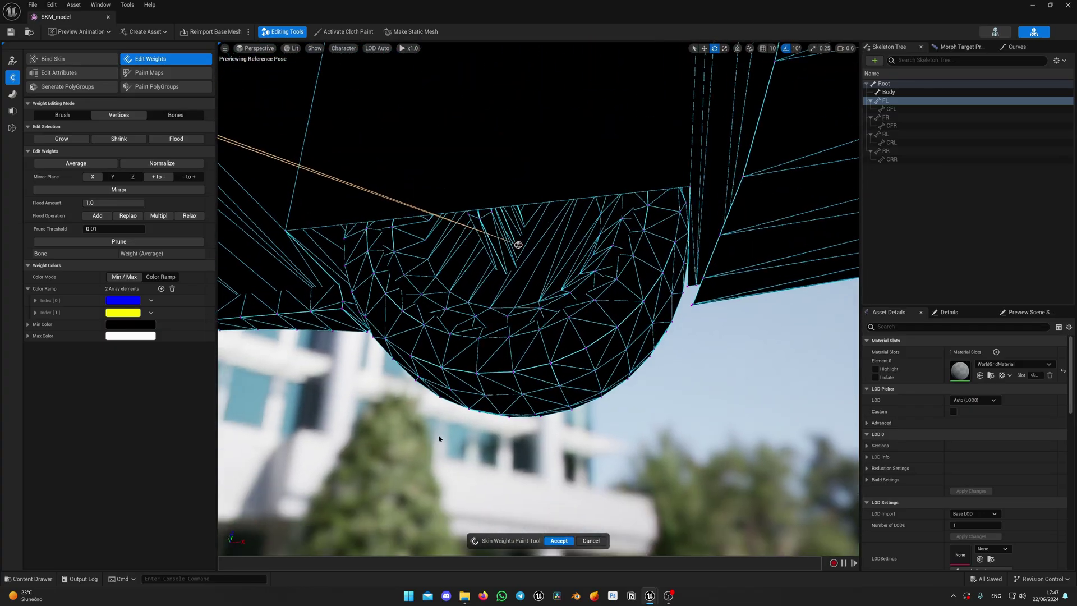
drag(418, 441, 569, 302)
click(904, 102)
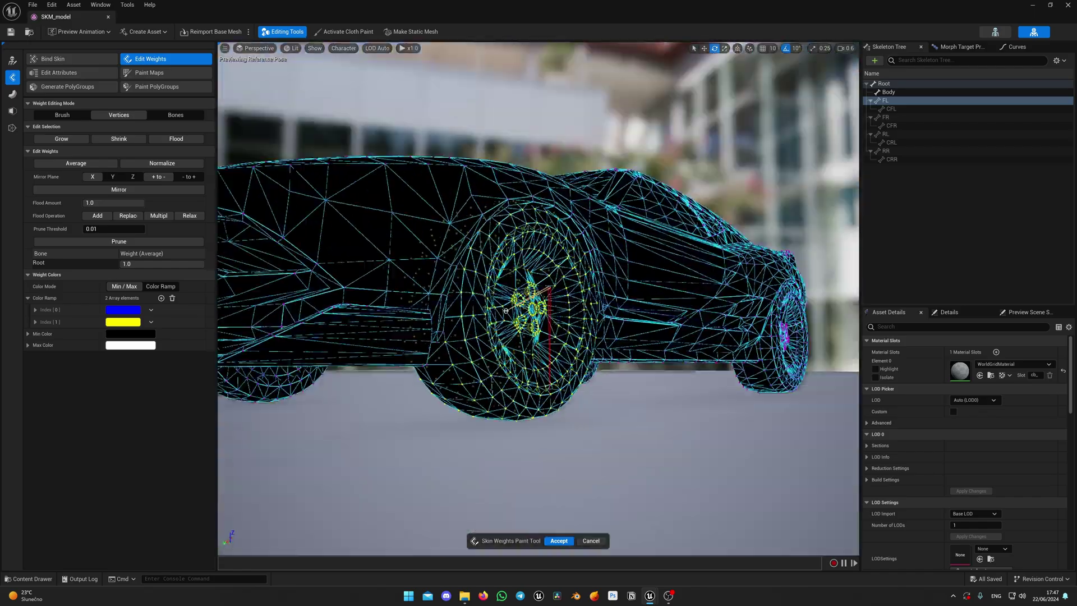
click(97, 216)
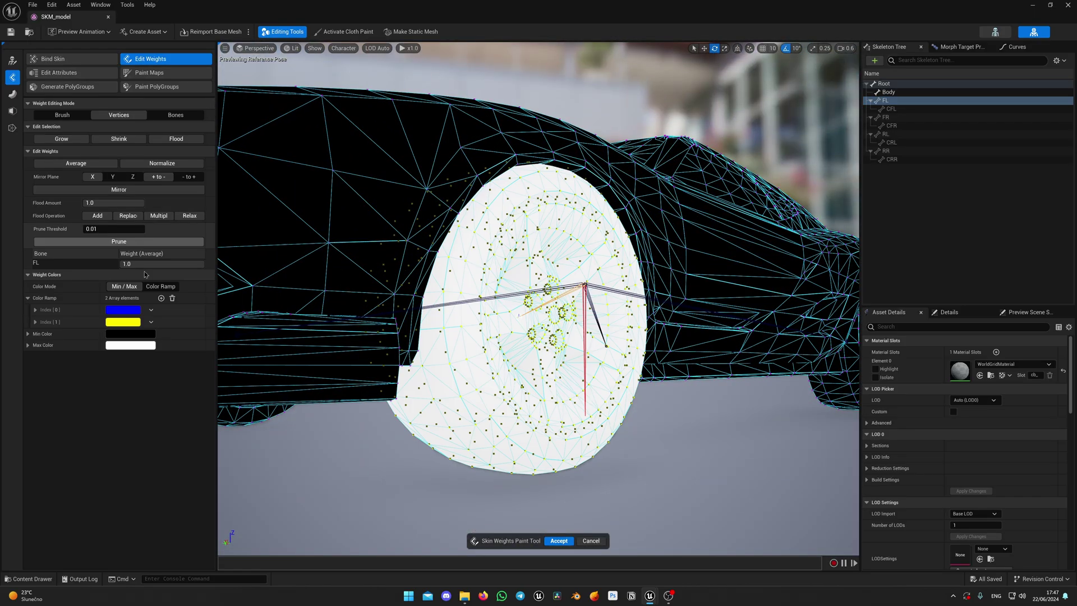
Step: Select the front right wheel's vertices and add a weight of 1.0 to the FR bone
right_drag(371, 325, 471, 292)
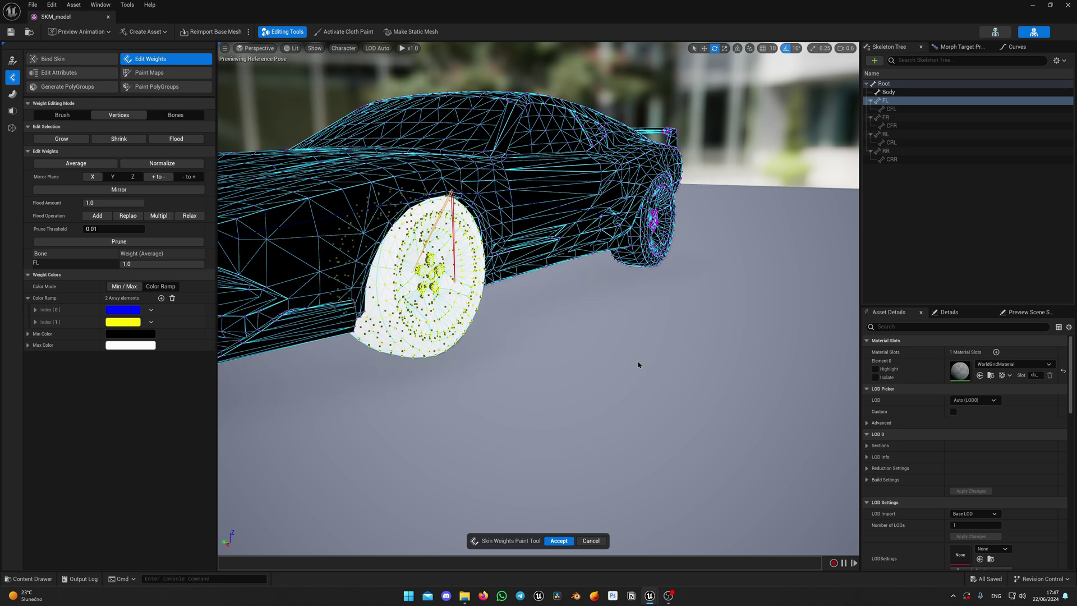
click(897, 117)
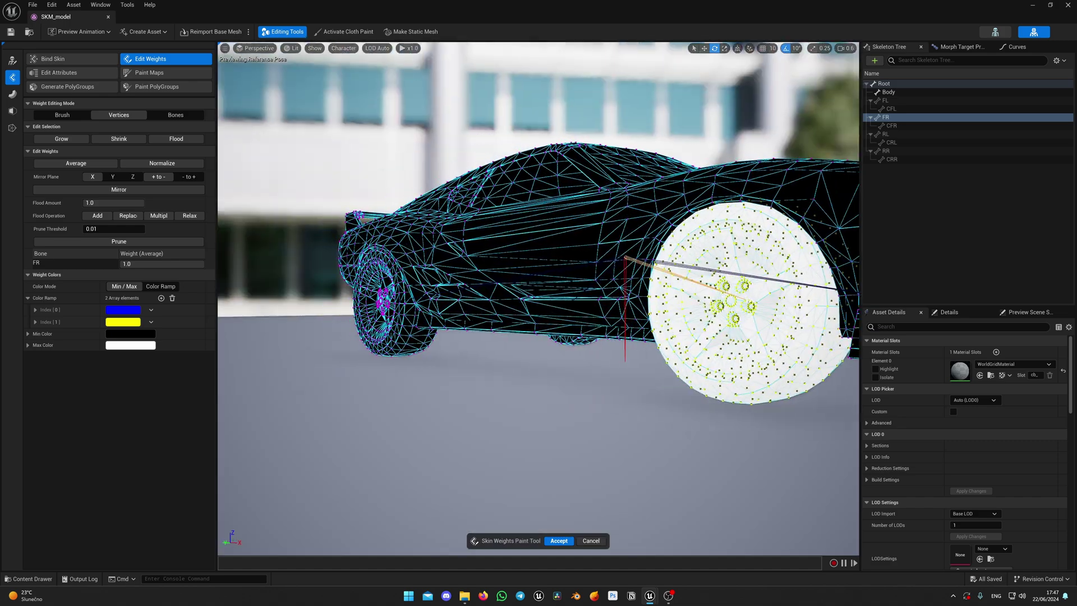
right_drag(650, 252, 698, 268)
Step: Select the rear right wheel's lower vertices, flood the selection across the wheel, and add a weight of 1.0 to the RR bone
click(914, 137)
click(913, 151)
right_drag(746, 230, 616, 280)
drag(594, 300, 521, 189)
click(176, 142)
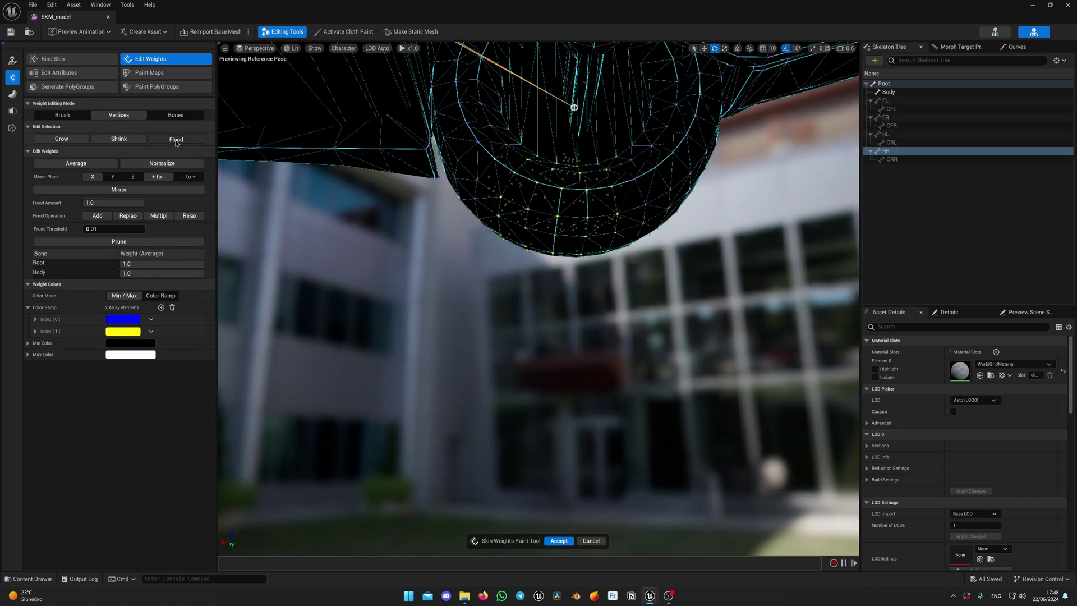
click(175, 139)
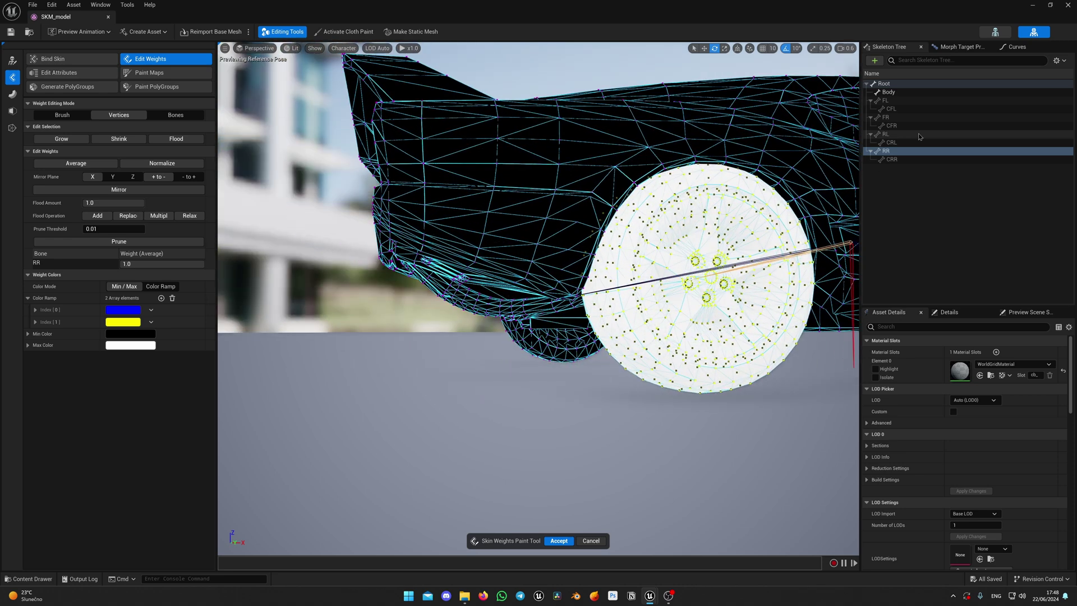
Step: Undo the flooded weights on the rear left wheel, grow the vertex selection instead, and add a weight of 1.0 to the RL bone
click(919, 137)
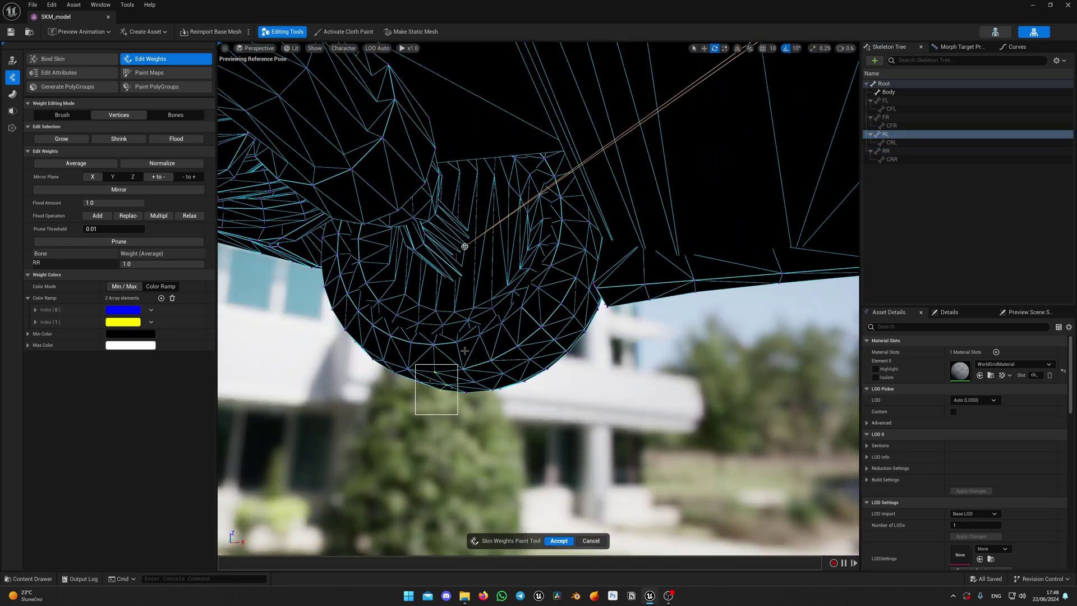
click(176, 139)
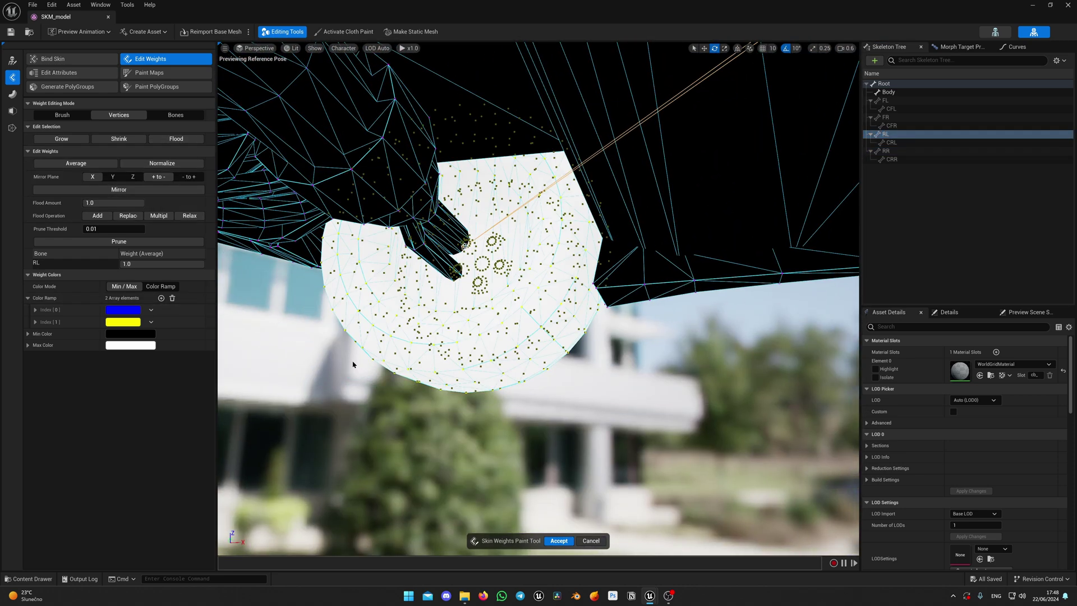
key(ctrl+z)
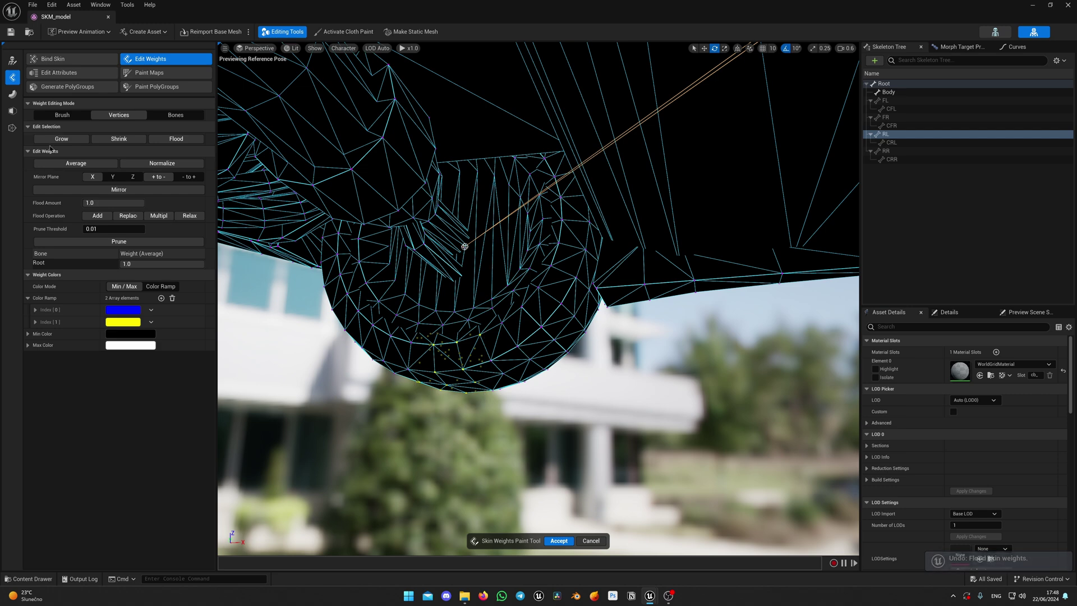
click(52, 140)
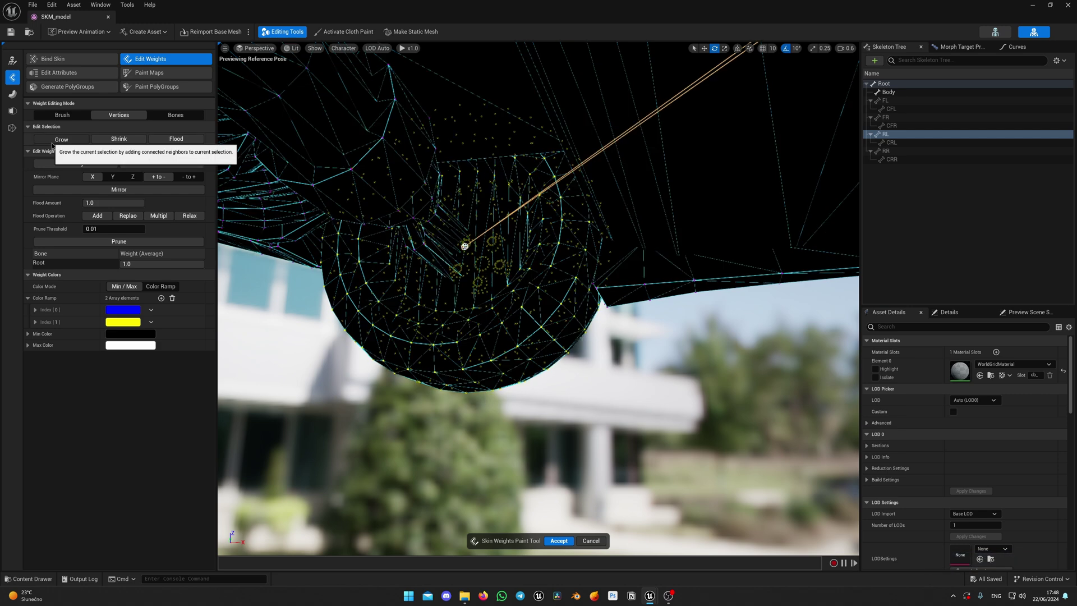
click(98, 216)
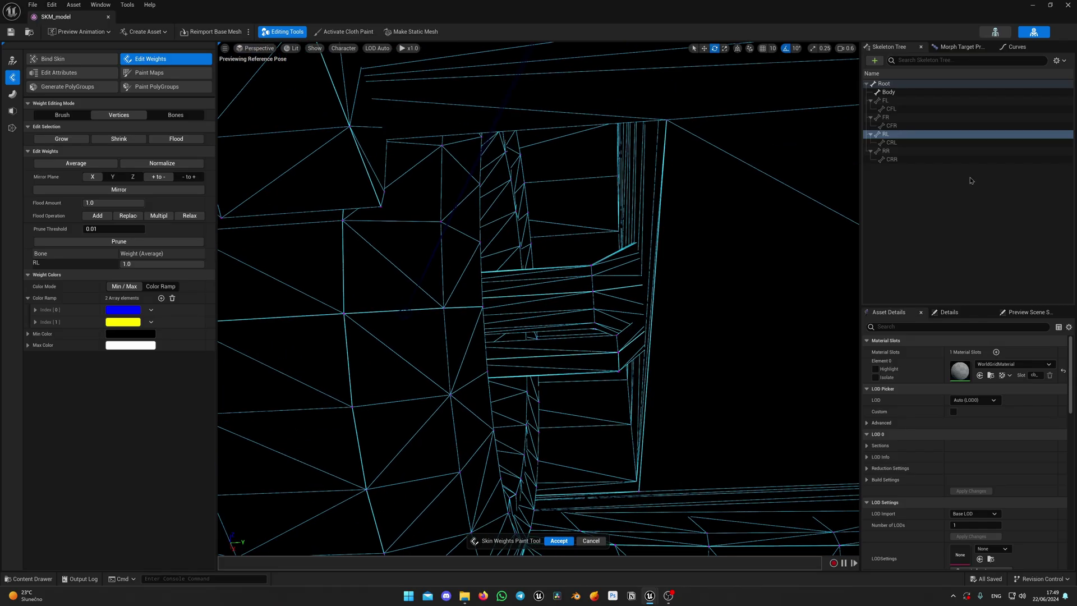
Step: Target the CFL bone and grow the vertex selection on the front left suspension arm
click(906, 108)
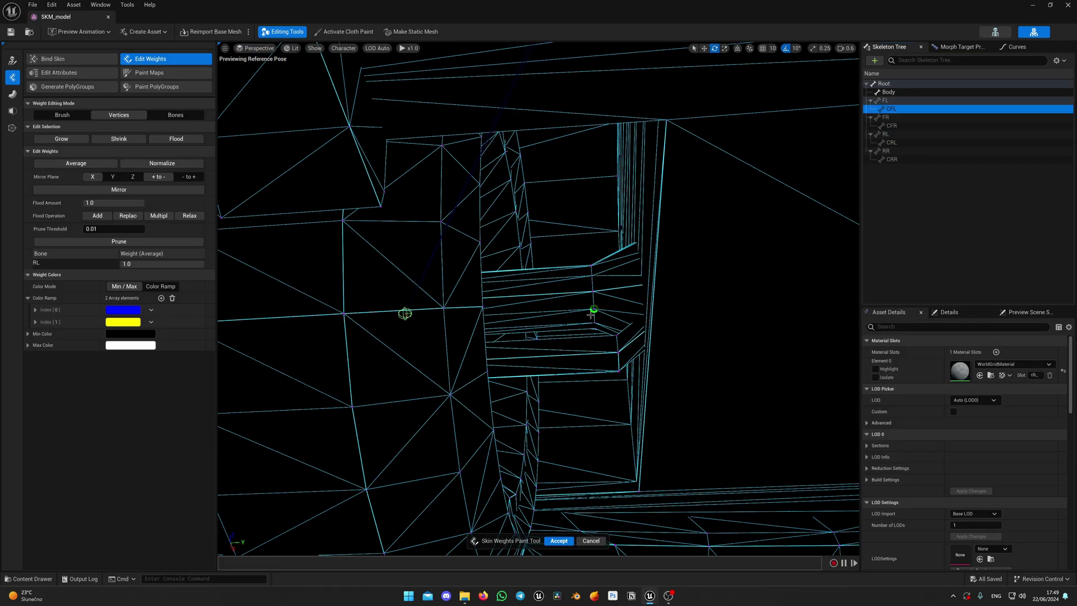
right_drag(314, 224, 438, 241)
click(71, 141)
Step: Select the rear left suspension arm's vertices and add a weight of 1.0 to the CRL bone
right_drag(622, 271, 584, 271)
scroll(583, 271, down, 1)
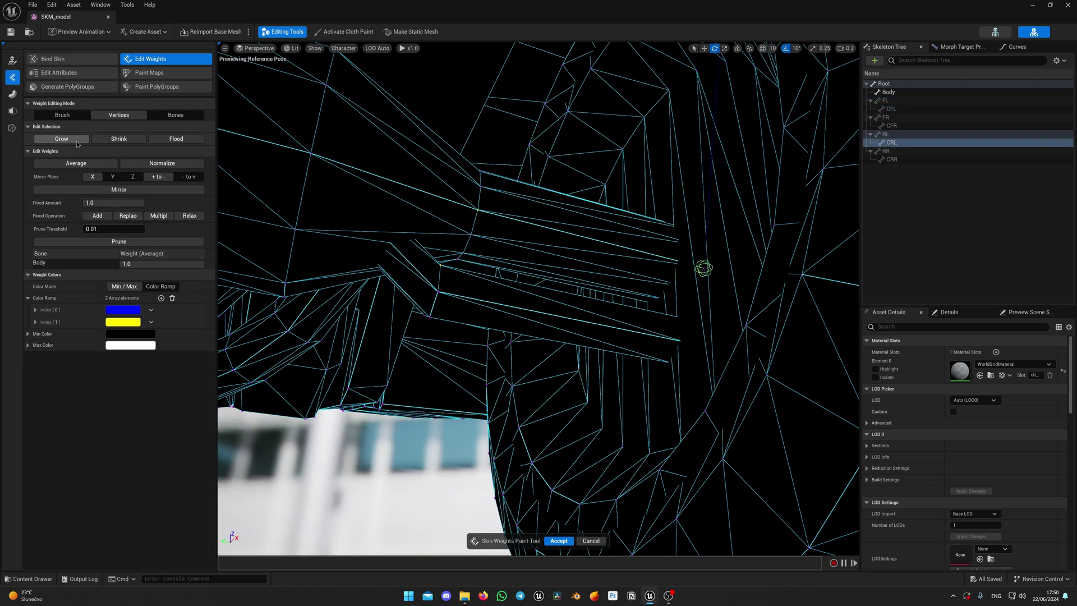
click(889, 143)
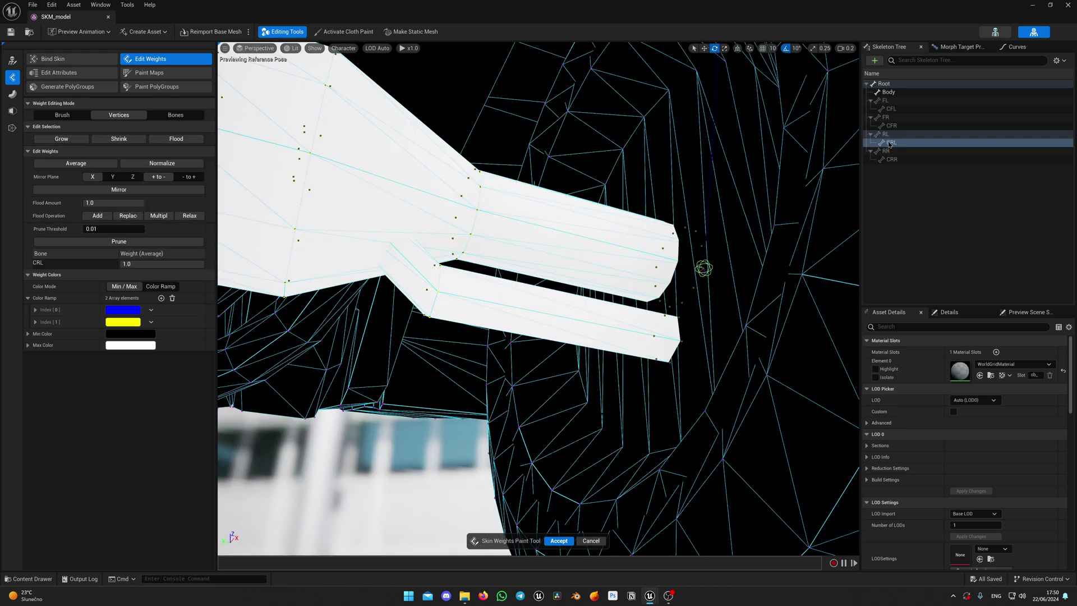
Step: Paint the rear suspension arm weights for the CRL and CRR bones with the Add brush at strength 1.0, and accept the edits
right_drag(830, 191, 538, 280)
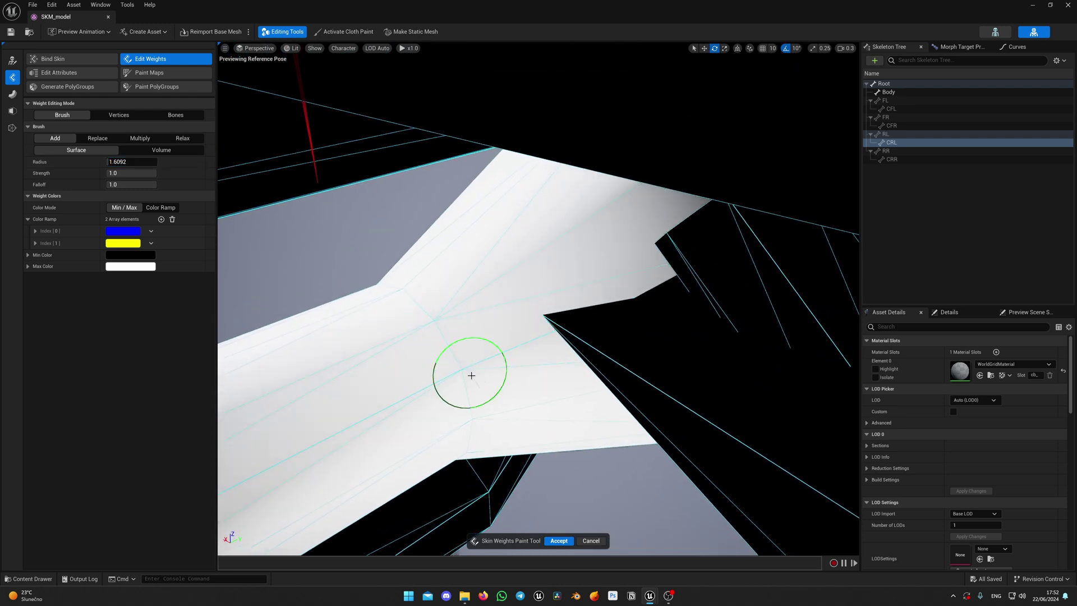
right_drag(471, 375, 417, 401)
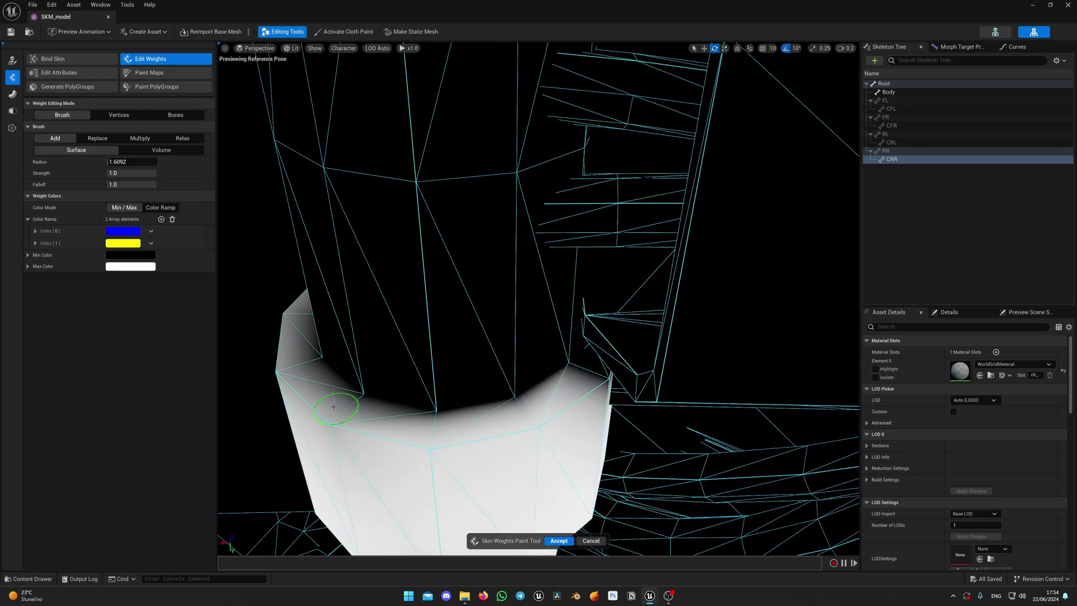
right_drag(428, 349, 645, 290)
scroll(552, 298, up, 3)
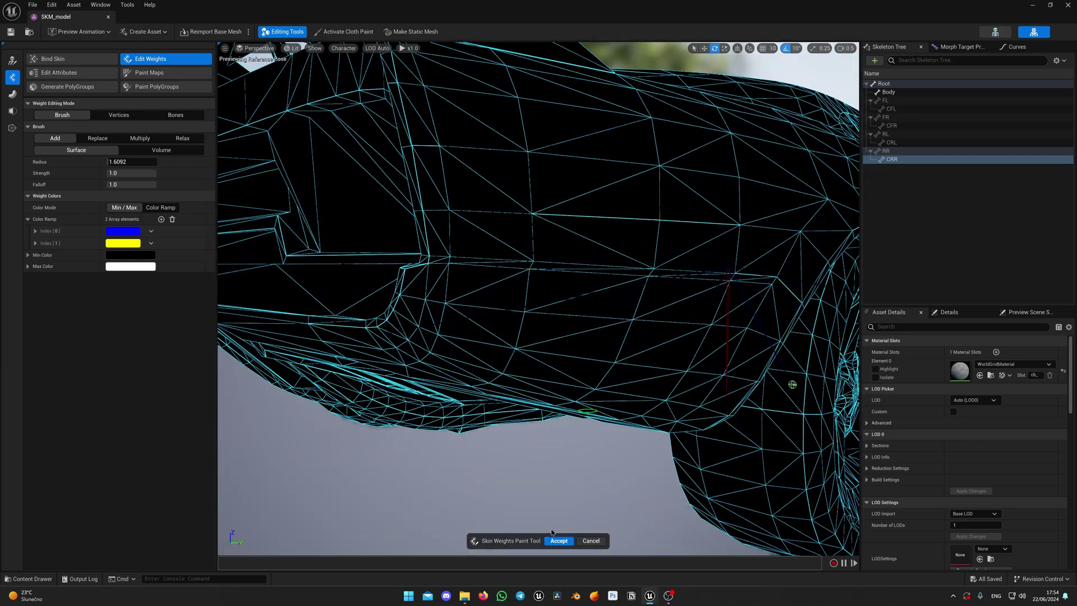
click(559, 540)
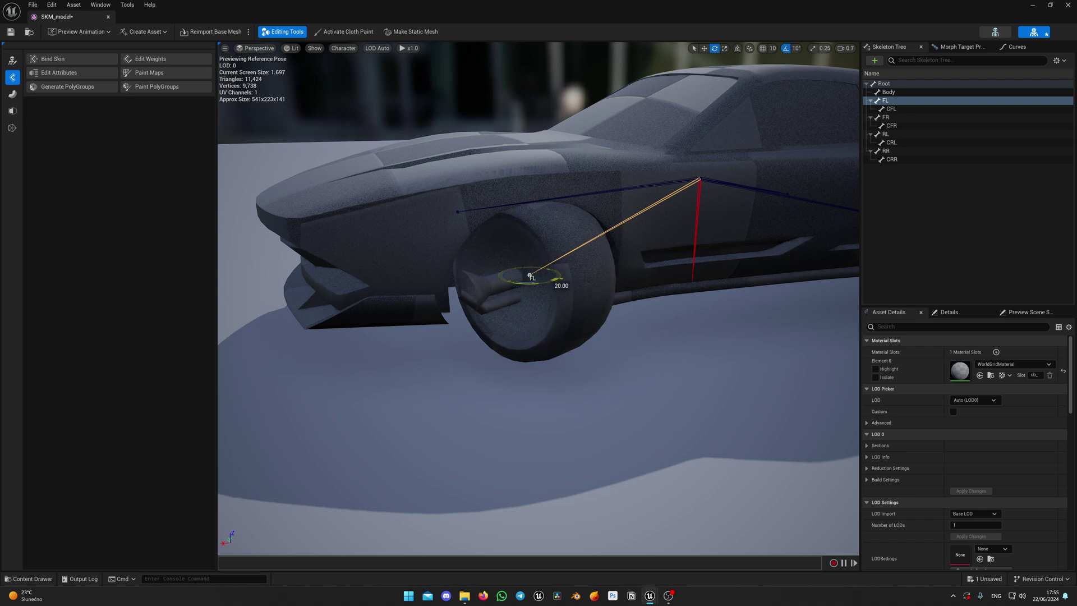
Step: Test the front left wheel by rotating the FL bone 20 degrees, inspect the CFL suspension arm, and undo the rotation
drag(556, 279, 555, 274)
mouse_move(547, 223)
right_down()
mouse_move(550, 196)
mouse_move(547, 223)
right_up()
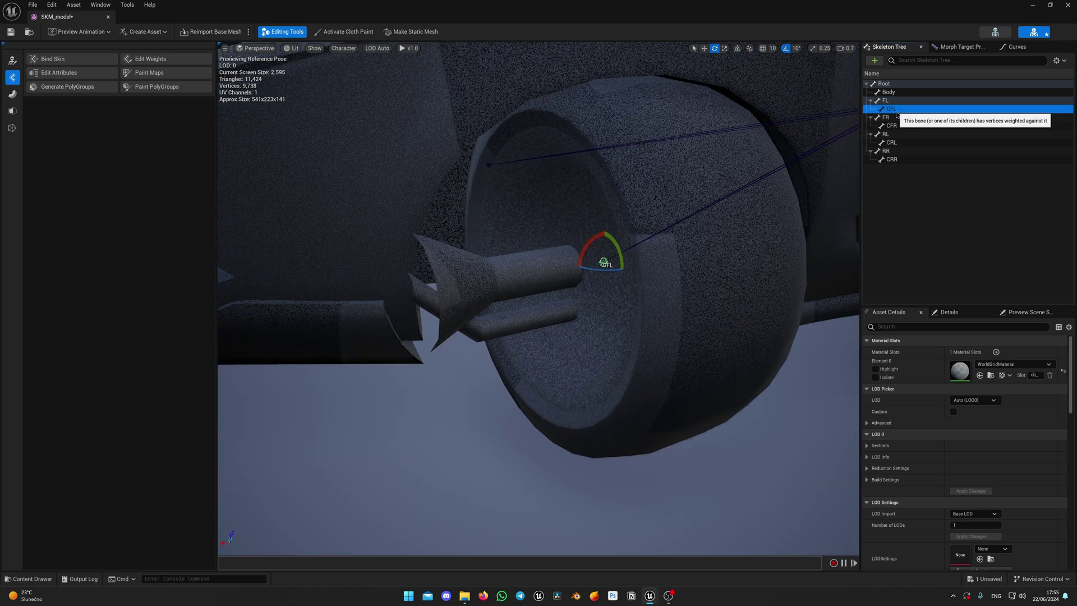
click(1003, 109)
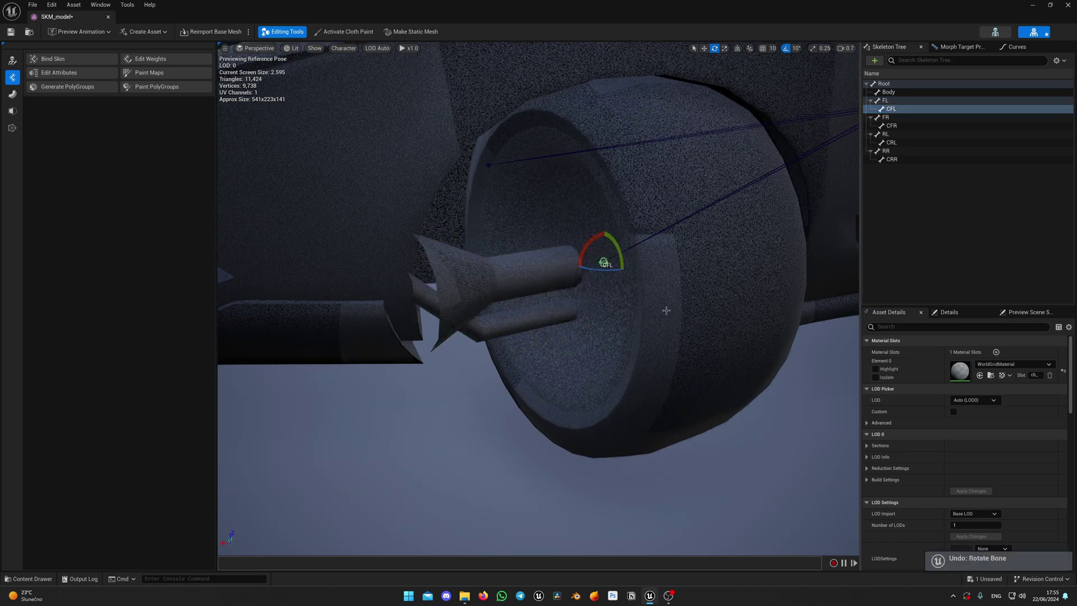
key(ctrl+z)
key(ctrl+z)
mouse_move(666, 298)
right_down()
mouse_move(723, 275)
mouse_move(666, 298)
right_up()
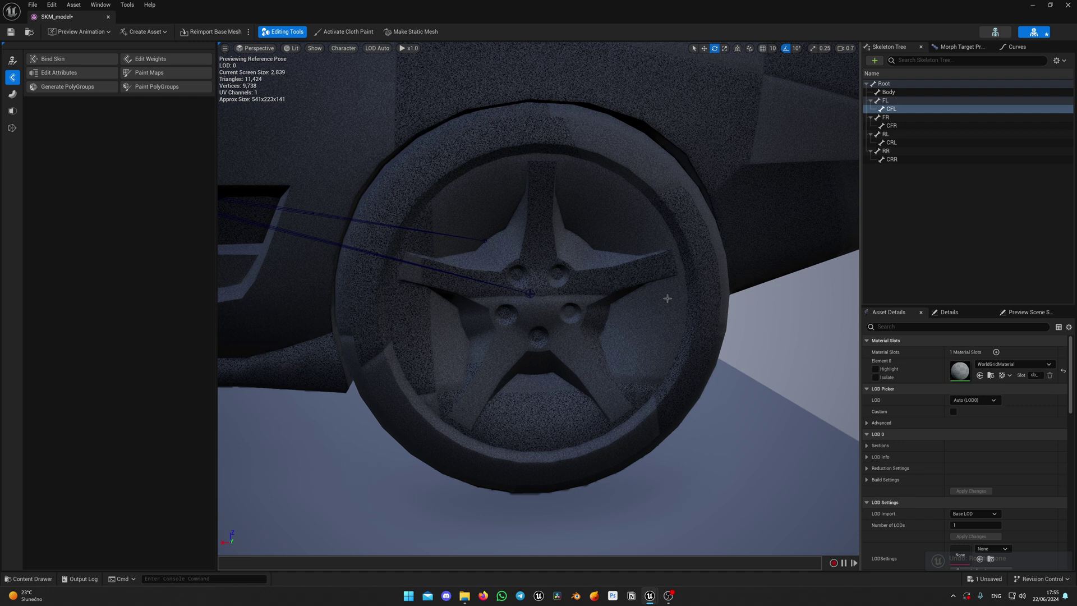
Step: Test the RL bone with a trial rotation and a trial move, undoing both
click(896, 135)
mouse_move(644, 247)
right_down()
mouse_move(620, 270)
mouse_move(625, 252)
right_up()
drag(548, 268, 516, 303)
key(ctrl+z)
key(w)
mouse_move(575, 263)
mouse_down()
mouse_move(574, 227)
mouse_move(576, 258)
mouse_up()
key(ctrl+z)
key(ctrl+z)
key(ctrl+z)
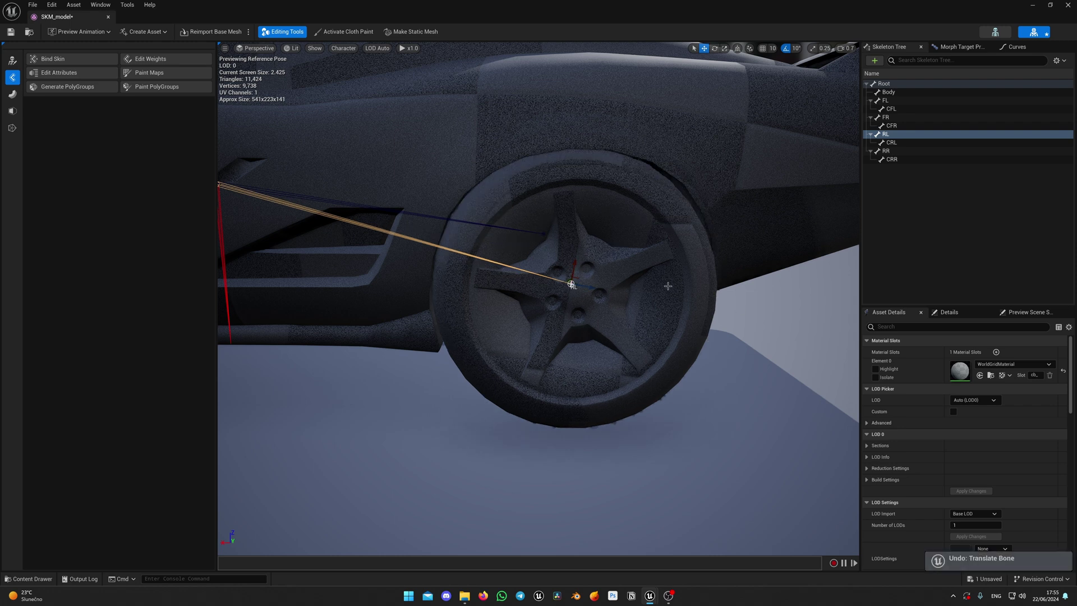
Step: Start editing the skeleton and reset the RL bone's rotation to its default of 0° on all axes
right_drag(668, 295, 631, 298)
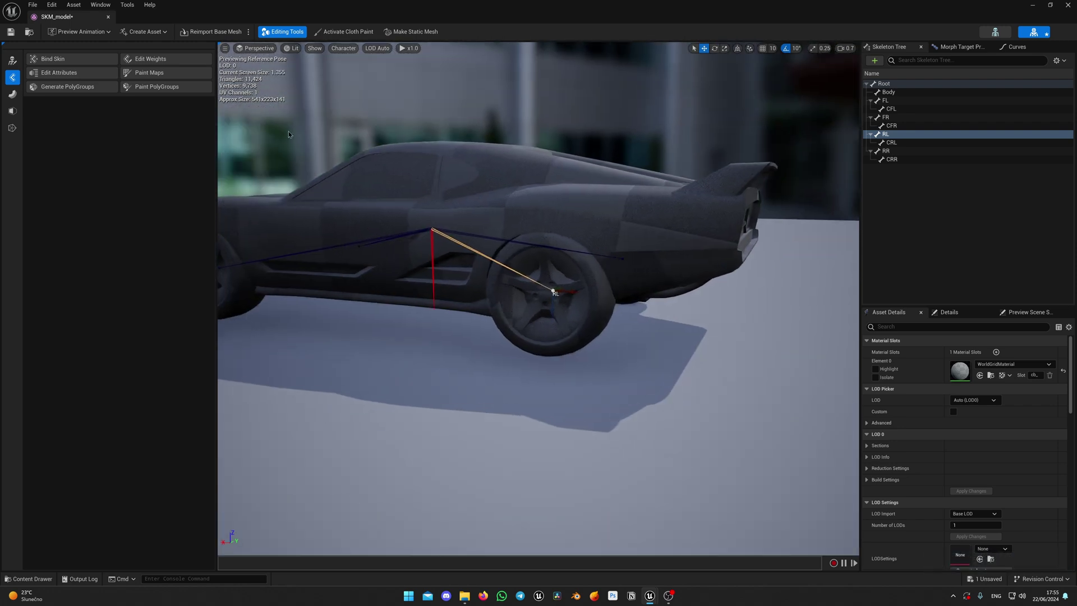
click(9, 60)
click(49, 59)
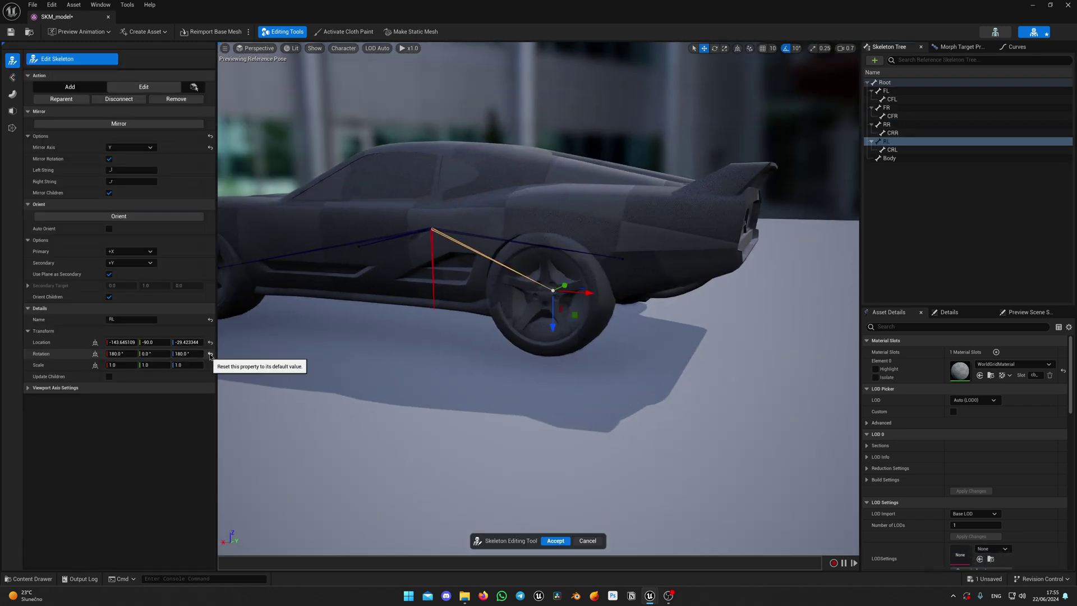
right_drag(644, 281, 392, 281)
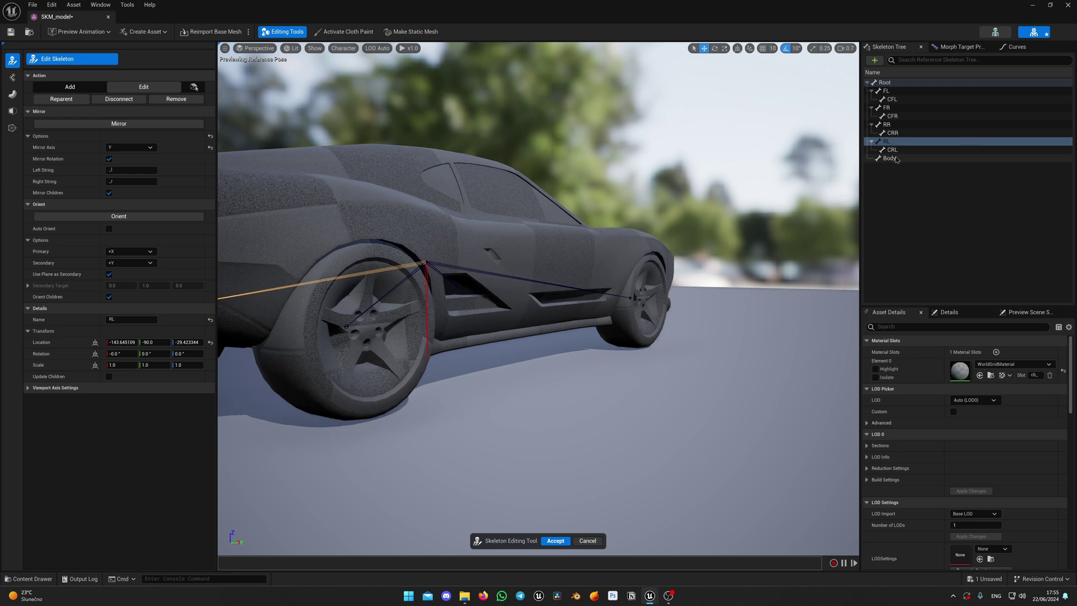
Step: Check the wheel and suspension bones and reset the rotations of the FR, CFR and CRL bones to 0° on all axes
click(898, 126)
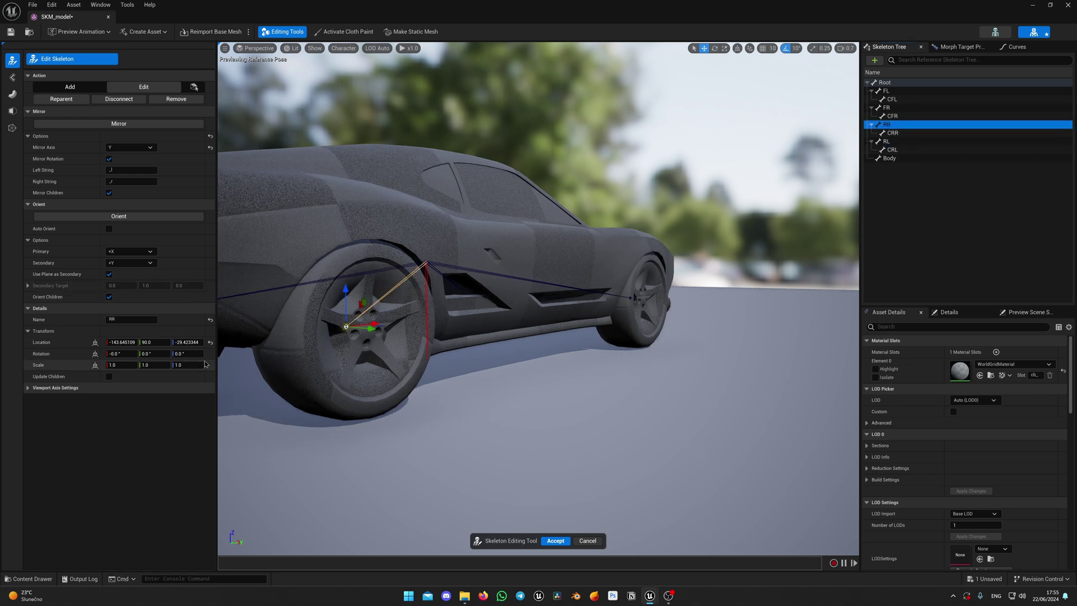
click(892, 109)
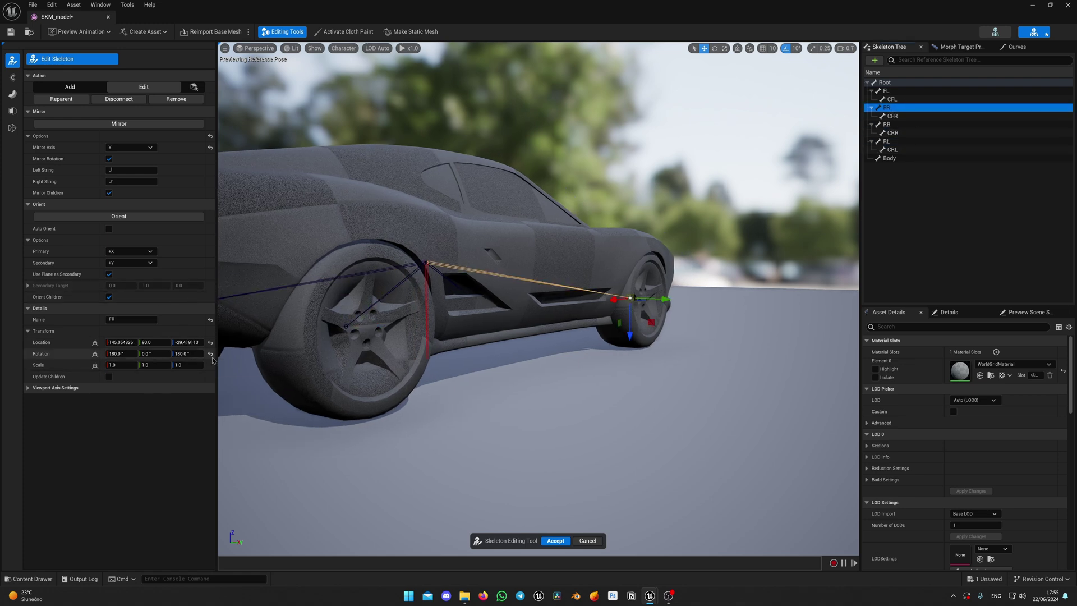
click(903, 100)
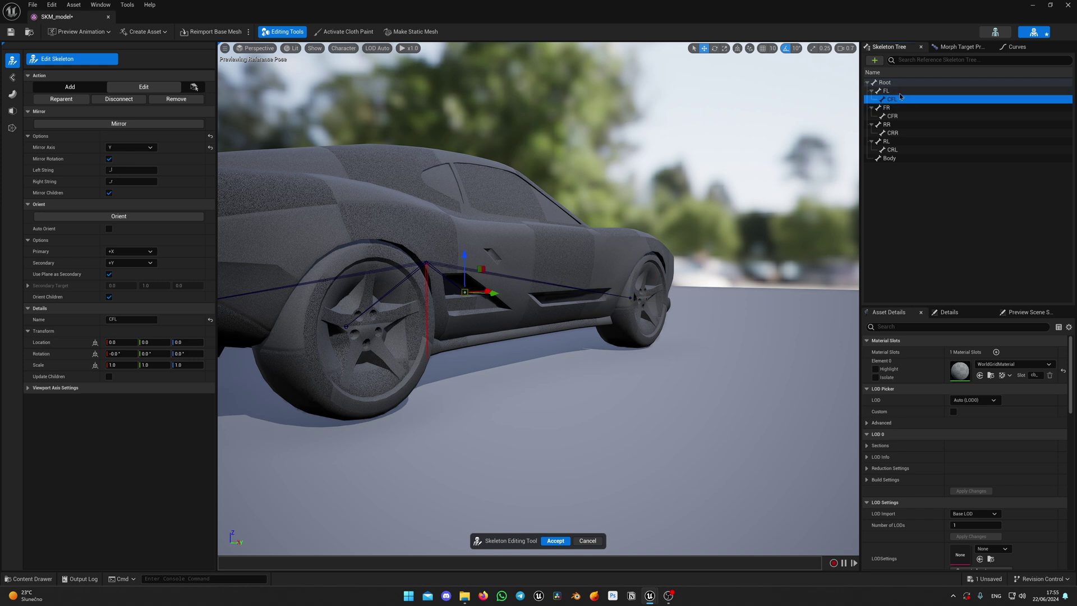
click(897, 116)
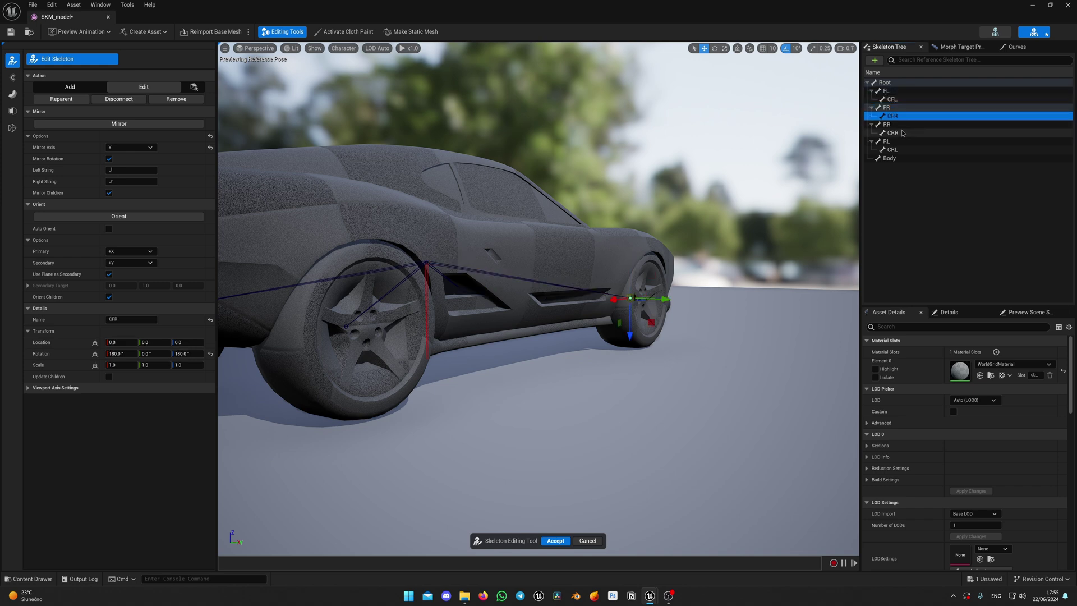
click(211, 354)
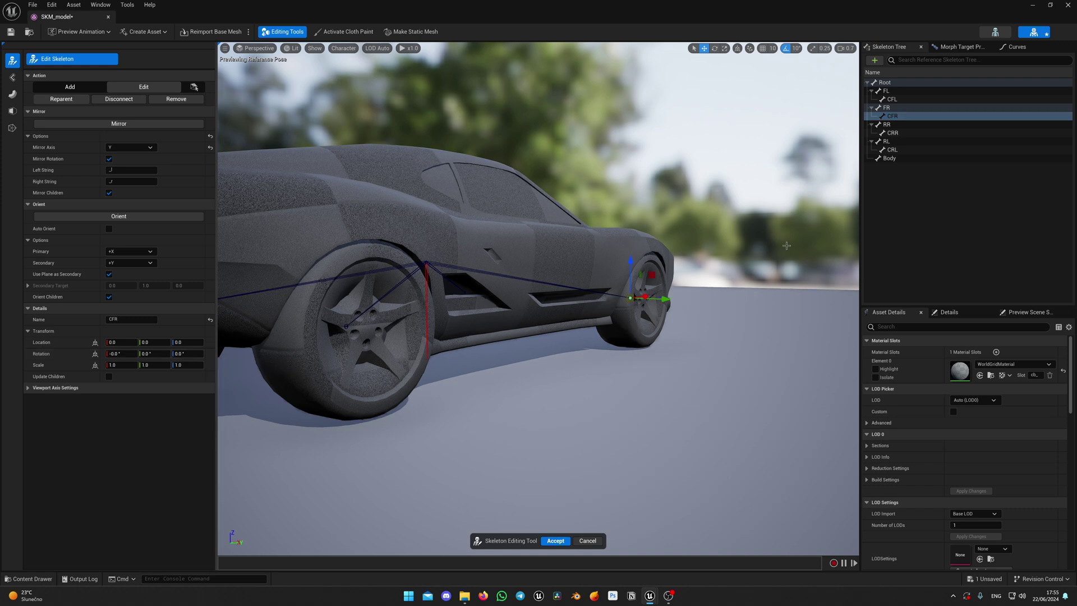
click(898, 126)
click(896, 132)
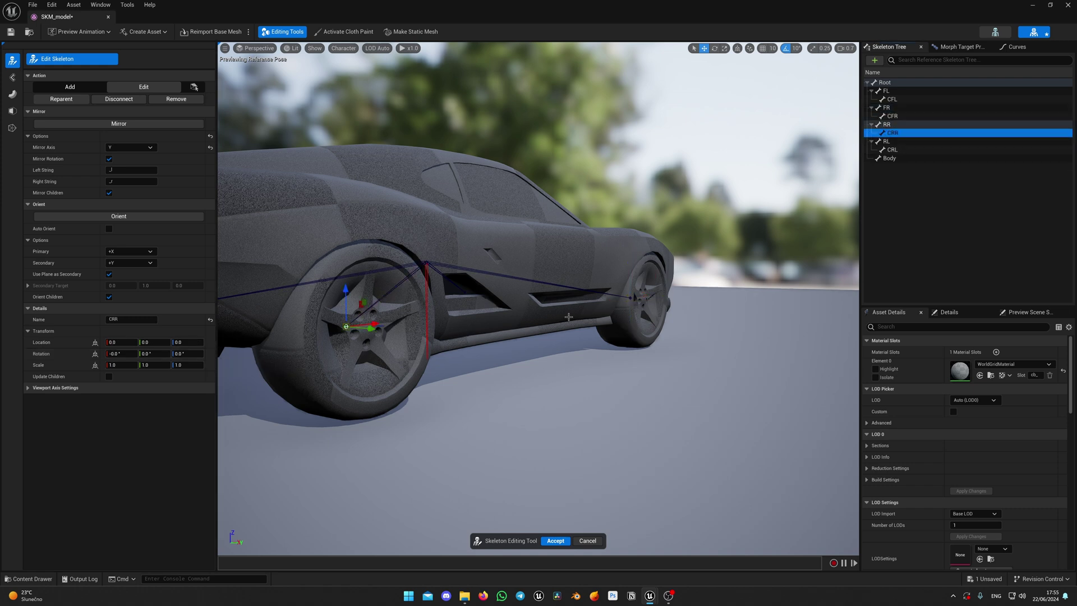
click(922, 141)
click(918, 149)
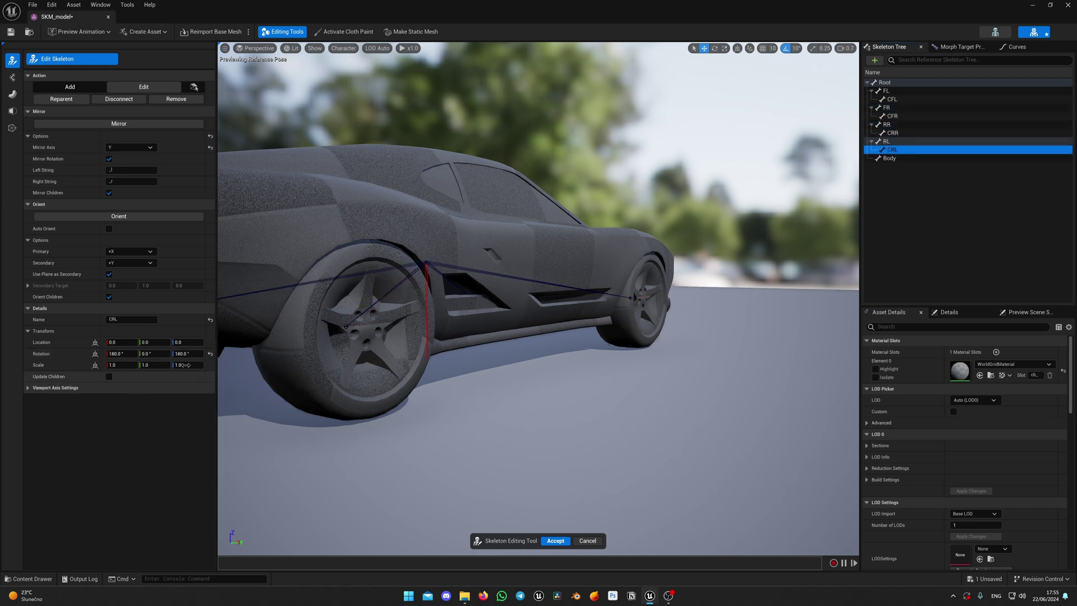
Step: Review the Root, wheel and Body bones once more and accept the skeleton edits
click(915, 84)
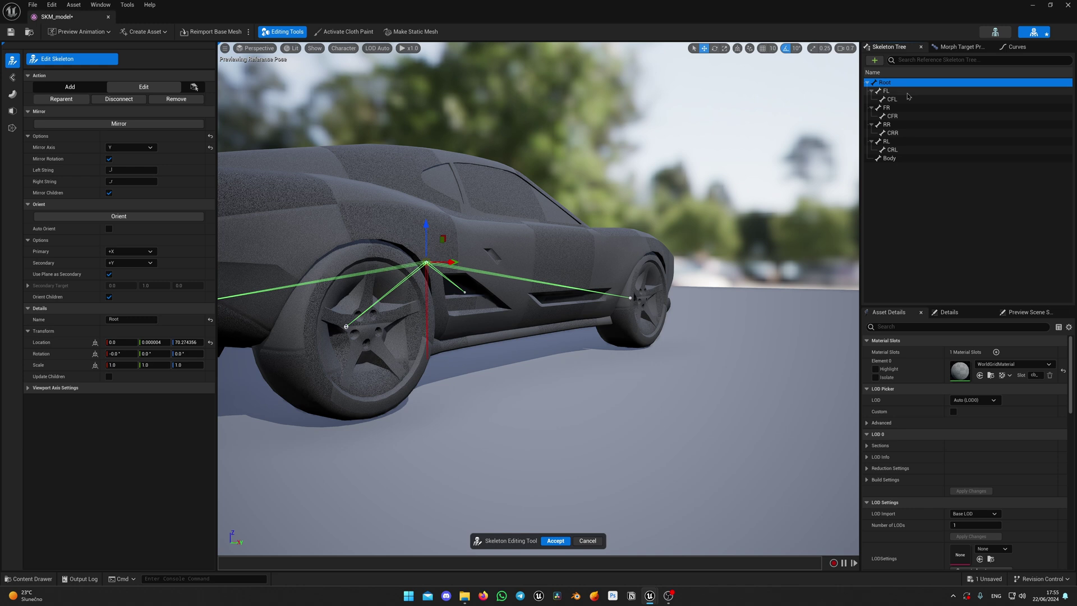
click(907, 92)
click(906, 108)
click(904, 124)
click(901, 141)
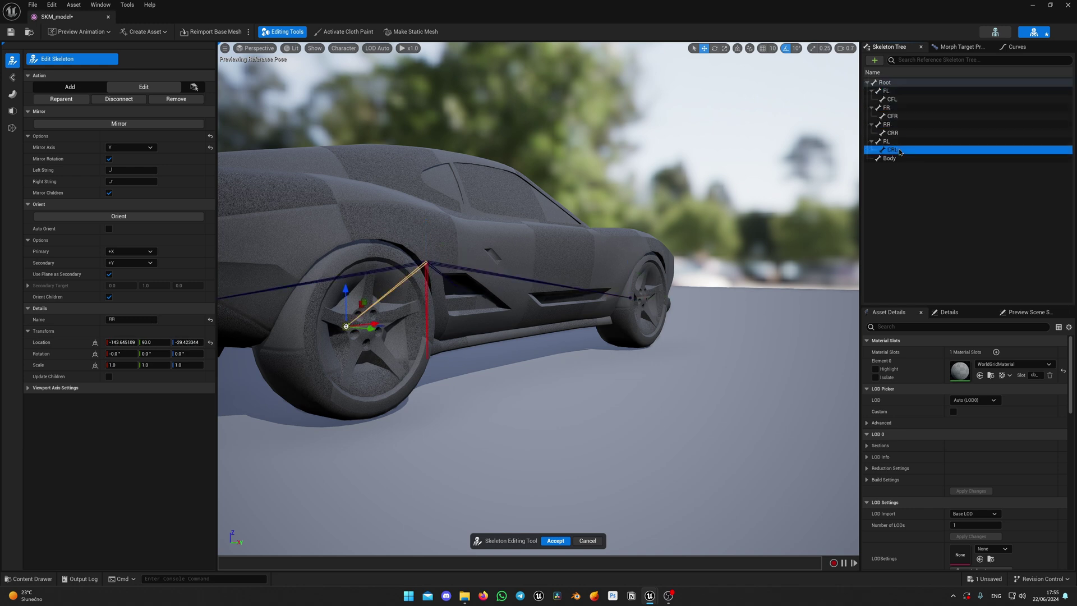
click(898, 159)
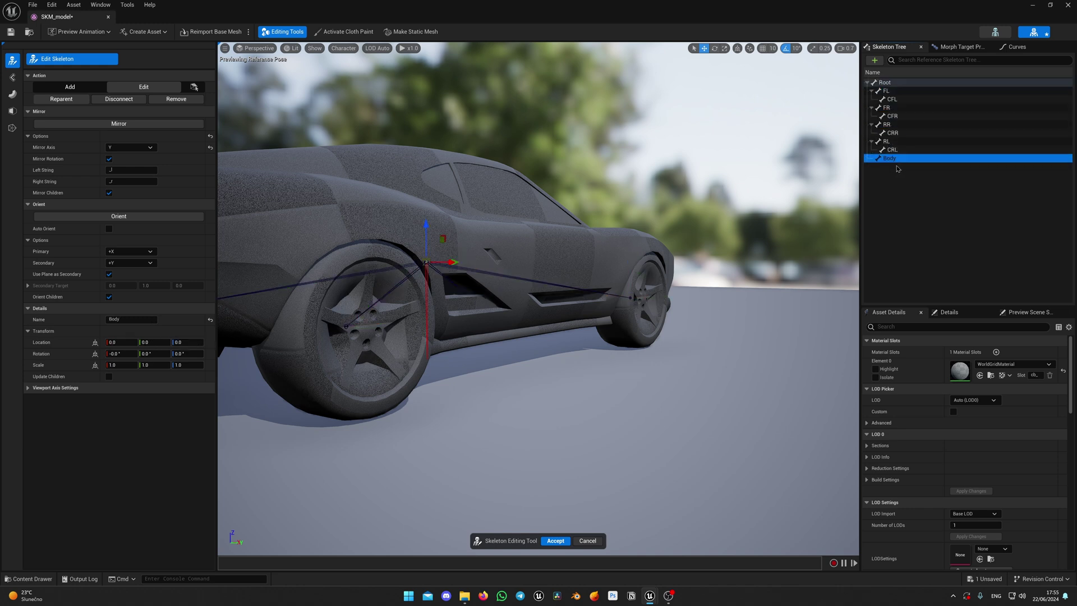
click(549, 543)
key(d)
right_drag(557, 523, 387, 527)
scroll(557, 522, up, 1)
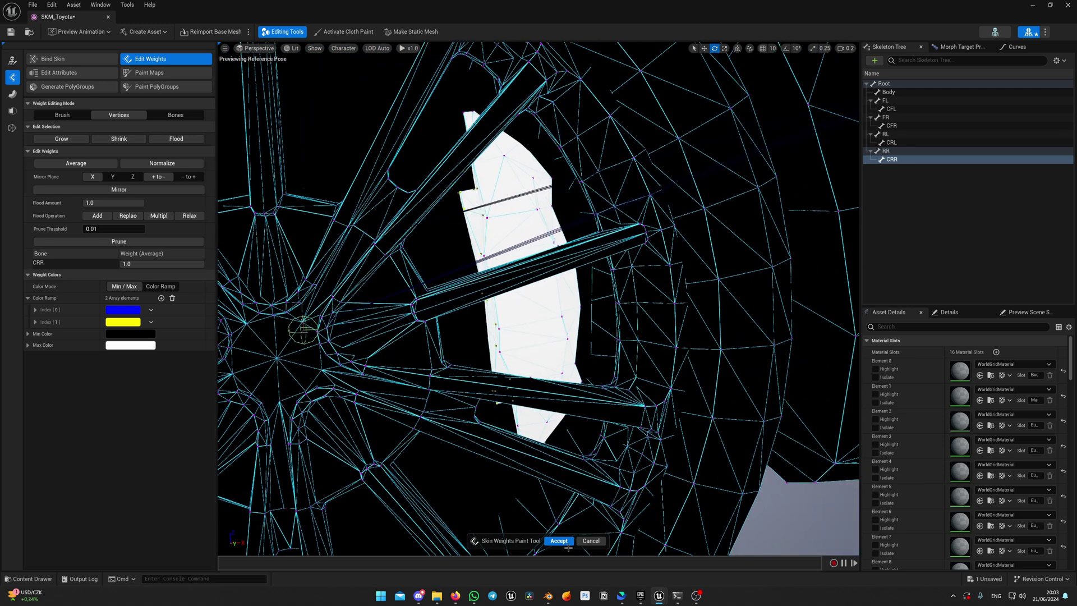
Step: Accept the CRR skin weights on the Toyota mesh, test the CRR bone with a trial rotation, and undo it
click(564, 542)
mouse_move(505, 314)
right_down()
mouse_move(521, 359)
mouse_move(458, 287)
right_up()
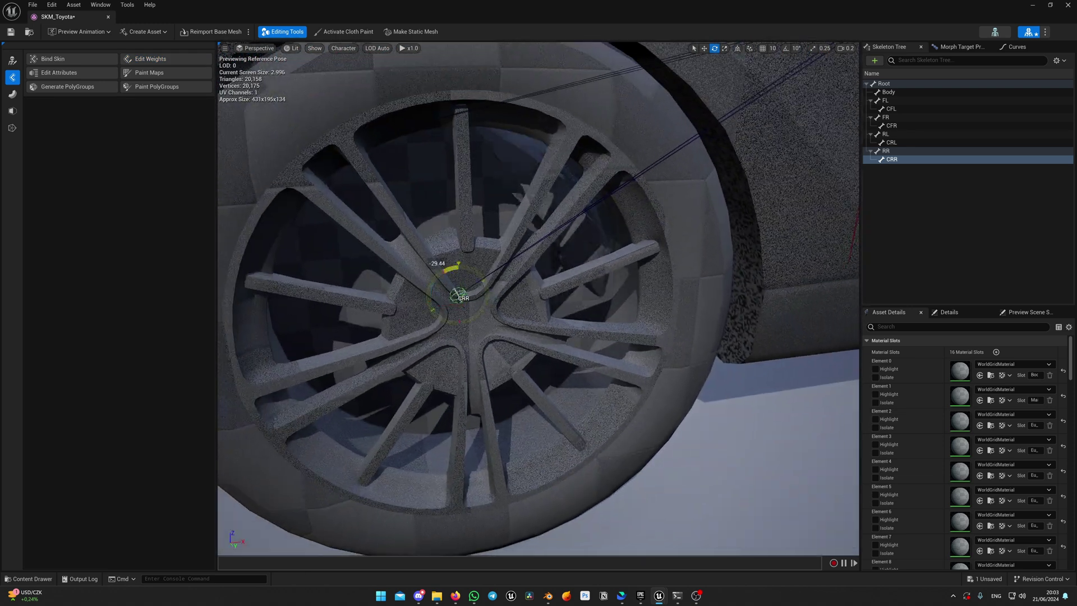
key(ctrl+z)
Step: Examine the Toyota's rear right wheel and suspension by selecting the CRR and RR bones
click(513, 281)
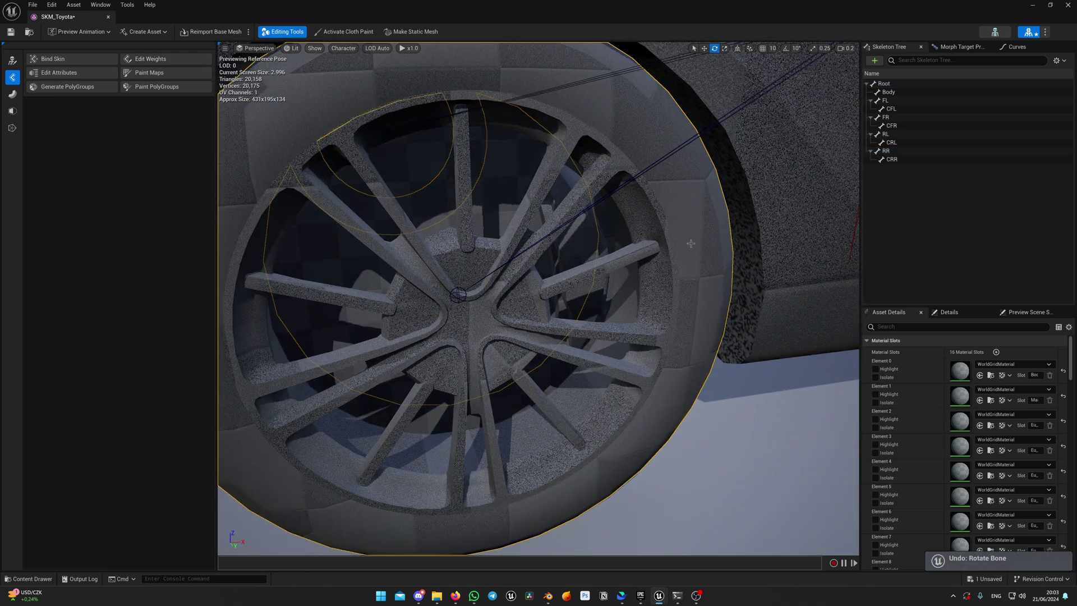
key(s)
scroll(513, 281, up, 2)
right_drag(513, 281, 527, 264)
click(906, 162)
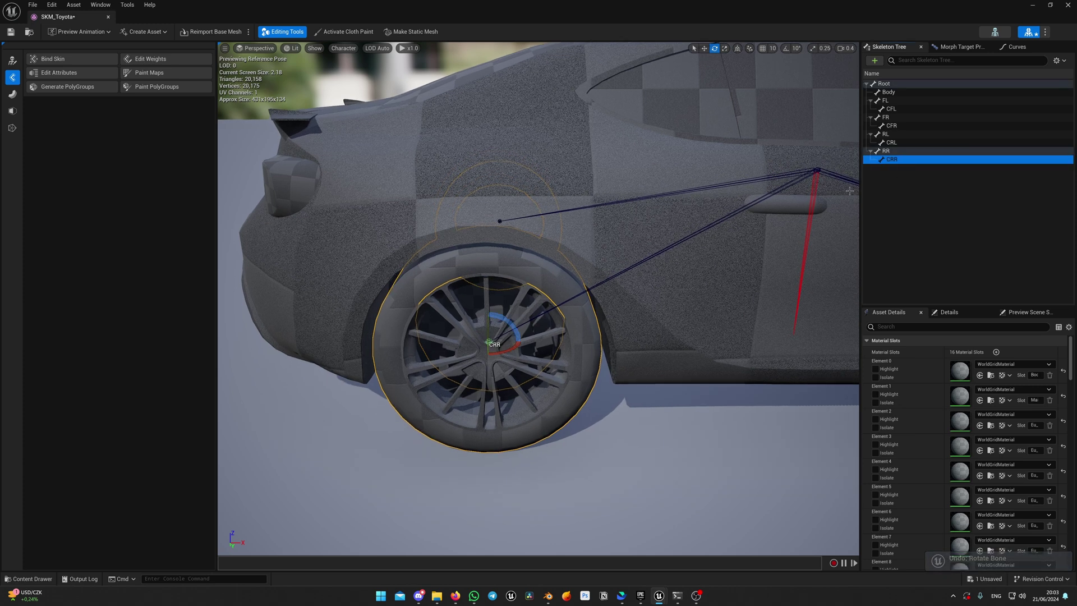
click(892, 152)
click(715, 473)
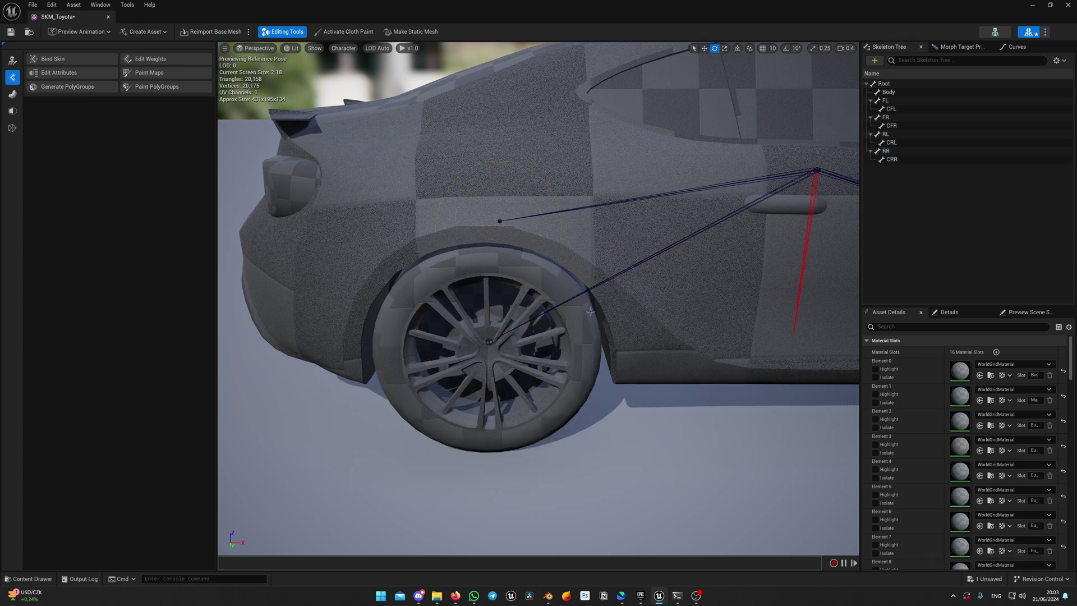
mouse_move(504, 325)
mouse_down()
mouse_move(514, 315)
mouse_move(521, 336)
mouse_up()
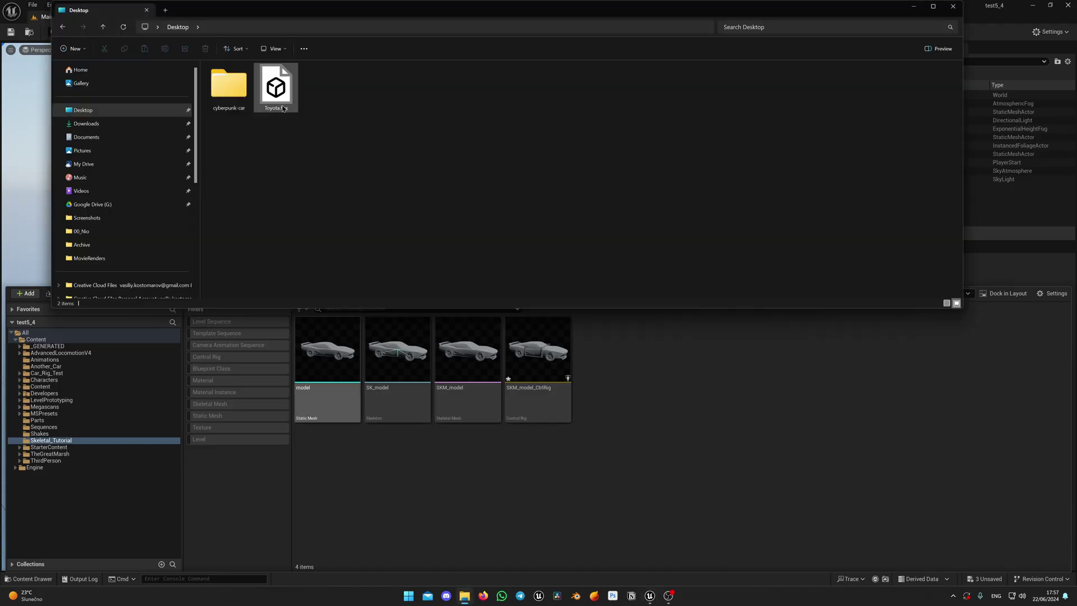
Step: Import Toyota.fbx from the Desktop into the Skeletal_Tutorial folder as a static mesh with the default options
drag(276, 89, 700, 469)
click(913, 7)
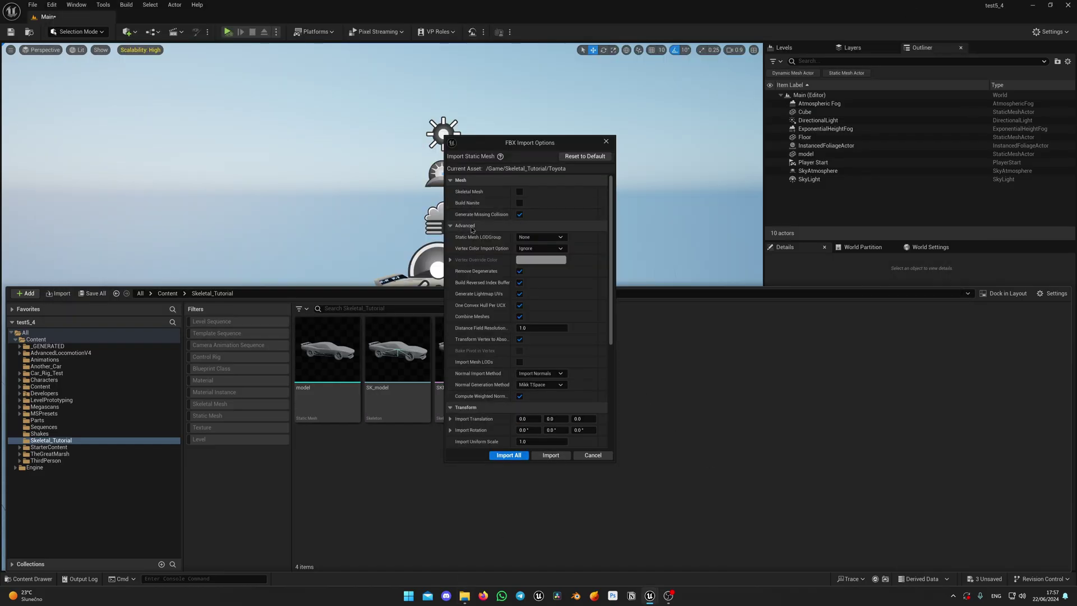
click(500, 455)
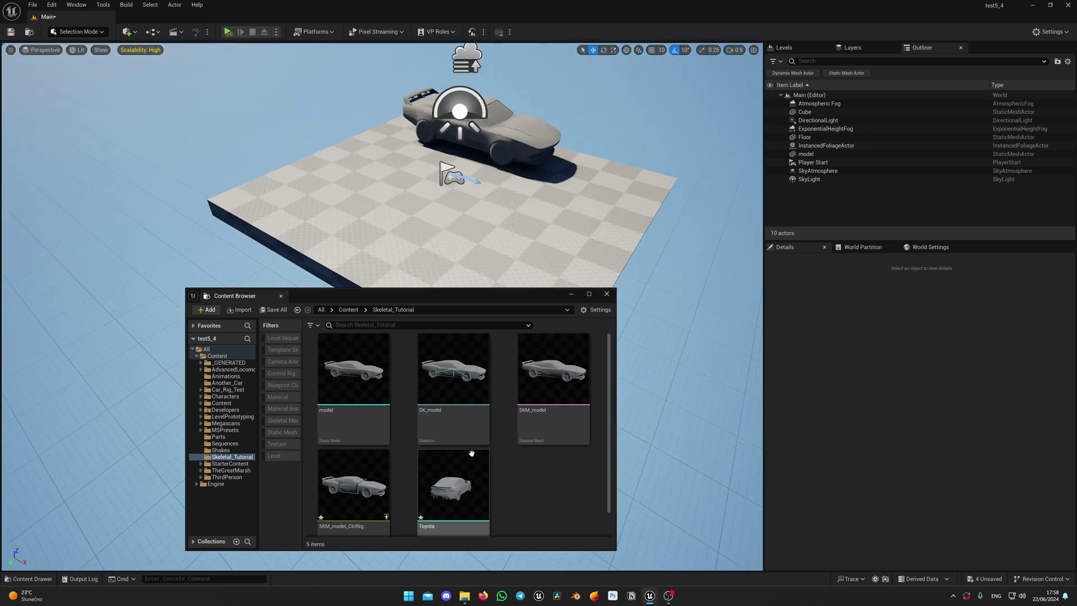
Step: Place the Toyota mesh in the level beside the other car and rotate it 90° about Z
drag(459, 499, 417, 216)
click(607, 294)
key(e)
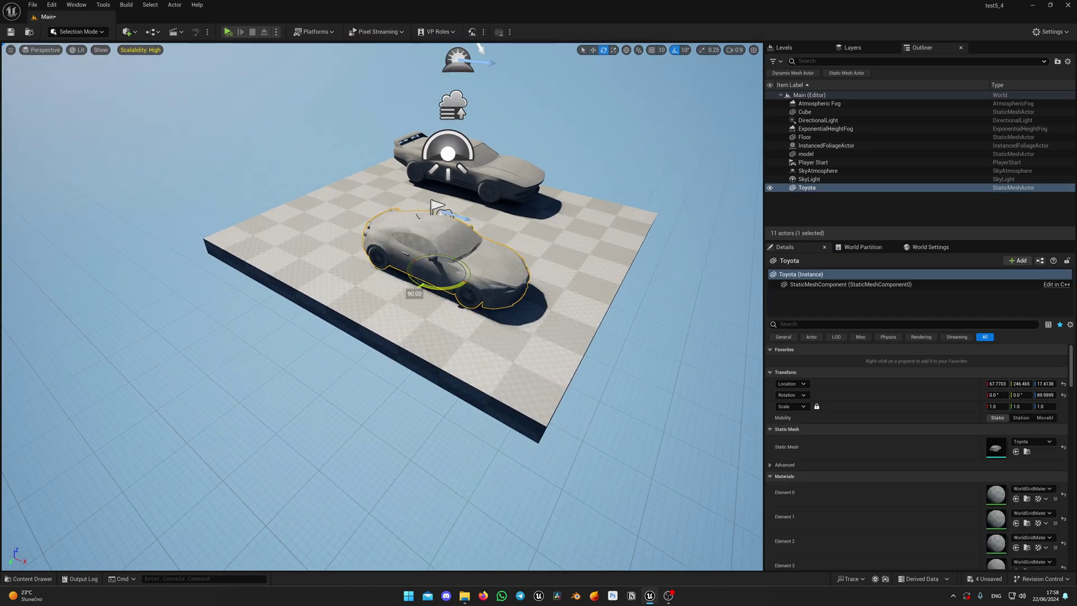
Step: Bake the rotation of the placed Toyota into its mesh with the Bake Transform modeling tool
key(shift+5)
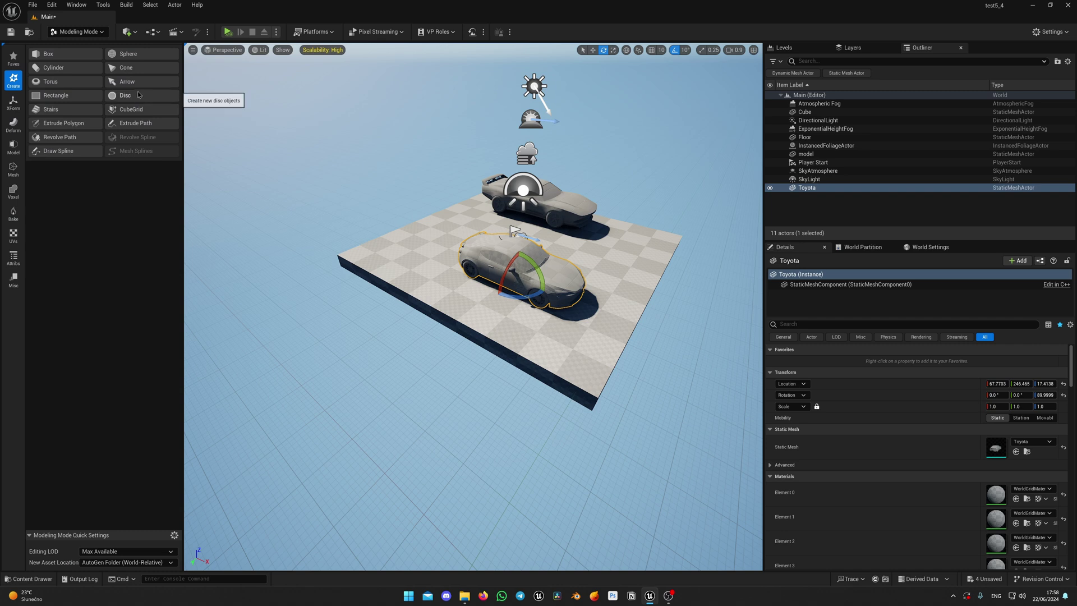
click(15, 103)
click(138, 82)
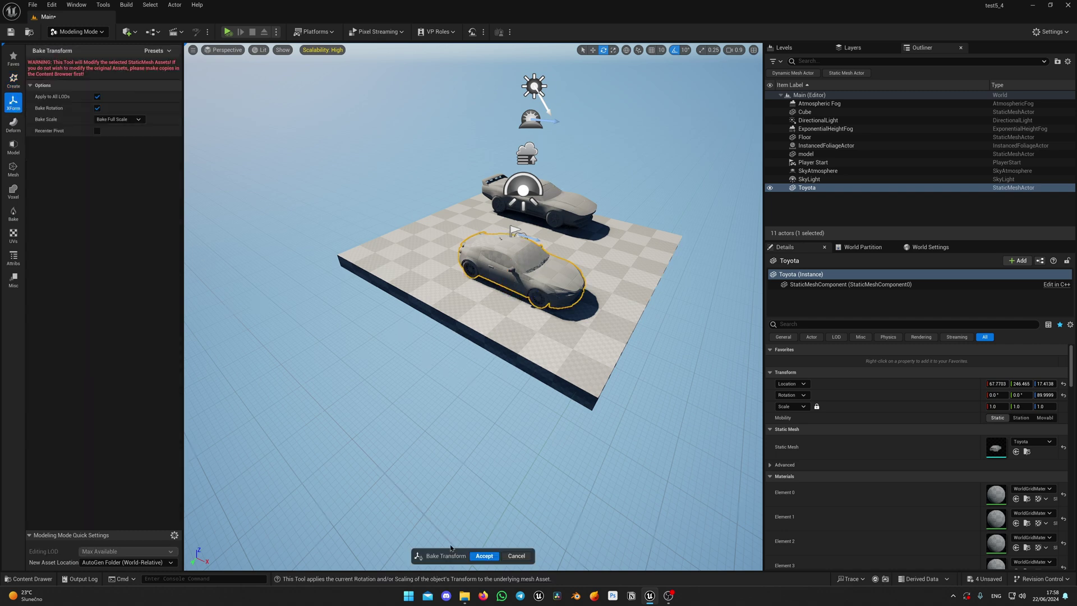
right_drag(573, 329, 589, 317)
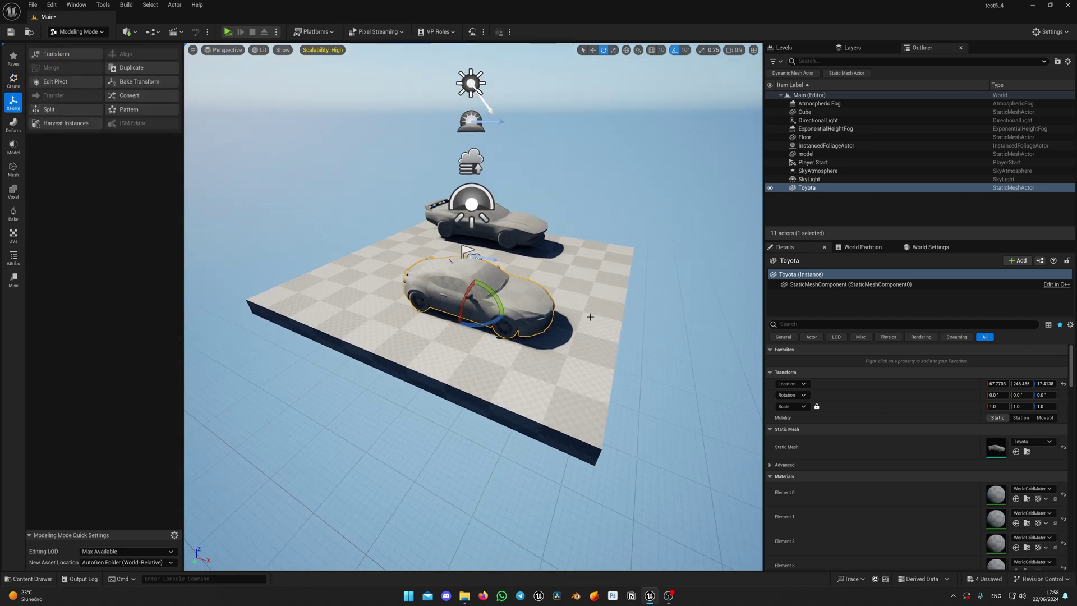
Step: Set the Toyota static mesh's import rotation to 90° about Z and reimport the base mesh
double_click(1003, 455)
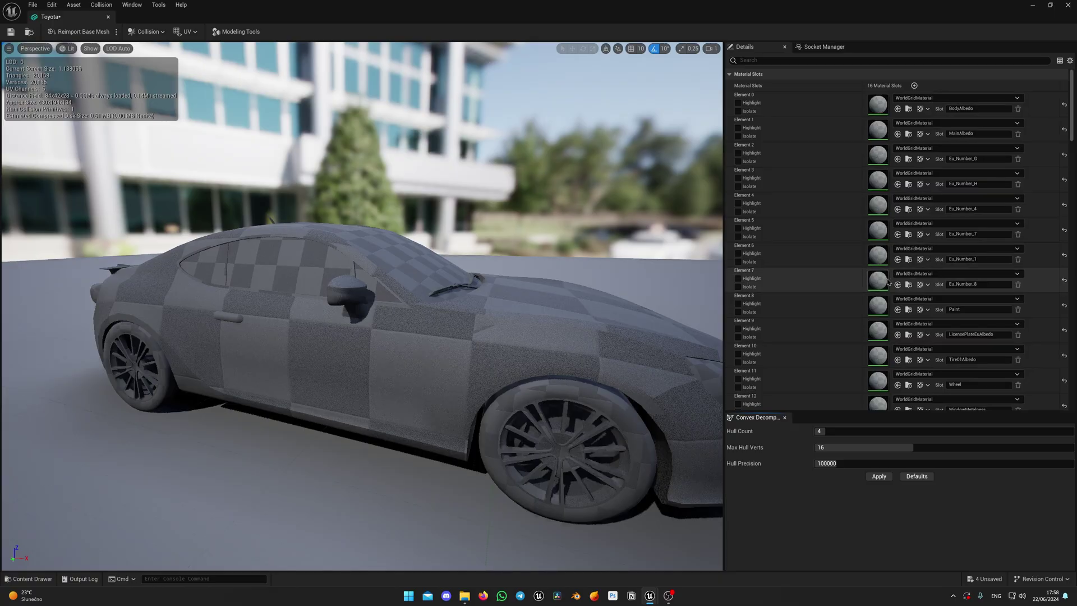
scroll(858, 280, down, 10)
scroll(853, 274, down, 1)
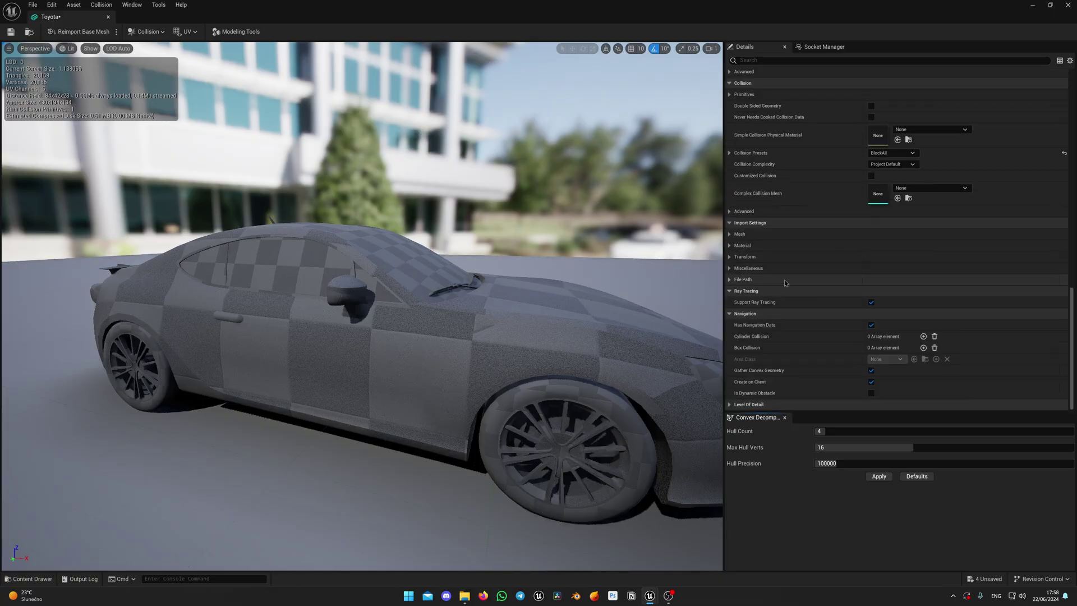
click(730, 256)
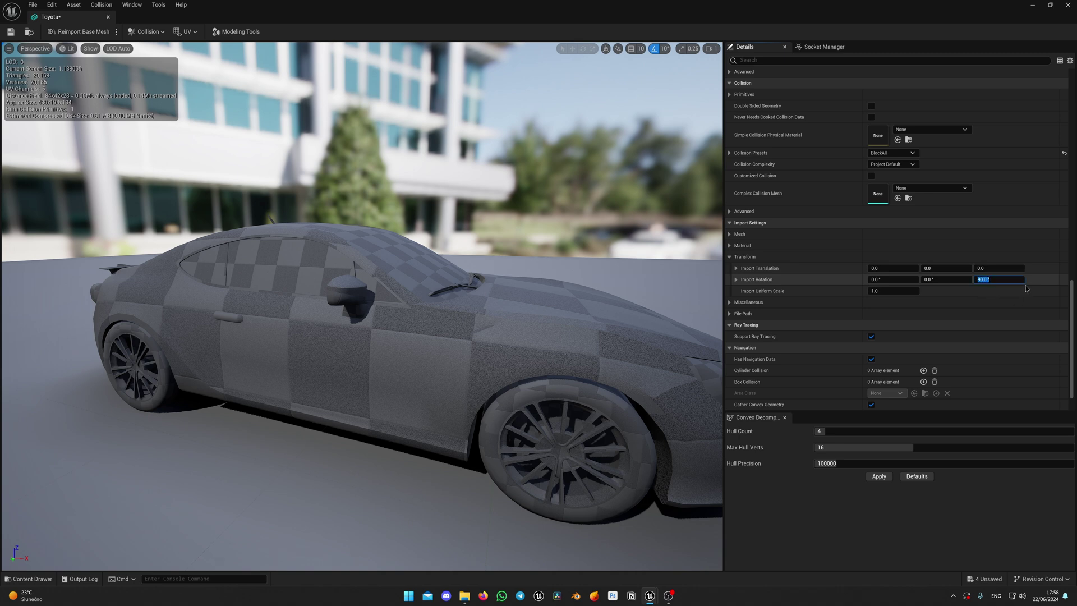
click(84, 33)
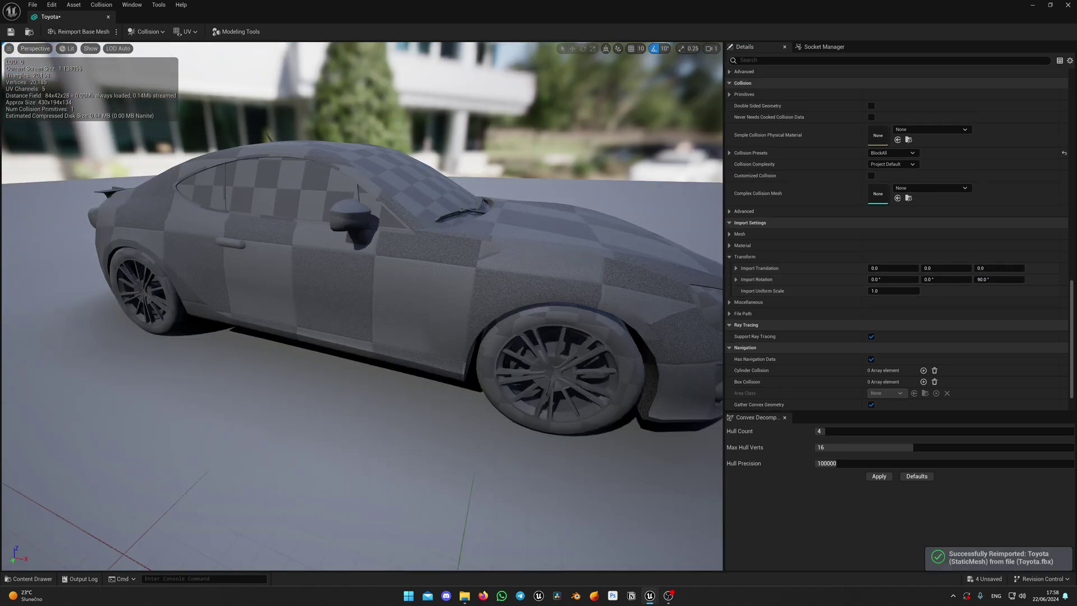
Step: Save the reimported Toyota static mesh and close its editor
scroll(337, 272, down, 1)
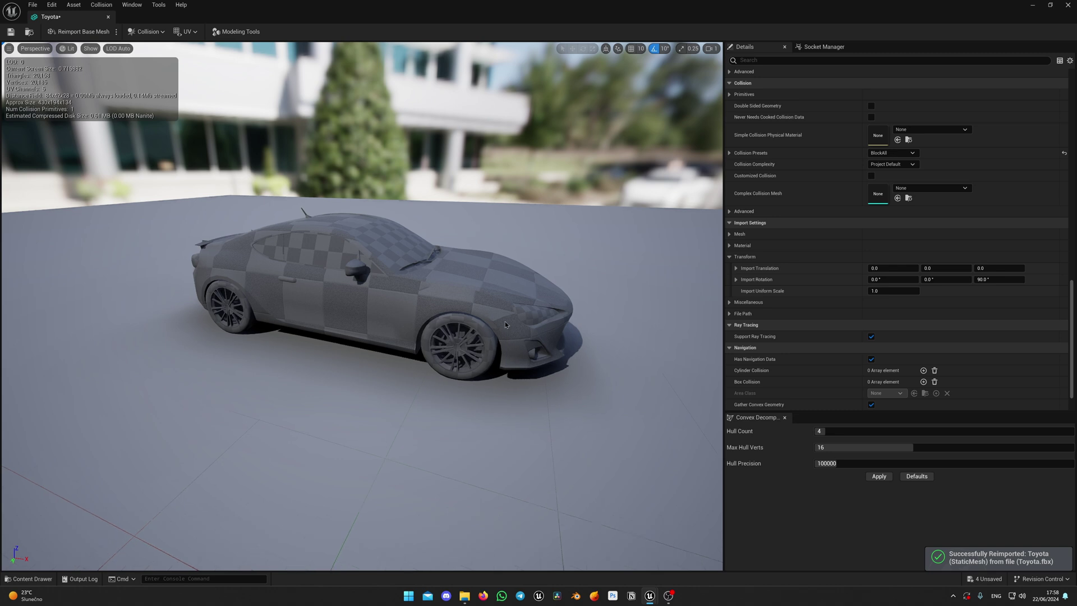
click(12, 33)
click(109, 18)
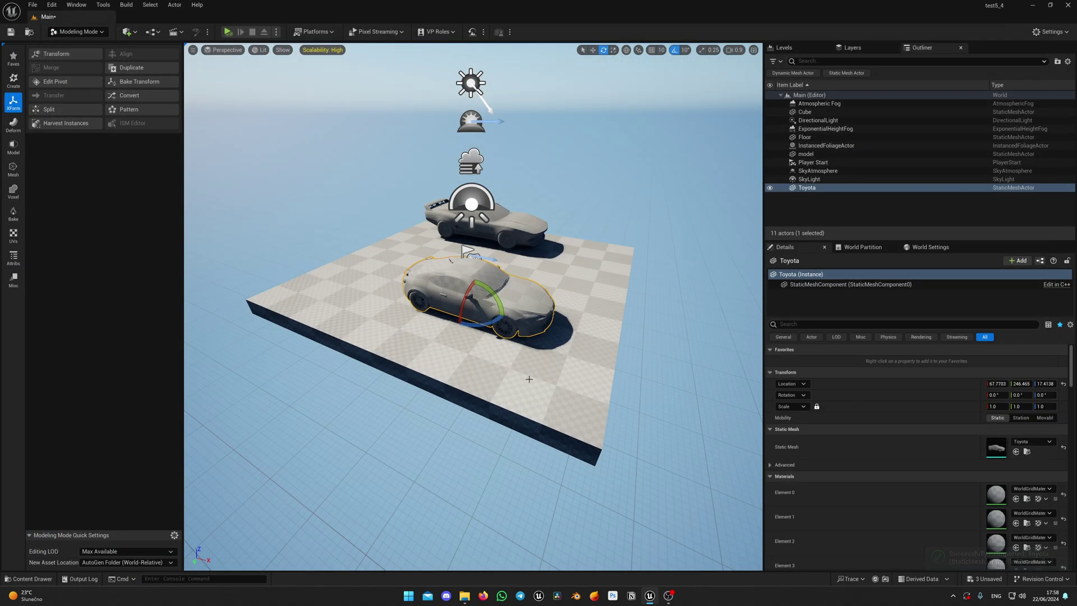
Step: Leave modeling mode for selection mode and delete the Toyota actor from the level
right_drag(528, 375, 555, 381)
key(shift+1)
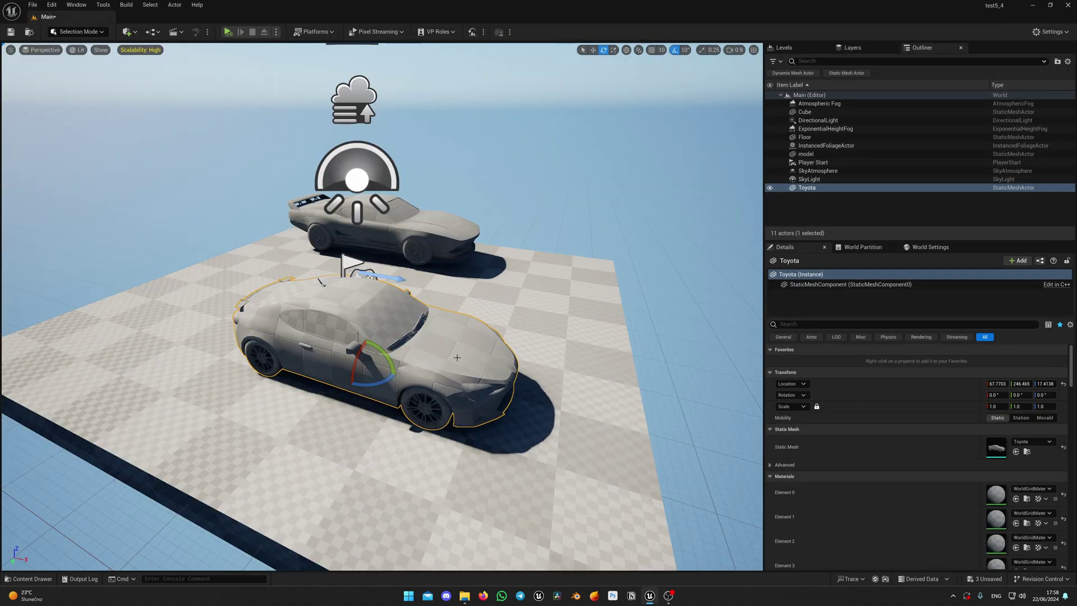
key(Delete)
Step: Convert the Toyota static mesh to a skeletal mesh using the existing skeleton SK_Cyberpunk_Car_Skeletal
key(ctrl+space)
click(610, 368)
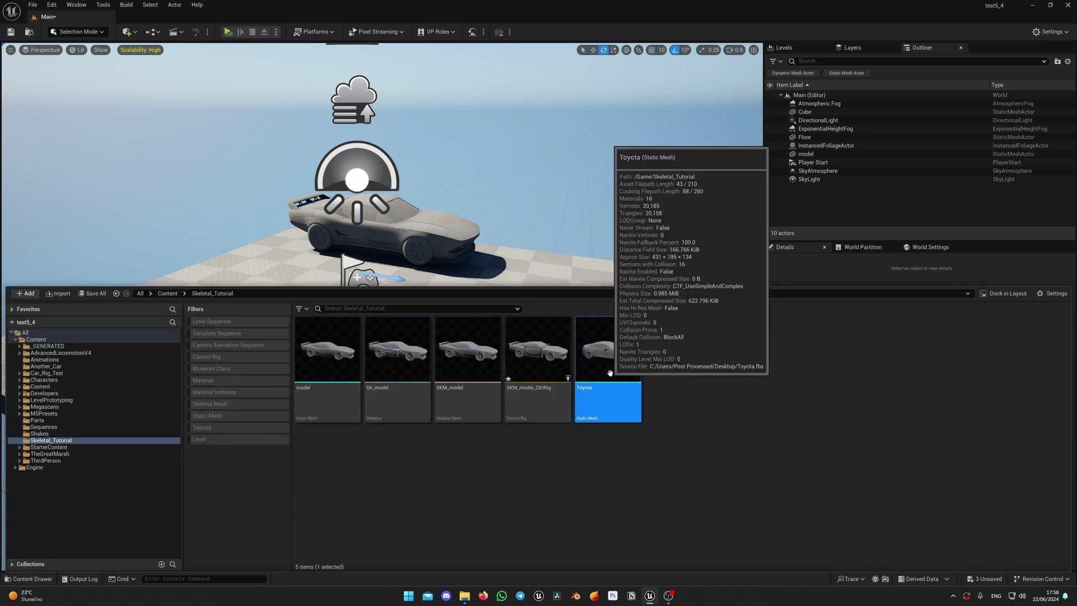
right_click(611, 377)
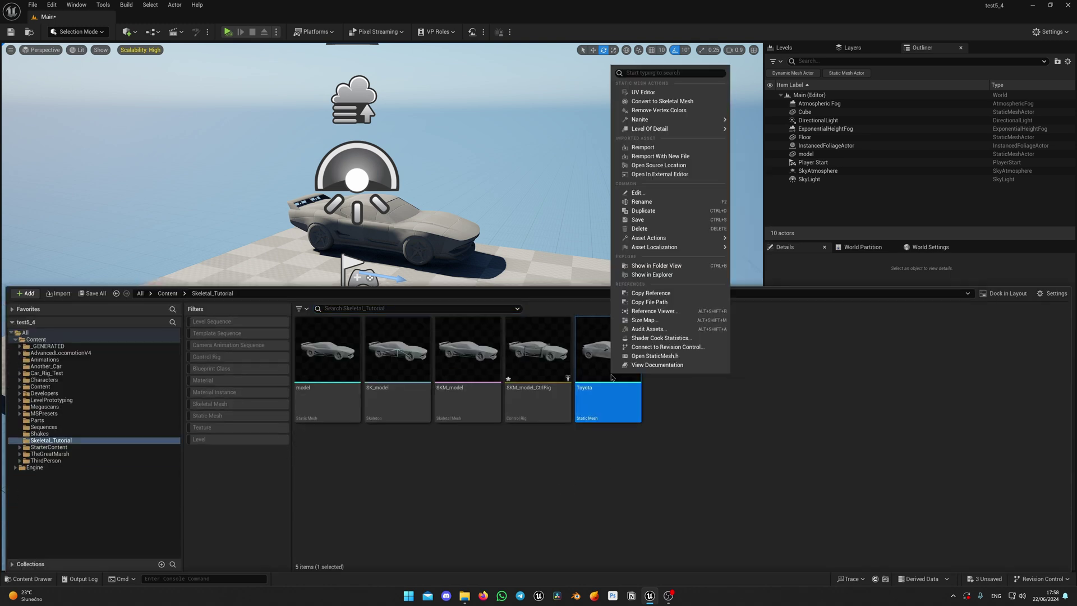
click(700, 101)
click(542, 327)
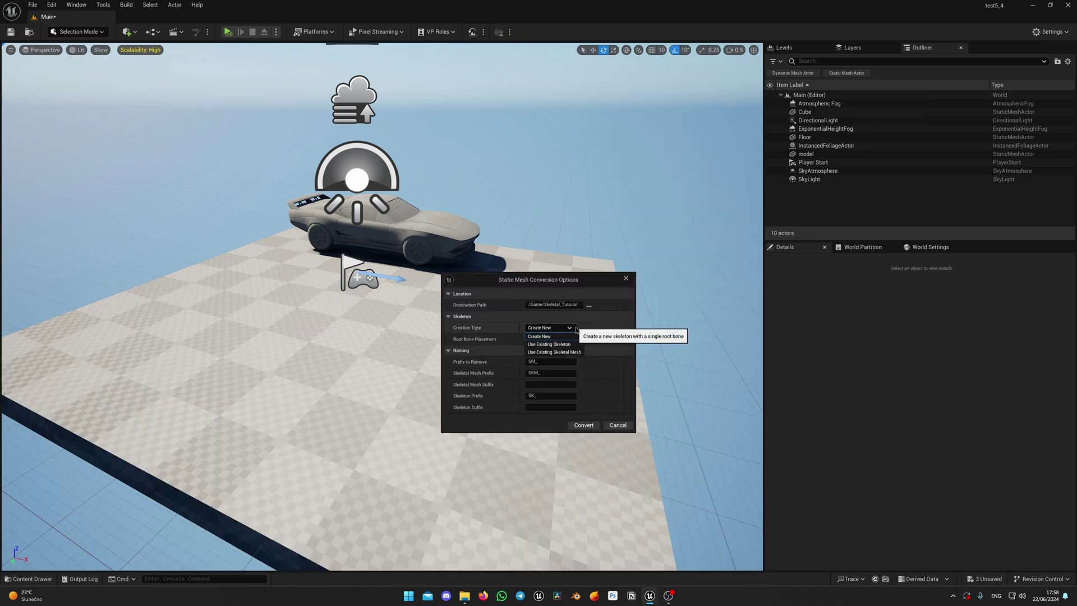
click(572, 344)
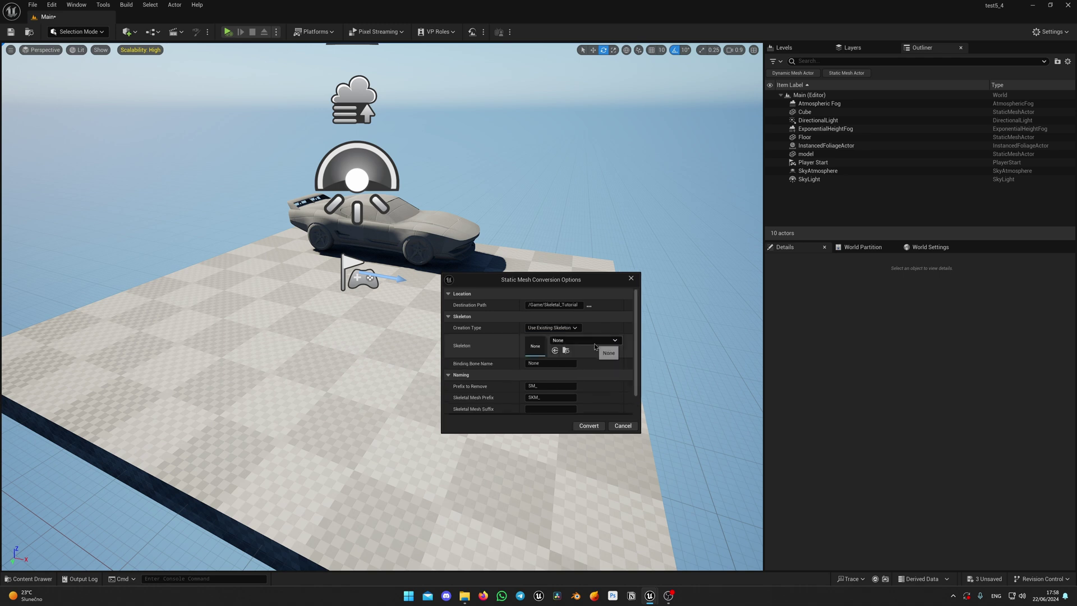
click(591, 341)
scroll(622, 449, down, 5)
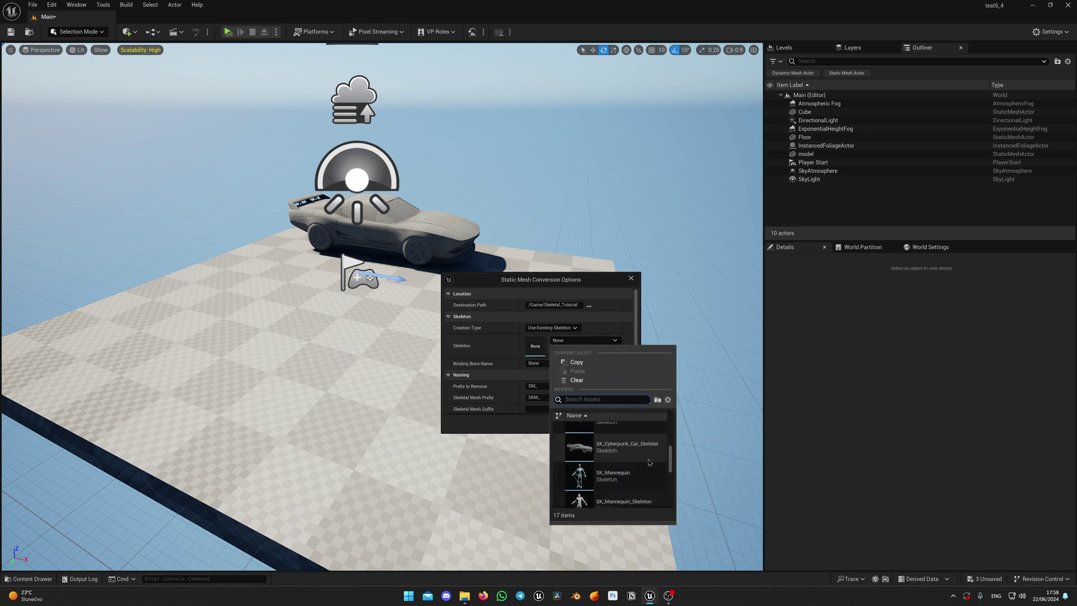
click(622, 474)
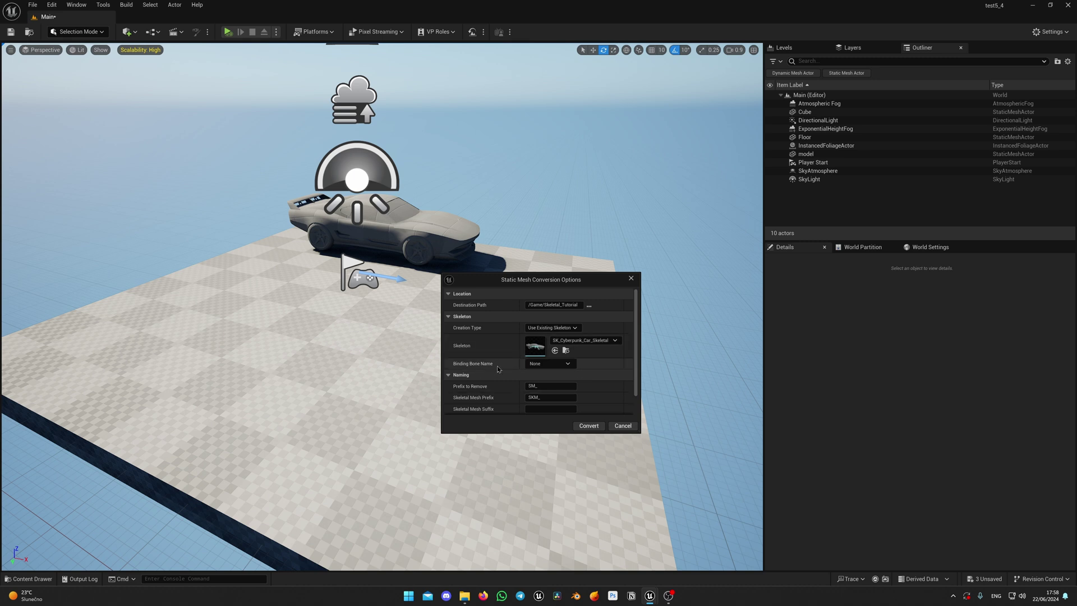
click(594, 428)
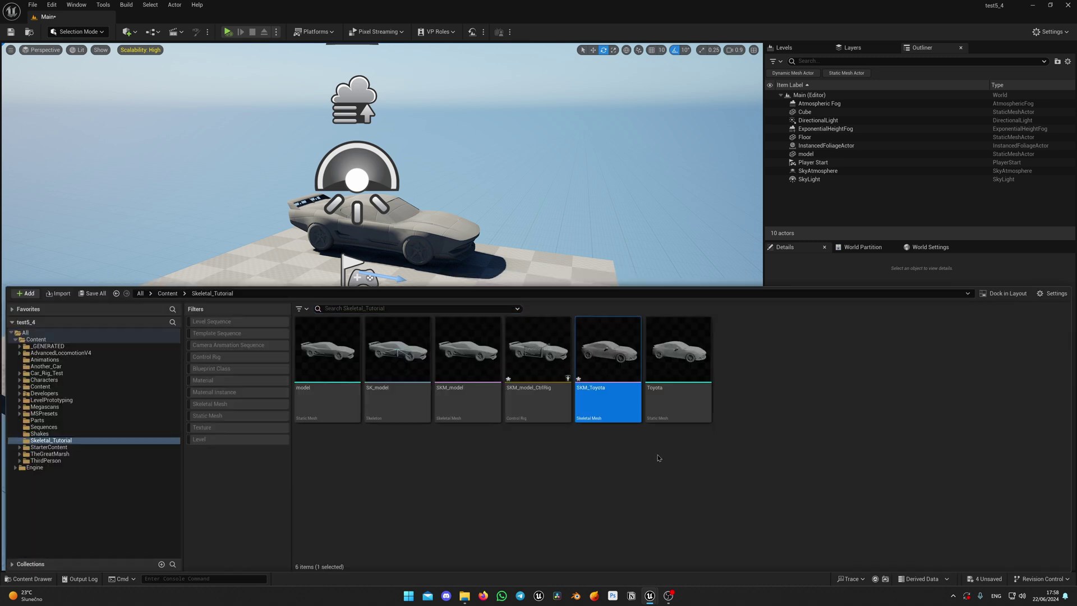
Step: Open the SKM_Toyota skeletal mesh and examine the placement of its Body and RL wheel bones
double_click(609, 350)
scroll(593, 335, up, 5)
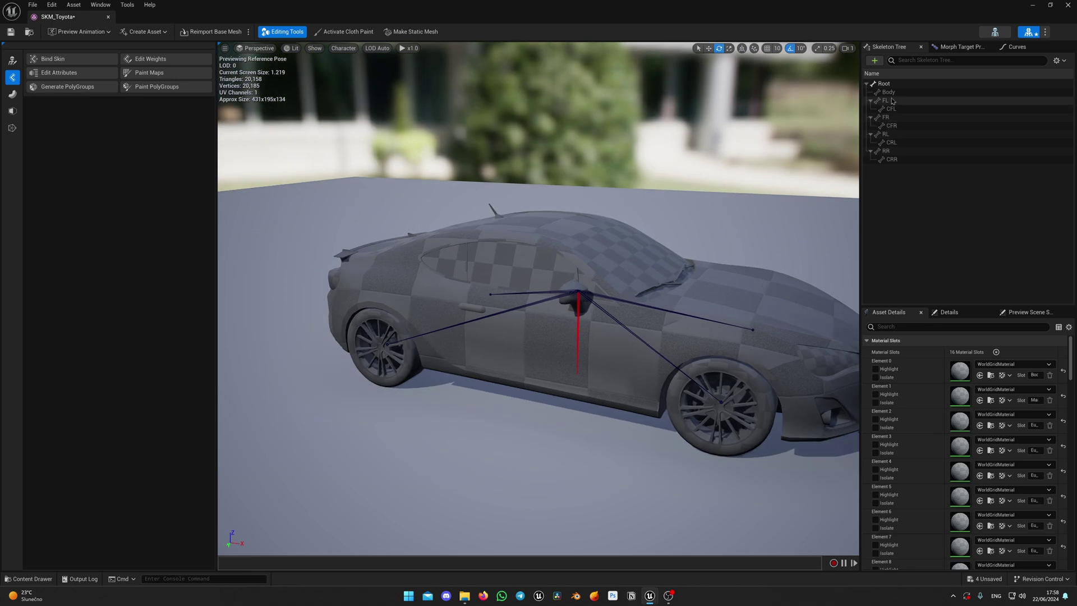
click(890, 92)
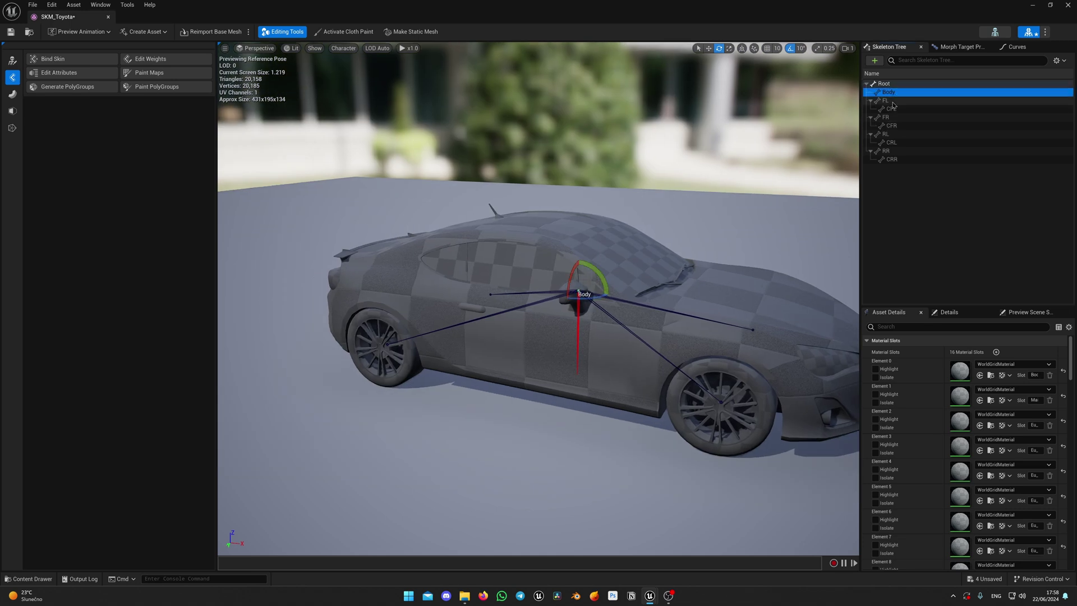
click(893, 134)
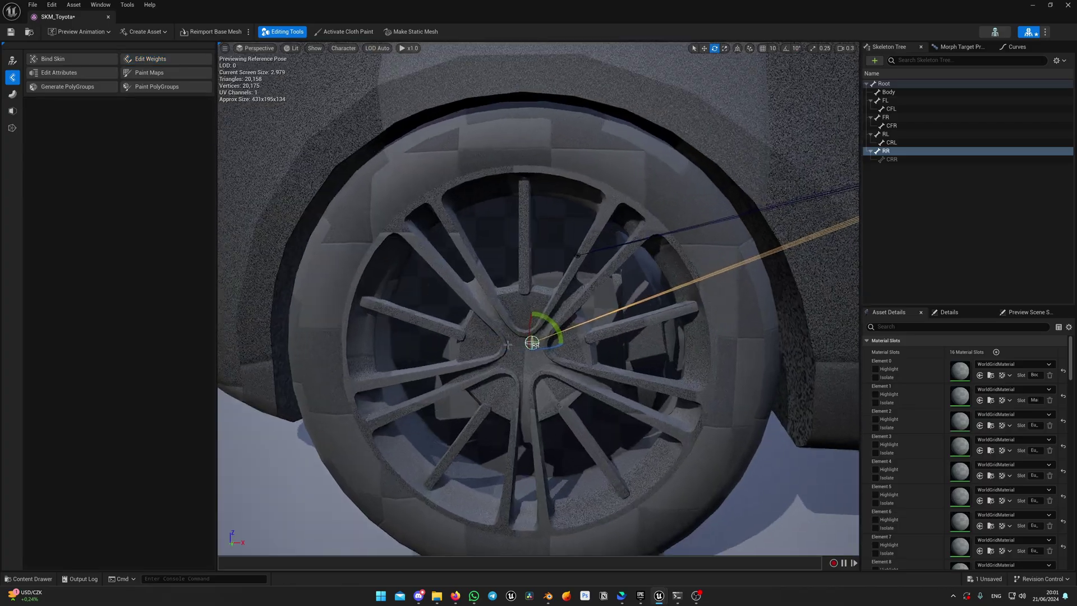
Step: Try rotating the RR wheel bone of SKM_Toyota and undo the rotation
drag(555, 327, 566, 365)
key(ctrl+z)
key(ctrl+z)
key(ctrl+z)
right_drag(566, 364, 603, 345)
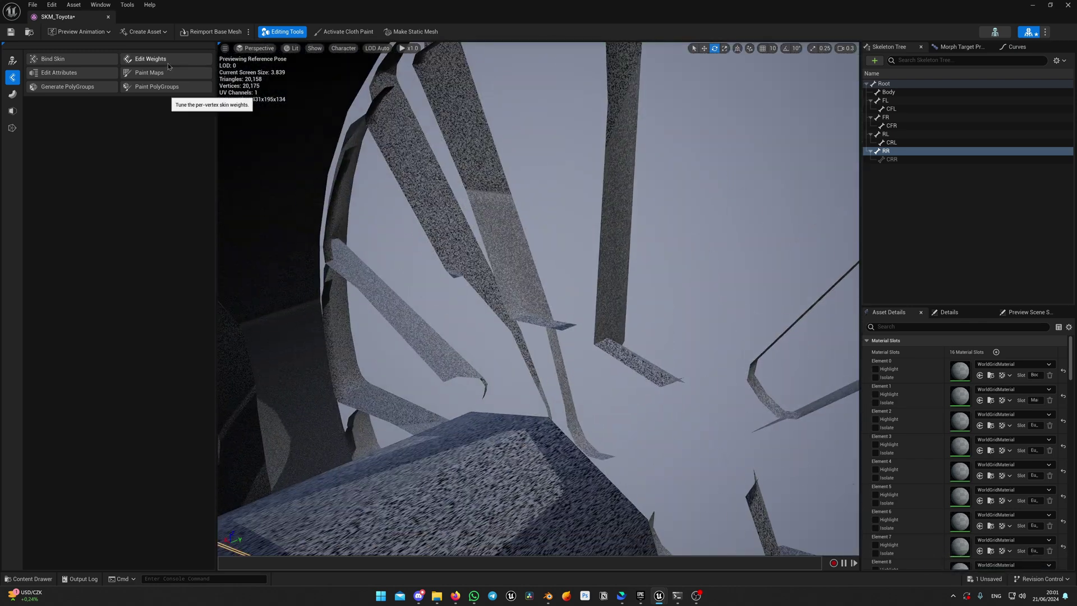
Step: Start editing the Toyota's skin weights and change the viewport's view mode
click(154, 59)
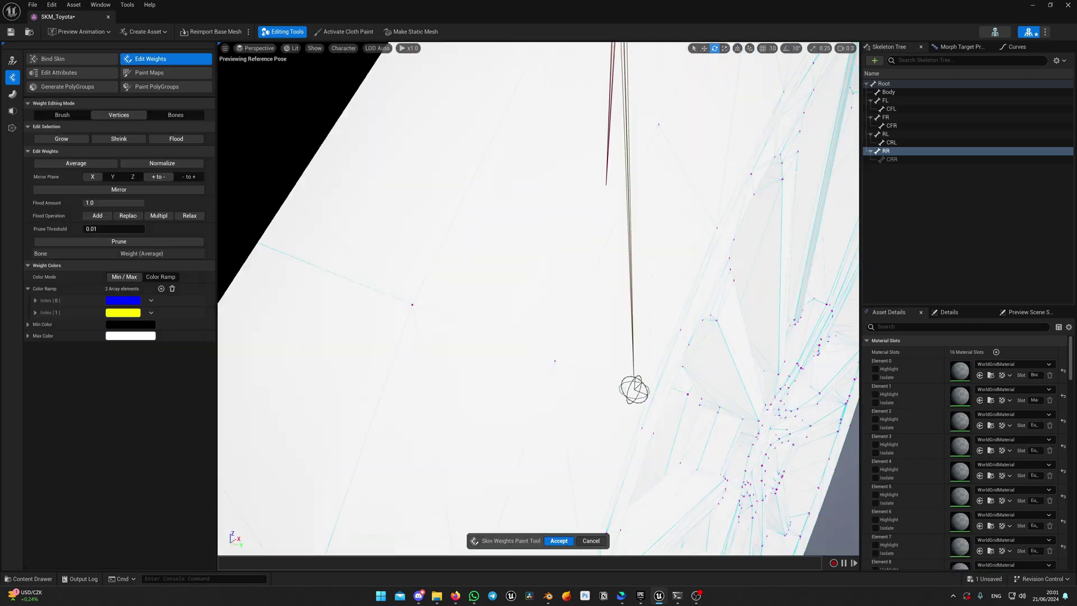
mouse_move(449, 224)
right_down()
mouse_move(392, 224)
mouse_move(381, 213)
mouse_move(415, 202)
mouse_move(443, 224)
right_up()
click(291, 48)
click(317, 101)
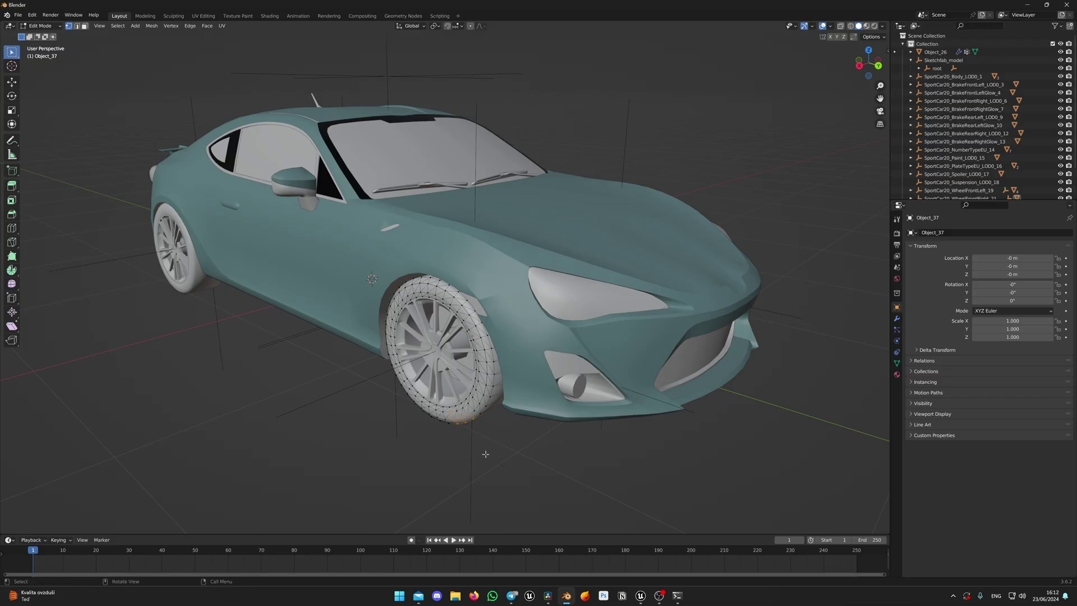
Step: Switch to Blender and select all linked geometry of the Toyota's front tyre in Edit Mode
middle_drag(509, 457, 517, 472)
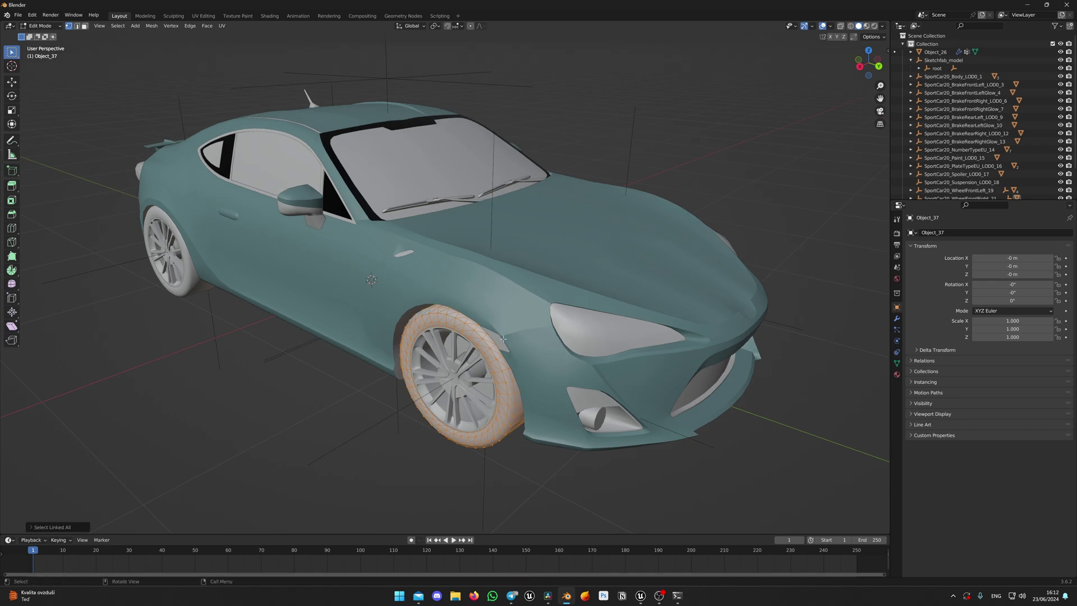
mouse_move(503, 339)
middle_down()
mouse_move(502, 319)
mouse_move(461, 303)
mouse_move(507, 329)
middle_up()
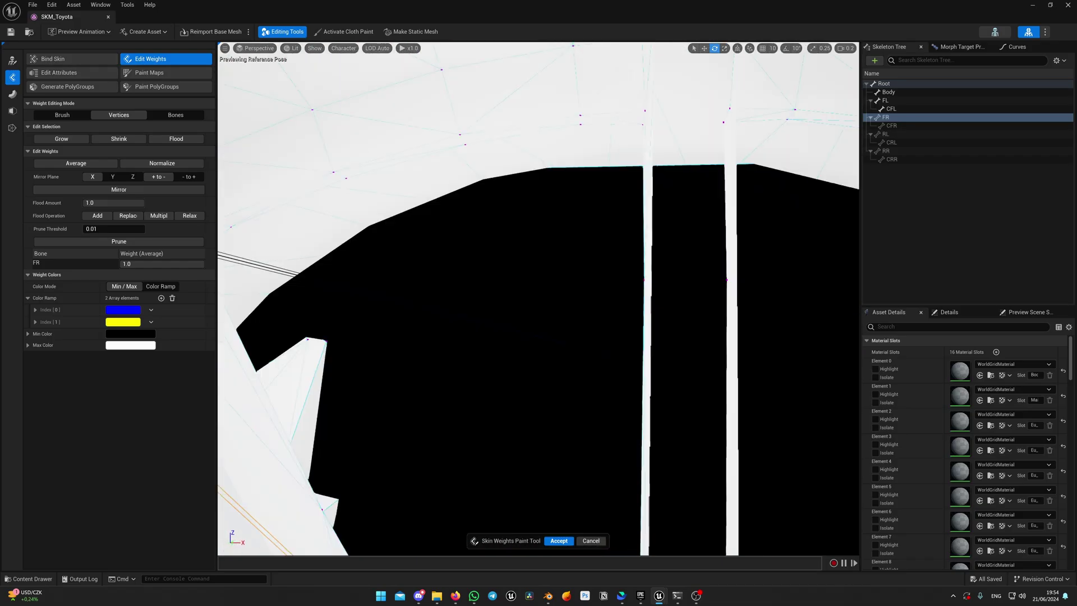
Step: In Unreal's skin weights tool, box-select vertices around the Toyota's FR wheel and accept the weight edit
right_drag(539, 298, 697, 336)
key(s)
scroll(707, 298, down, 1)
drag(449, 403, 682, 292)
scroll(505, 302, up, 3)
right_drag(392, 292, 448, 337)
key(w)
click(559, 541)
Step: Rotate the right forearm control of the armor_core_rig control rig
right_drag(504, 381, 456, 357)
mouse_move(436, 362)
mouse_down()
mouse_move(488, 426)
mouse_move(437, 364)
mouse_up()
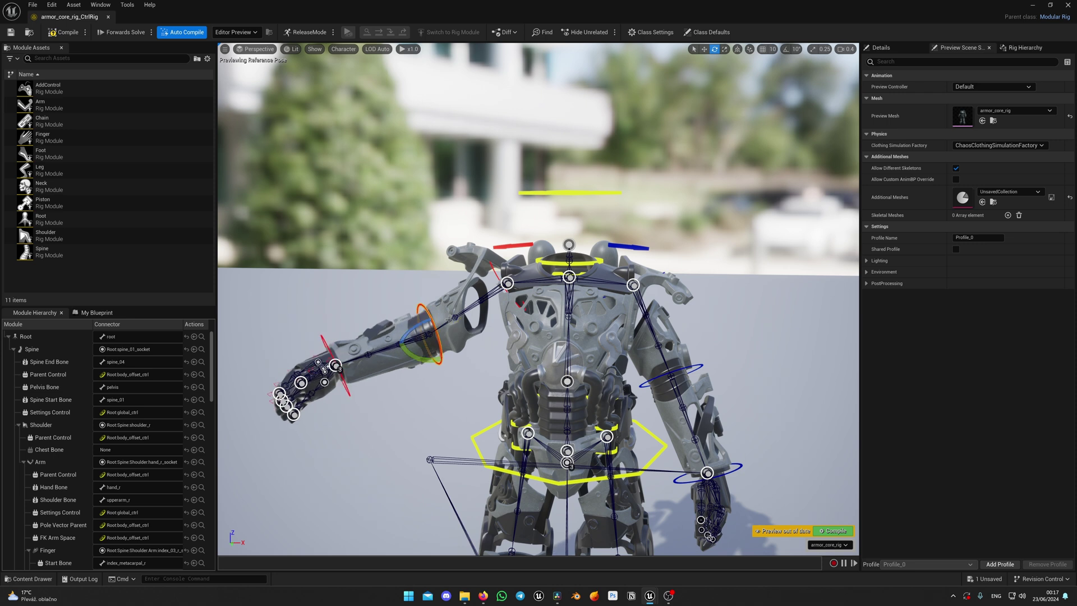
key(w)
right_drag(449, 320, 466, 326)
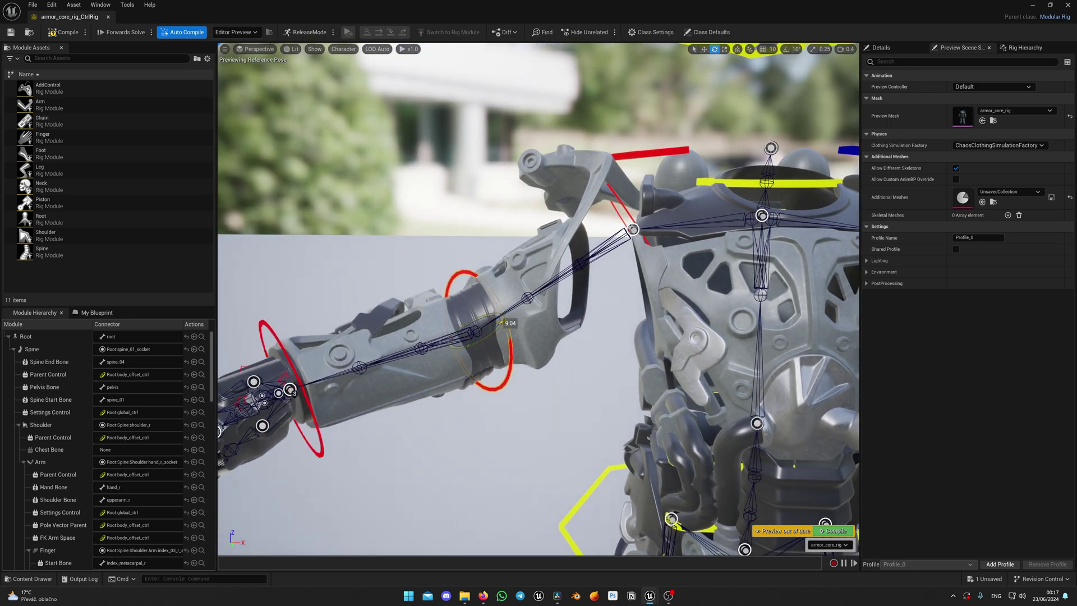
drag(501, 324, 502, 321)
key(s)
right_drag(501, 321, 538, 325)
key(a)
key(w)
Step: Select the armour rig's right hand control and examine the hand and finger controls
click(524, 347)
key(d)
key(w)
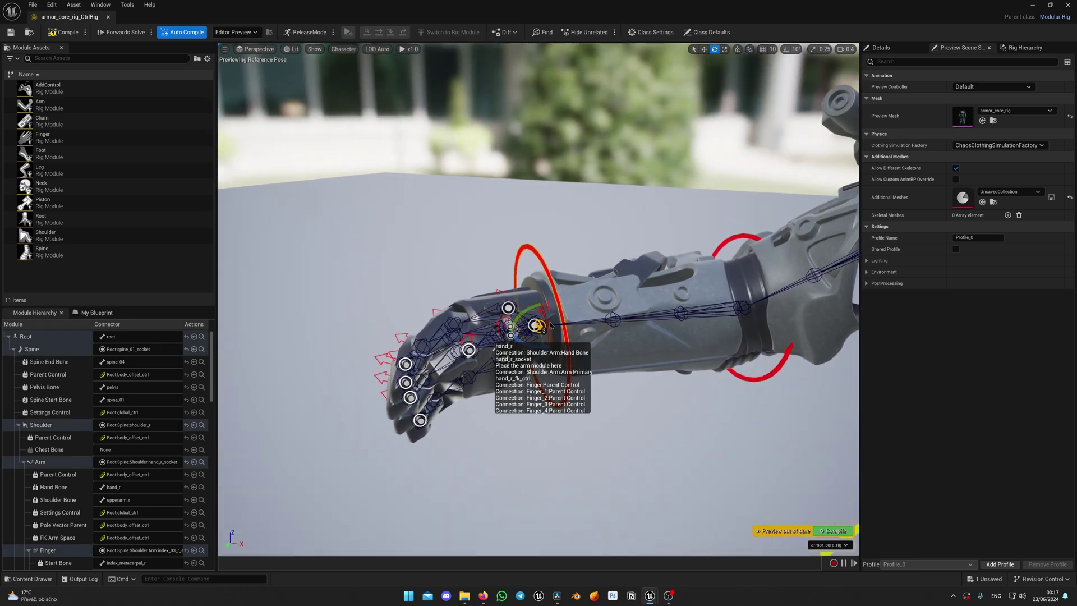
key(a)
key(q)
right_drag(582, 272, 599, 255)
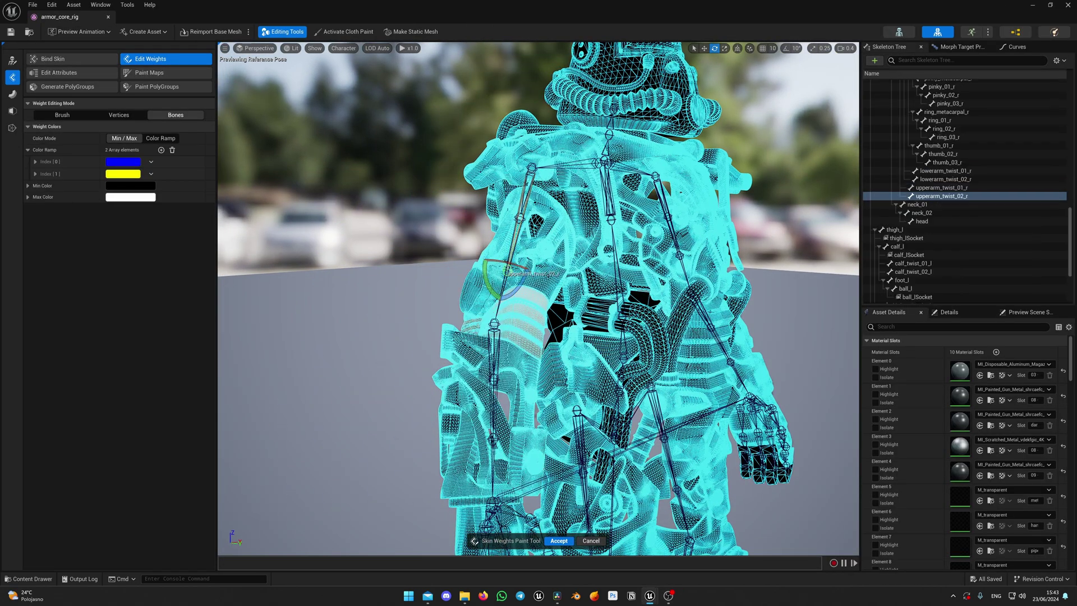
Step: Examine the armor_core_rig skin weights of the upperarm_r, spine_04 and thigh_twist_02_r bones
click(525, 195)
right_drag(524, 194, 670, 199)
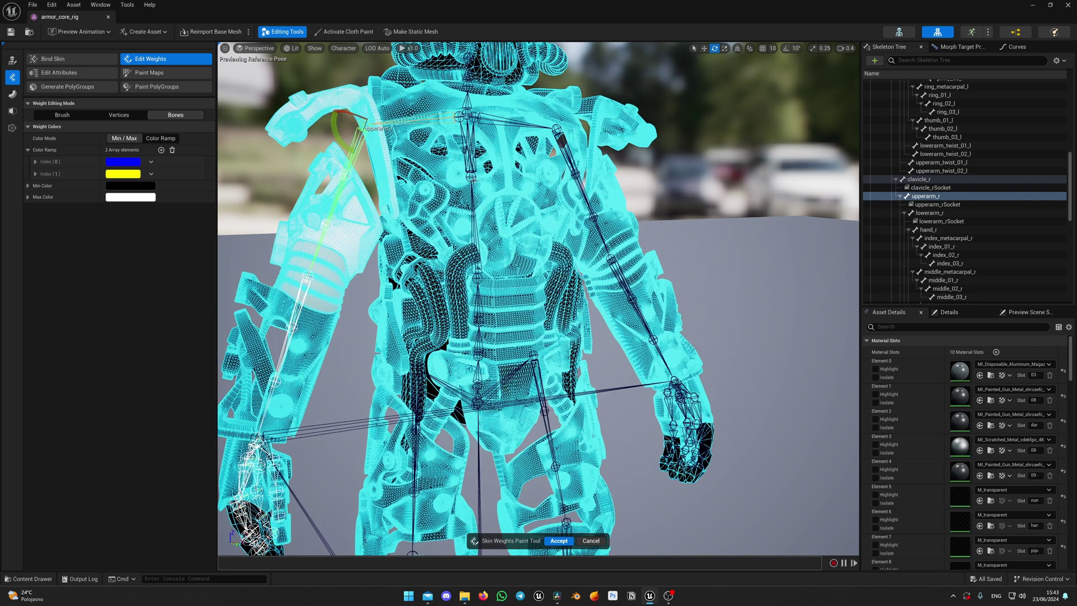
click(474, 180)
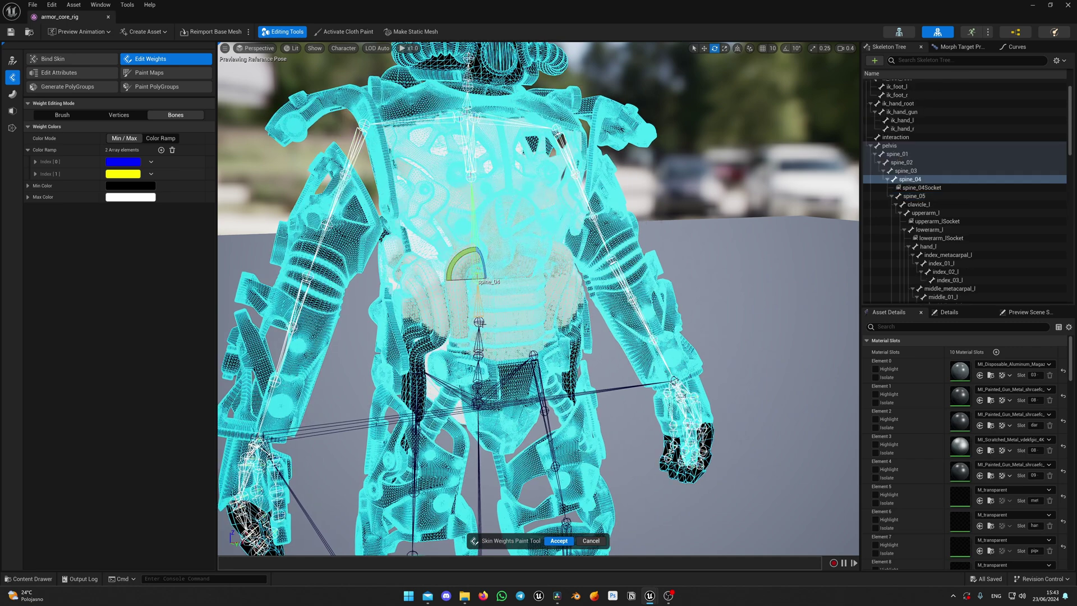
right_drag(555, 383, 503, 359)
click(509, 311)
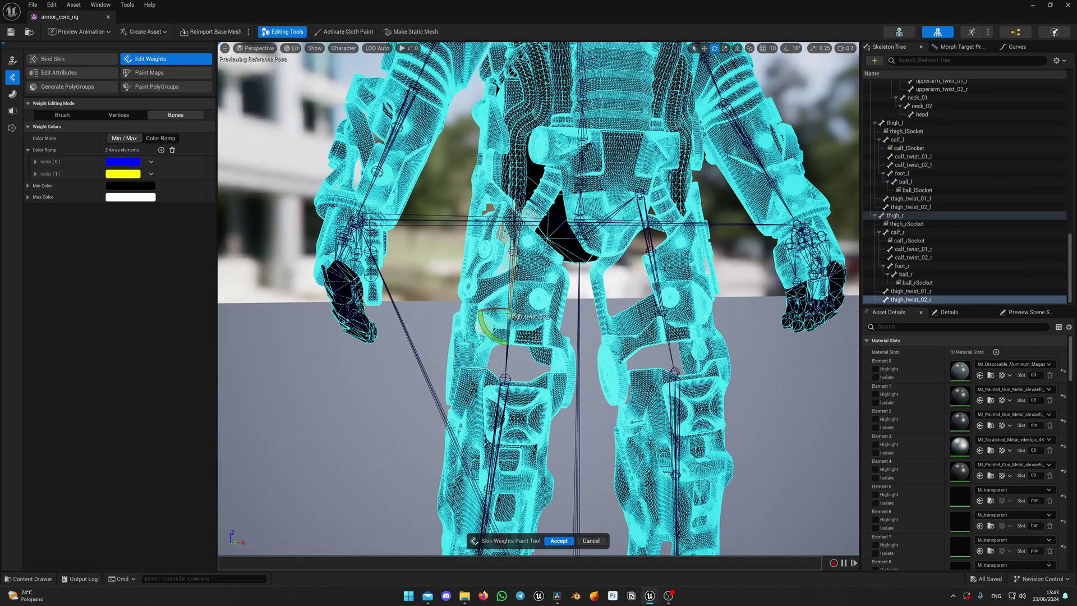
Step: Examine the armour's leg skin weights by selecting the calf_r, right foot and thigh_l bones
click(499, 416)
key(q)
mouse_move(499, 416)
right_down()
mouse_move(483, 399)
mouse_move(484, 430)
right_up()
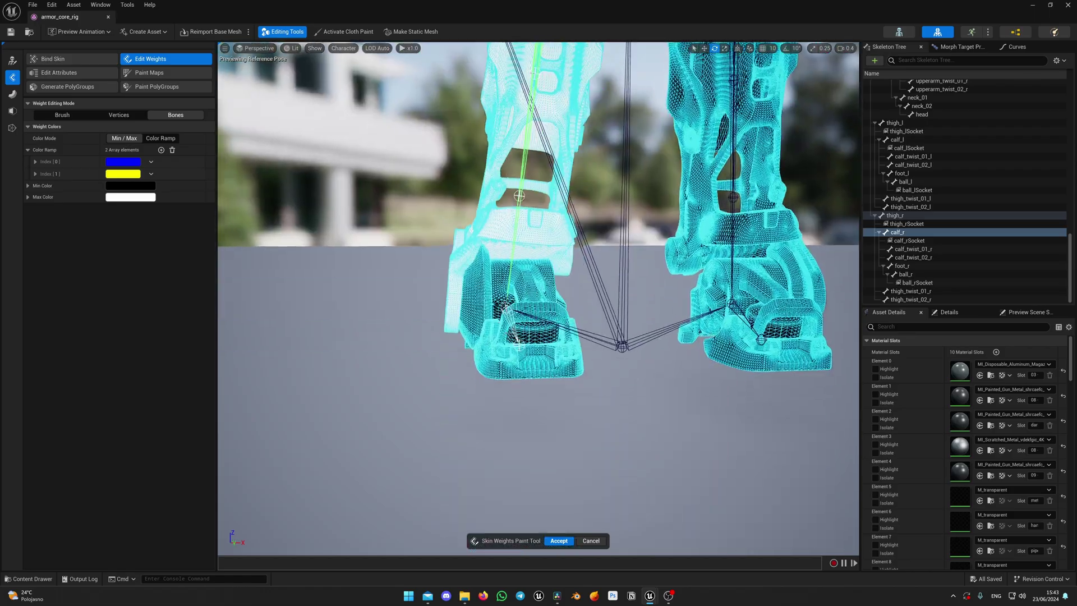
click(519, 340)
key(e)
right_drag(519, 340, 640, 360)
click(654, 366)
click(632, 267)
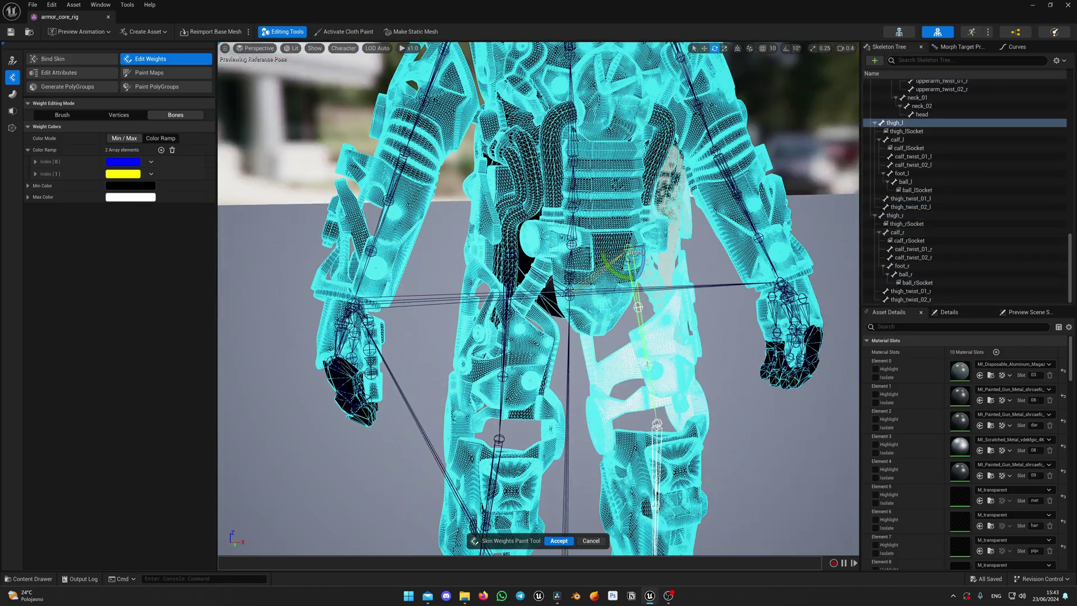
Step: Inspect the left hand's skin weights, selecting the index_03_l finger bone
right_drag(633, 266, 721, 224)
click(642, 267)
click(578, 292)
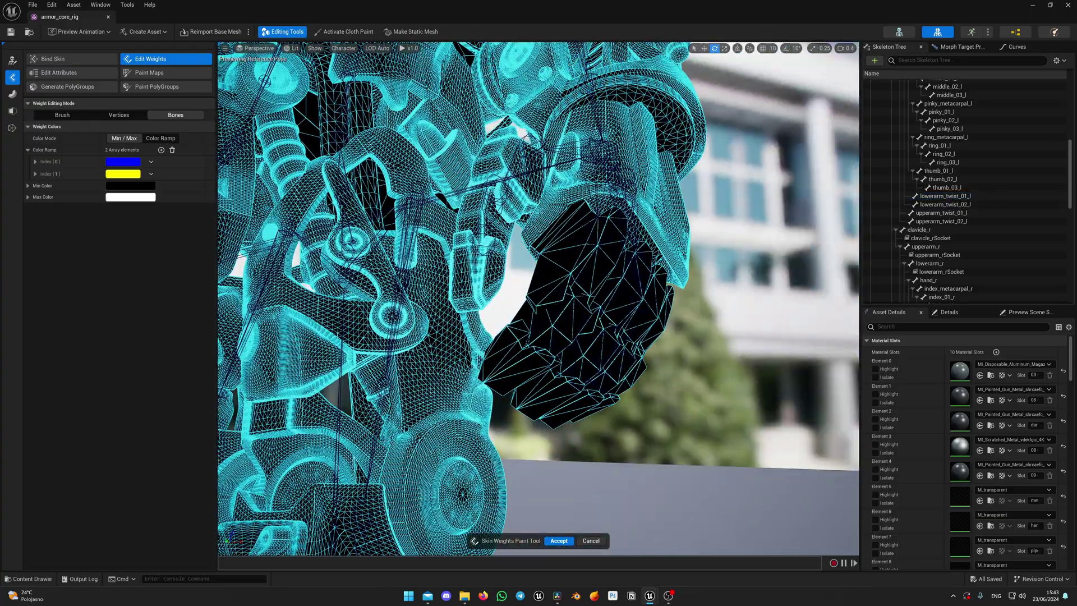
click(609, 179)
click(584, 260)
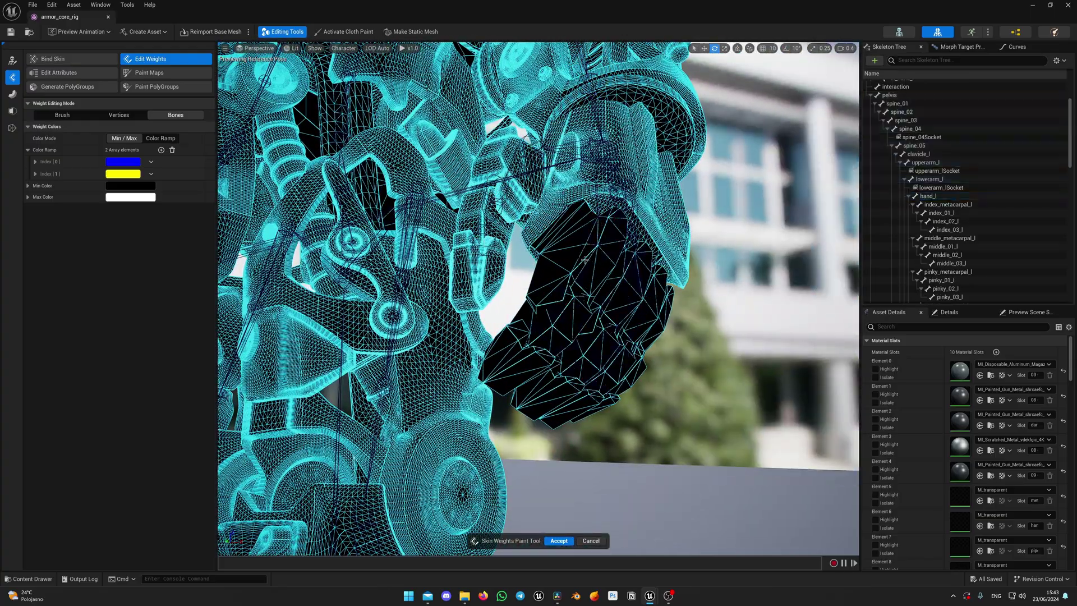
click(590, 233)
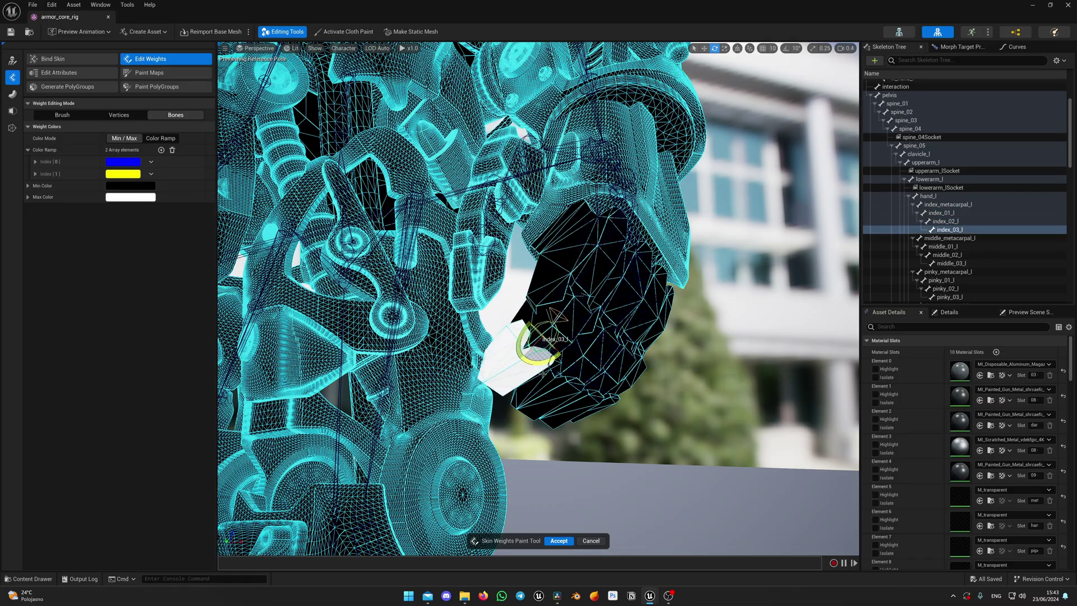
right_drag(542, 373, 639, 391)
key(s)
Step: Examine the armour's skin weights on the lowerarm_twist_02_r and neck_01 bones
click(459, 279)
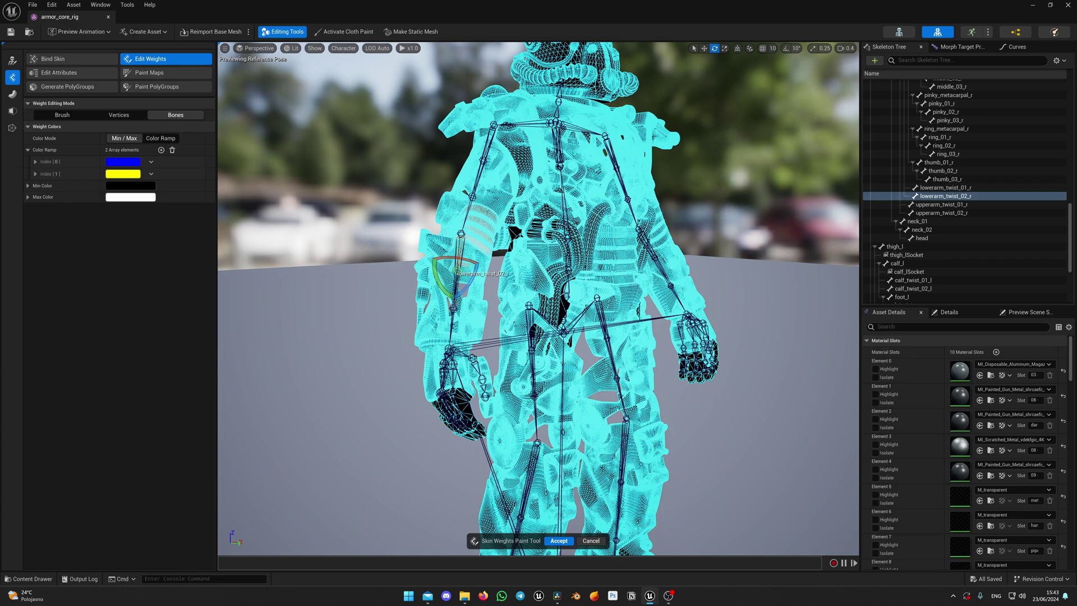
click(460, 240)
right_drag(460, 240, 589, 244)
key(a)
click(495, 276)
right_drag(495, 276, 426, 269)
key(d)
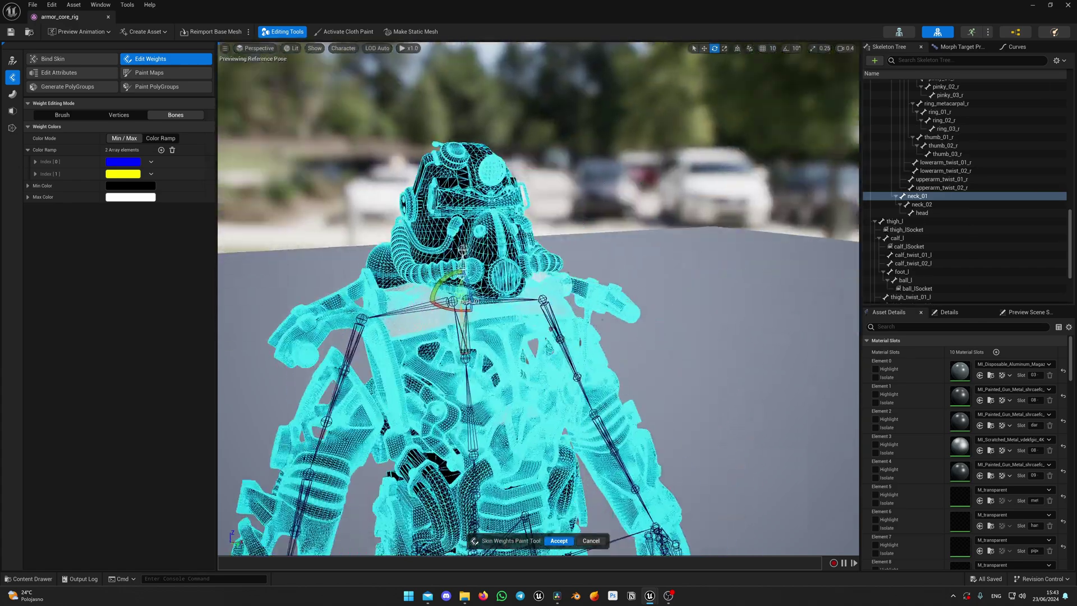
right_drag(542, 372, 542, 372)
key(d)
right_drag(569, 274, 527, 281)
key(a)
right_drag(542, 372, 542, 373)
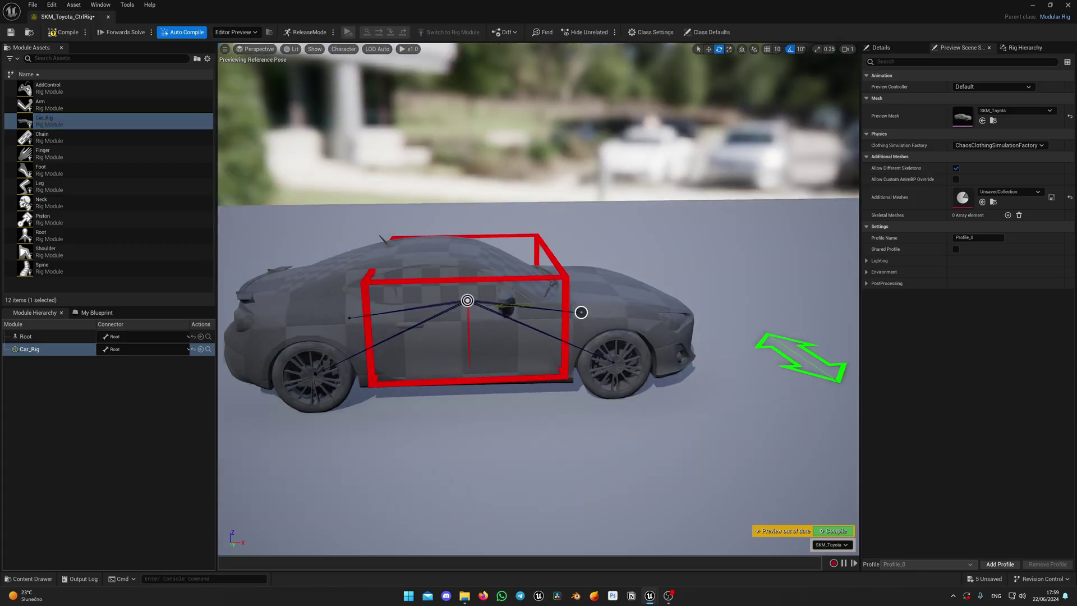
Step: Close the Toyota control rig and connect Forwards Solve's Execute output to the Sequence node in Mustang_Calipers_CtrlRig
click(108, 17)
drag(462, 293, 431, 334)
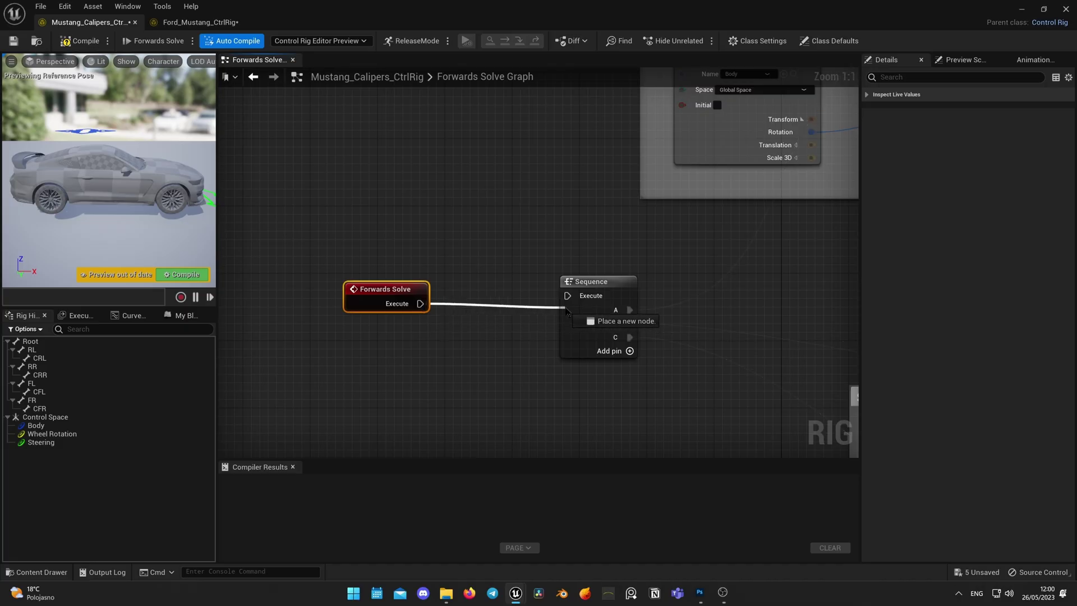
scroll(667, 363, down, 2)
scroll(667, 364, down, 5)
right_drag(667, 363, 453, 247)
scroll(454, 264, up, 2)
click(418, 229)
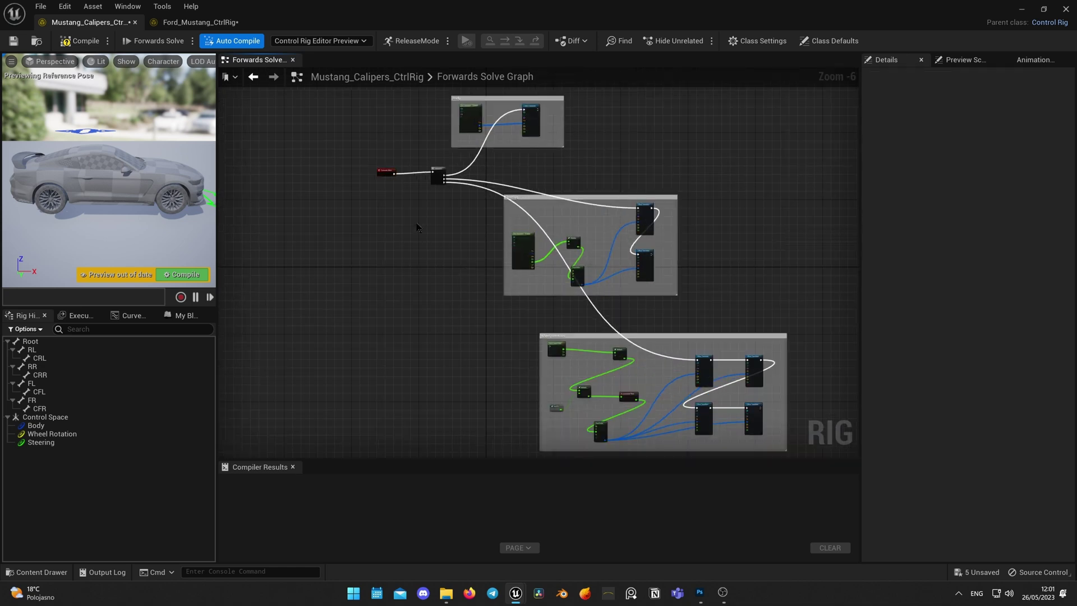
Step: Enlarge the Mustang rig's preview viewport and open the content drawer on the Mustang_Tutorial folder
right_drag(190, 207, 160, 197)
drag(217, 216, 459, 219)
drag(251, 307, 251, 373)
right_drag(251, 224, 321, 288)
key(ctrl+space)
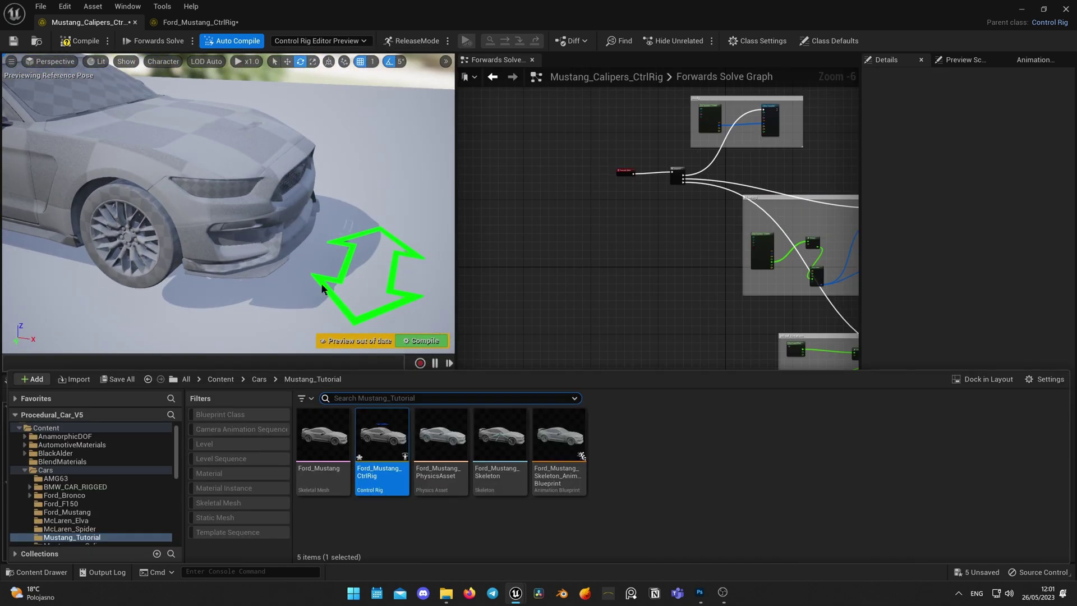